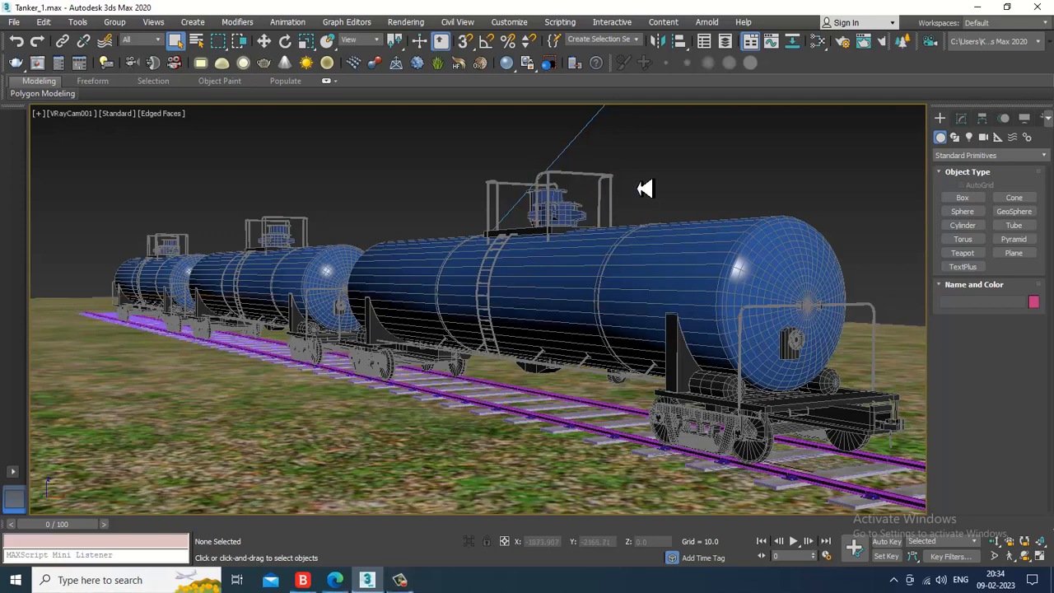
# Step: Return to the four-viewport layout and show the Perspective view in default shading
pyautogui.click(393, 470)
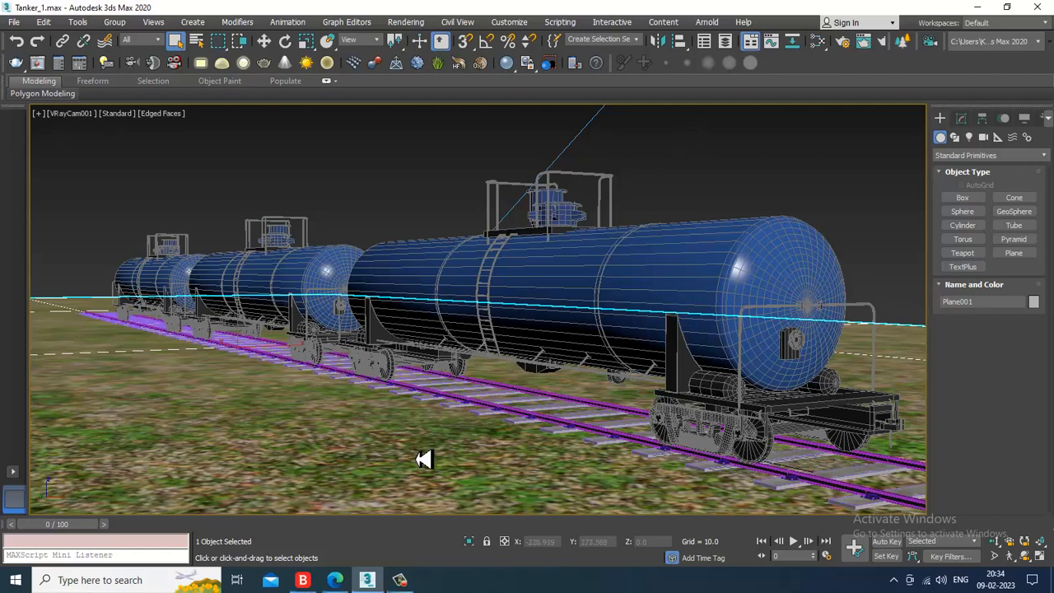
pyautogui.hotkey('alt', 'w')
pyautogui.click(306, 497)
pyautogui.press('F3')
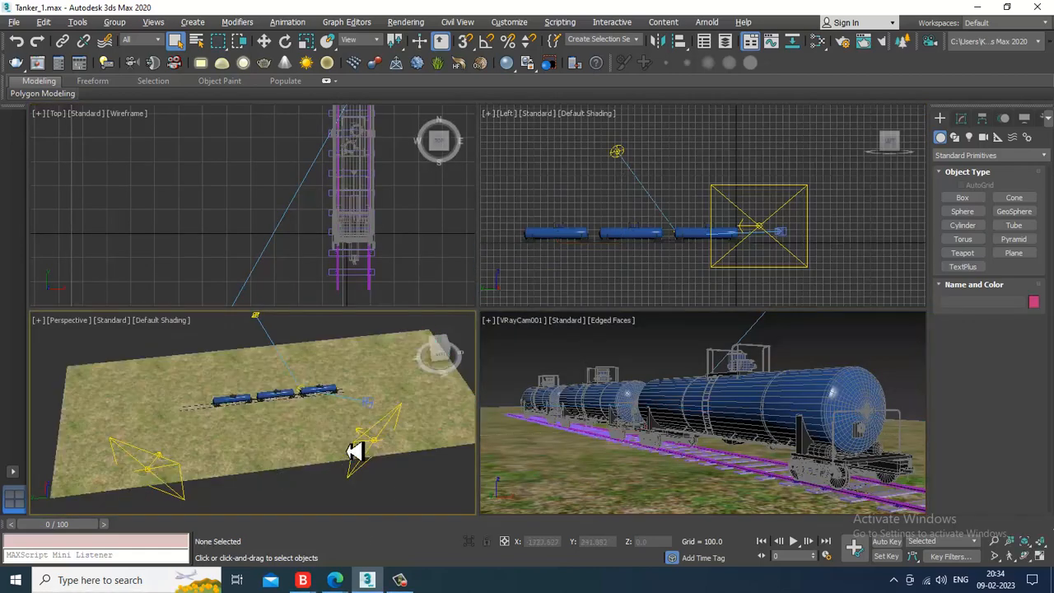
# Step: Try raising the VRayLight001 plane light in front of the leading tanker, and undo the move
pyautogui.scroll(-4, 355, 452)
pyautogui.moveTo(355, 453)
pyautogui.keyDown('alt'); pyautogui.mouseDown(button='middle')
pyautogui.moveTo(306, 477)
pyautogui.moveTo(289, 439)
pyautogui.moveTo(360, 428)
pyautogui.moveTo(337, 436)
pyautogui.moveTo(352, 472)
pyautogui.moveTo(310, 452)
pyautogui.mouseUp(button='middle'); pyautogui.keyUp('alt')
pyautogui.scroll(4, 307, 477)
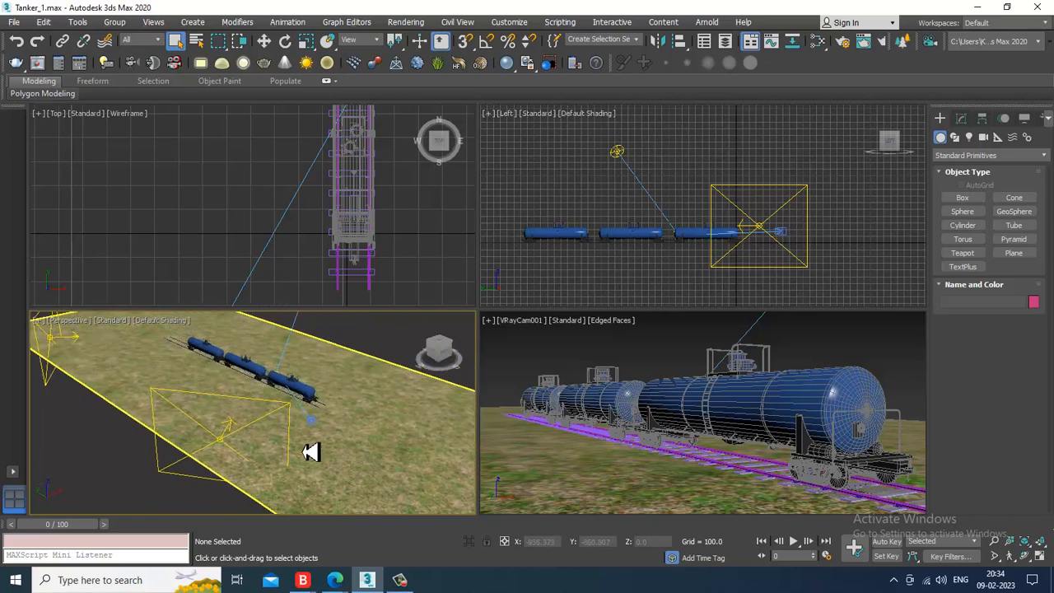
pyautogui.click(260, 412)
pyautogui.keyDown('alt'); pyautogui.moveTo(260, 410); pyautogui.dragTo(384, 513, button='middle'); pyautogui.keyUp('alt')
pyautogui.click(335, 454)
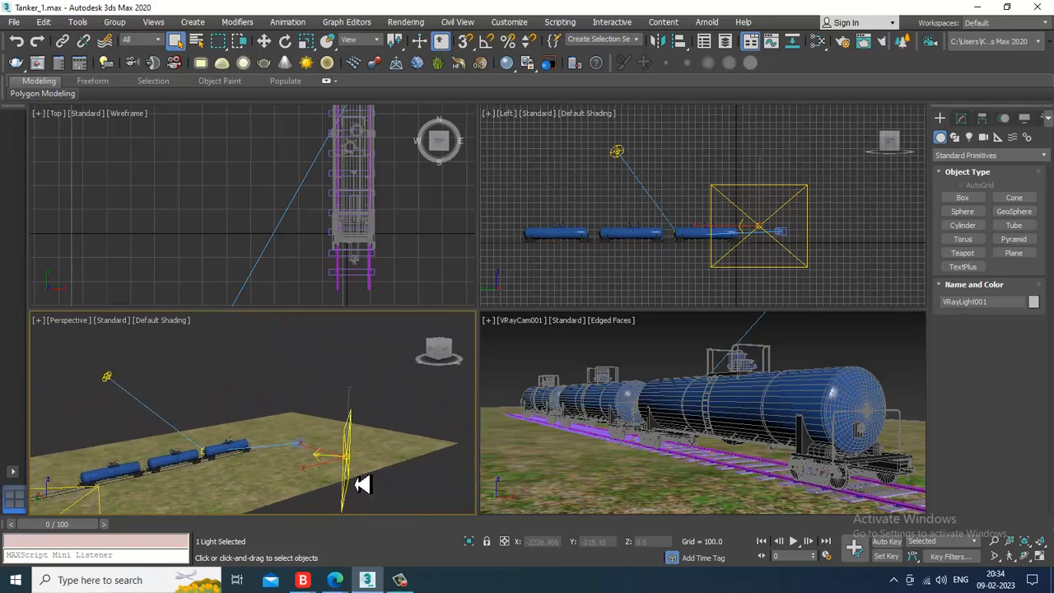
pyautogui.press('w')
pyautogui.keyDown('alt'); pyautogui.moveTo(365, 466); pyautogui.dragTo(348, 427, button='middle'); pyautogui.keyUp('alt')
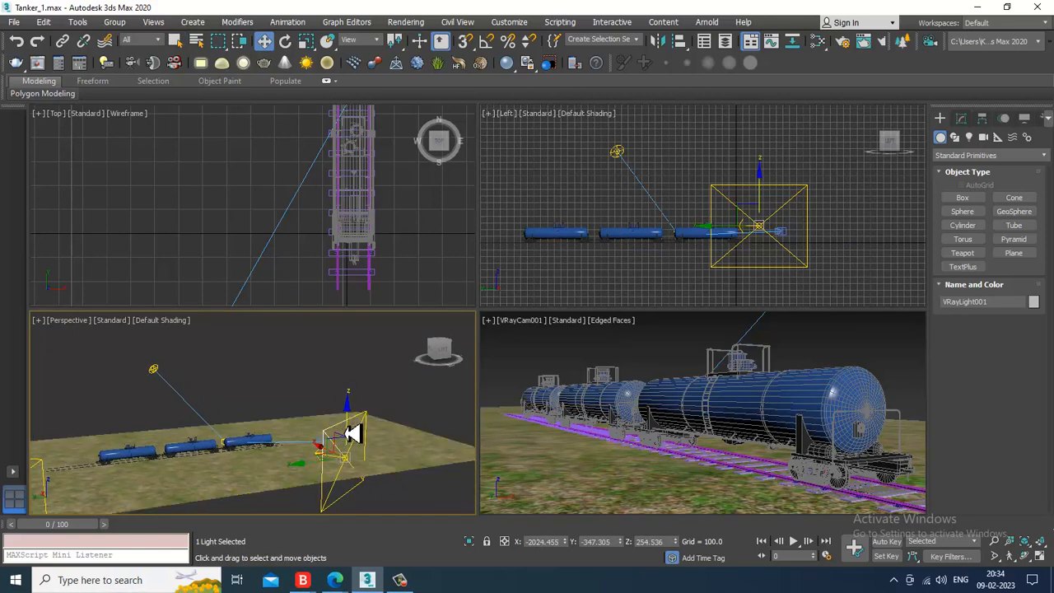
pyautogui.moveTo(355, 421); pyautogui.dragTo(357, 385)
pyautogui.hotkey('ctrl', 'z')
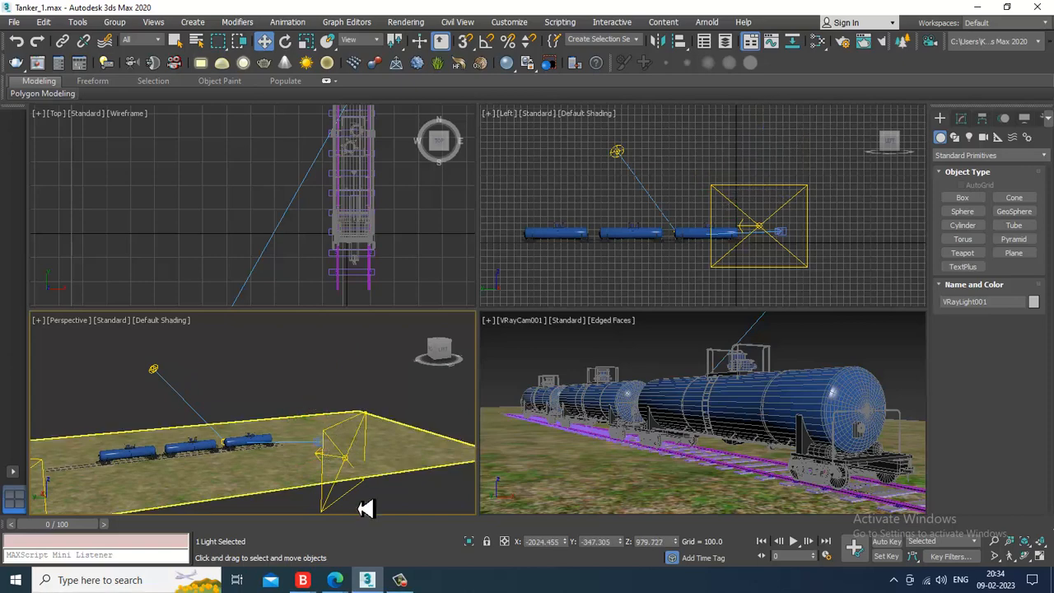
# Step: Raise the VRayLight002 plane light to about Z 764 and show its light parameters
pyautogui.click(363, 508)
pyautogui.click(351, 503)
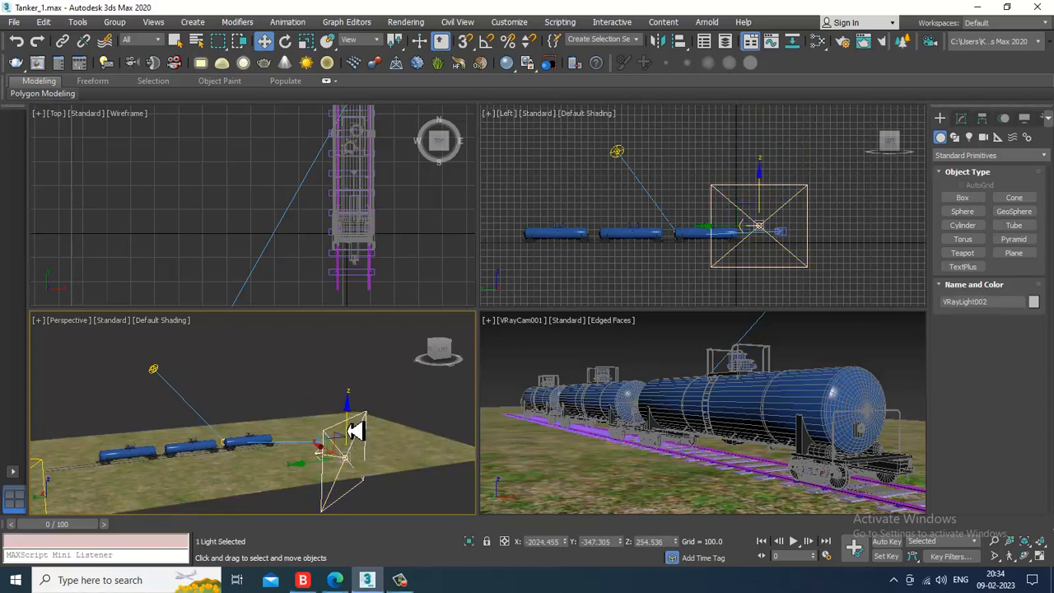
pyautogui.moveTo(357, 431); pyautogui.dragTo(353, 404)
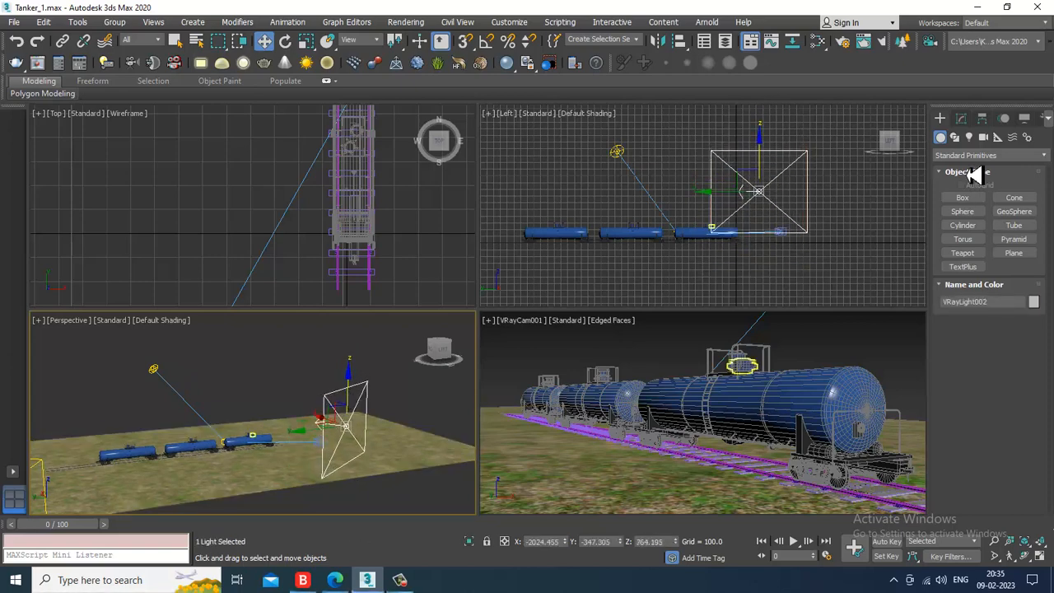
pyautogui.click(961, 120)
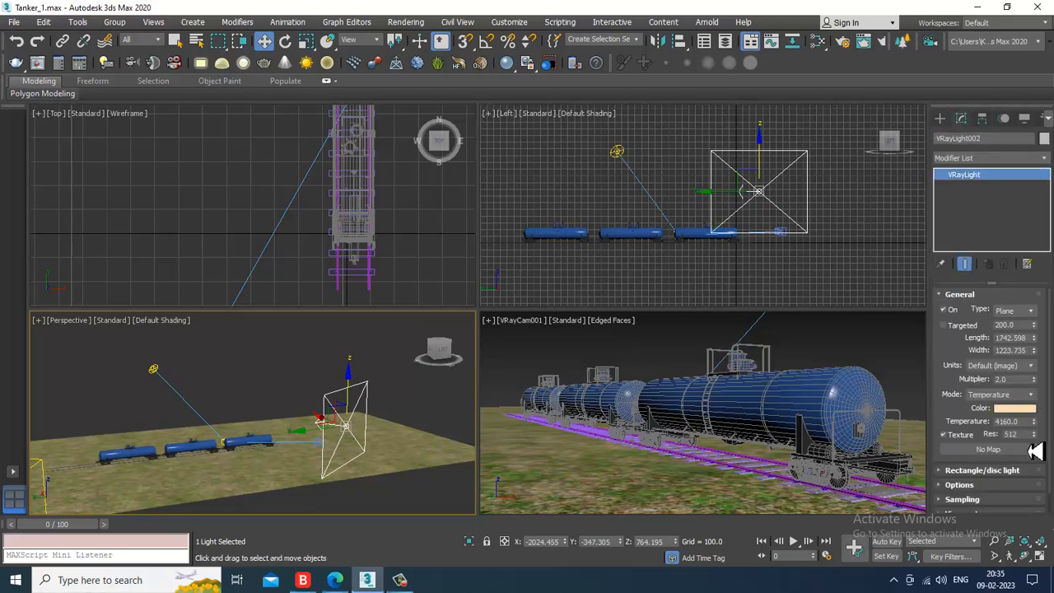
# Step: Start a live V-Ray IPR rendering in the VRayCam001 viewport
pyautogui.click(566, 320)
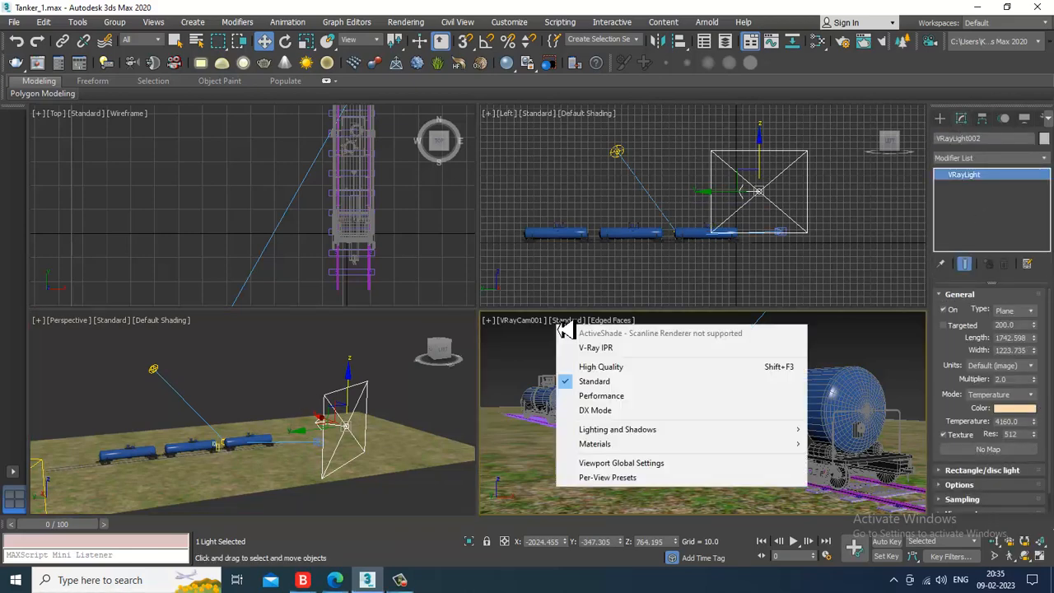
pyautogui.click(602, 358)
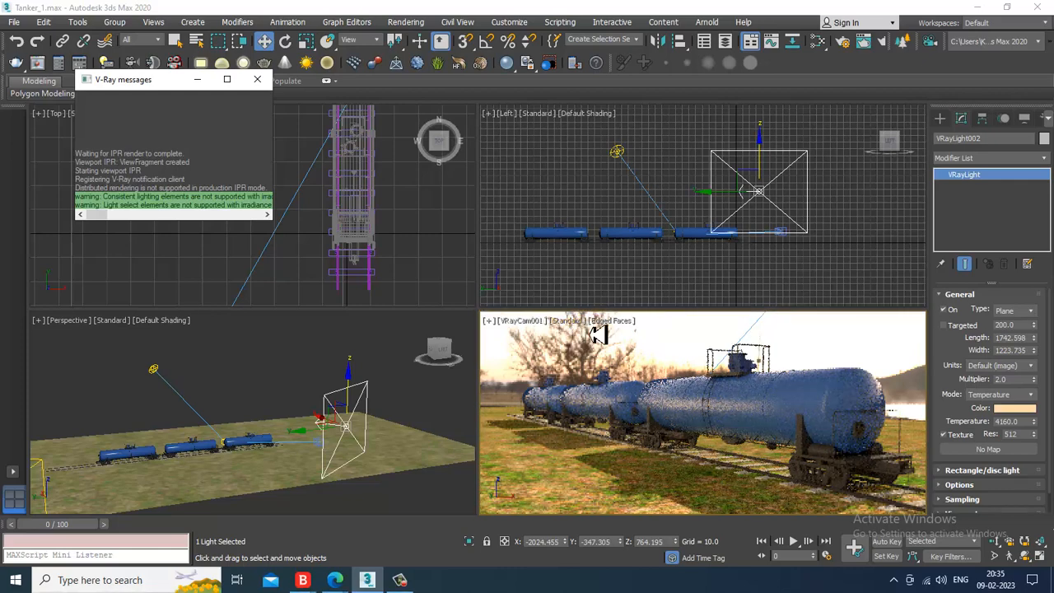
pyautogui.click(574, 323)
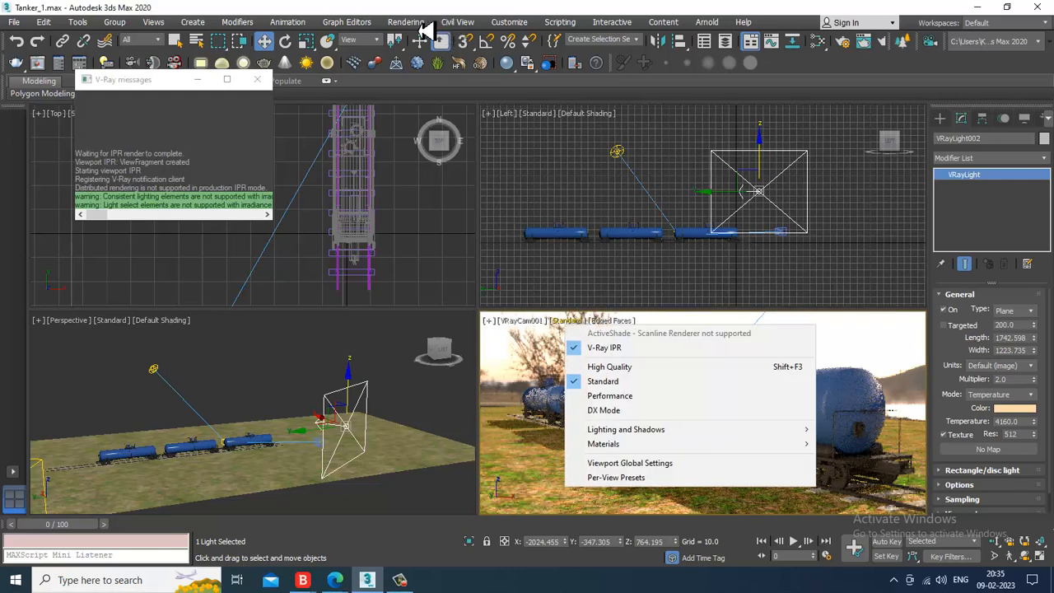
# Step: Open the V-Ray settings in Render Setup, expand the Frame buffer section and switch Global switches to Advanced mode
pyautogui.click(416, 22)
pyautogui.click(476, 93)
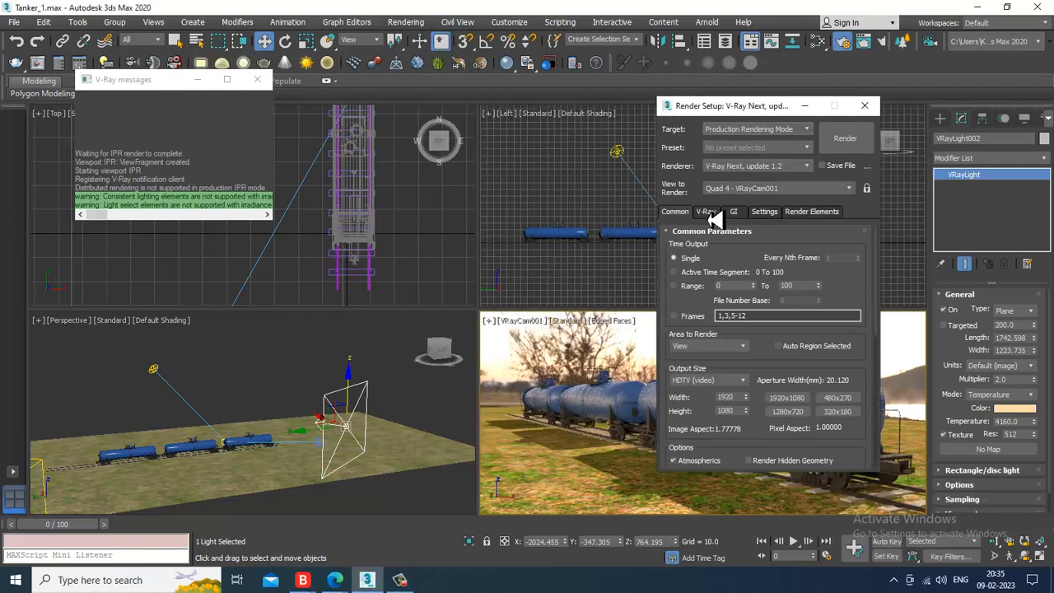
pyautogui.click(709, 212)
pyautogui.click(717, 288)
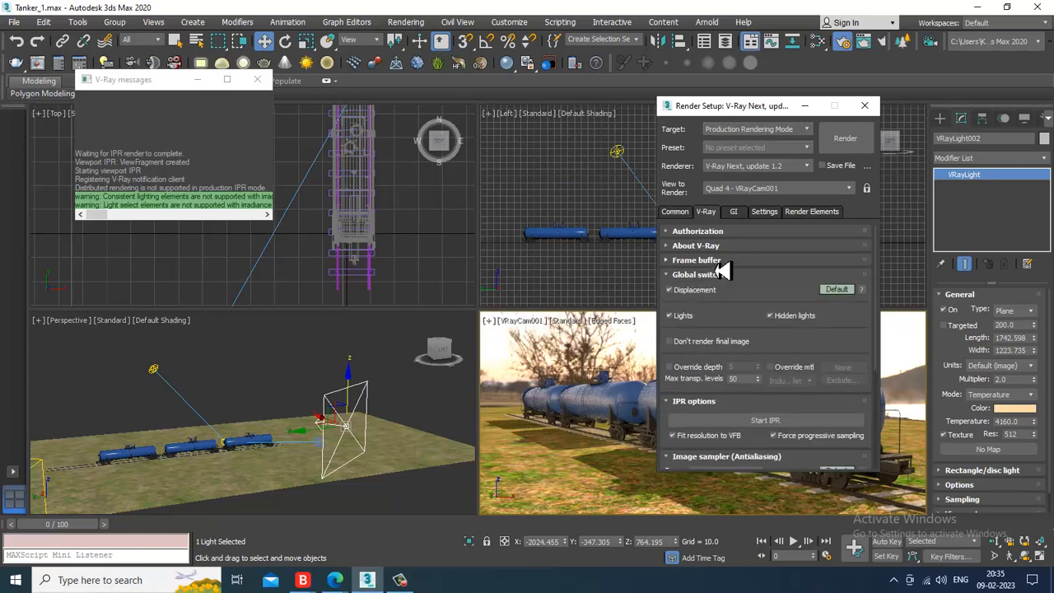
pyautogui.click(717, 262)
pyautogui.scroll(-5, 796, 319)
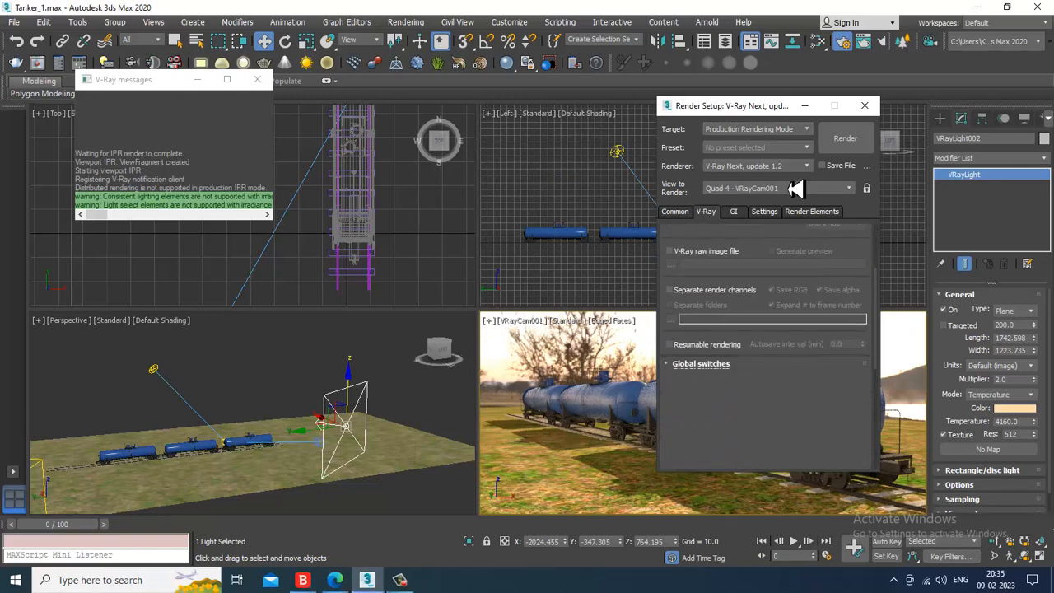
pyautogui.click(844, 339)
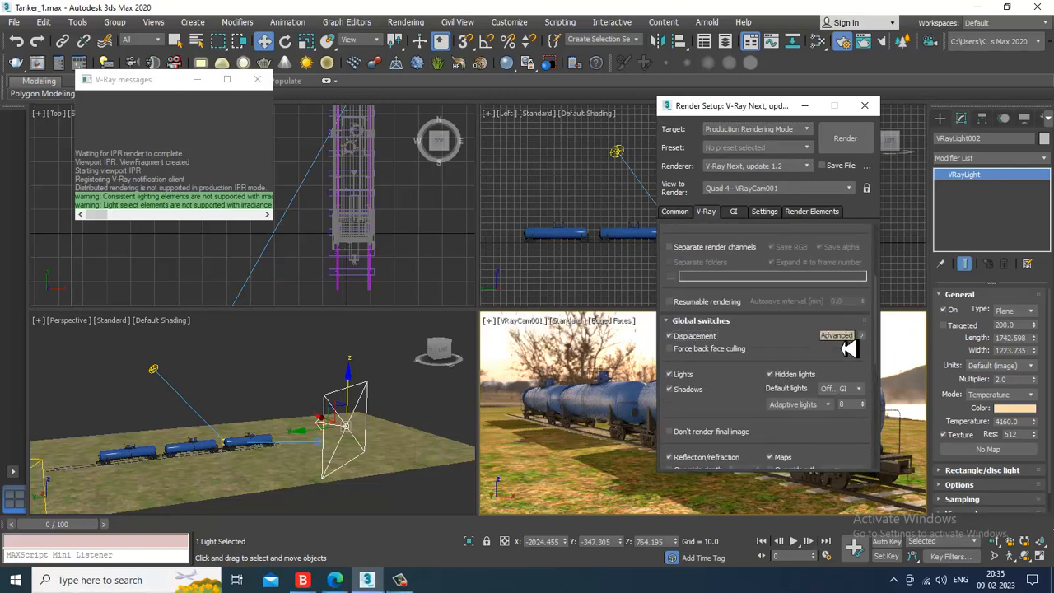
# Step: Set the image sampler type to Bucket and switch the image sampler settings to Expert mode
pyautogui.moveTo(854, 346); pyautogui.dragTo(794, 225)
pyautogui.moveTo(726, 400); pyautogui.dragTo(721, 383)
pyautogui.scroll(-7, 721, 383)
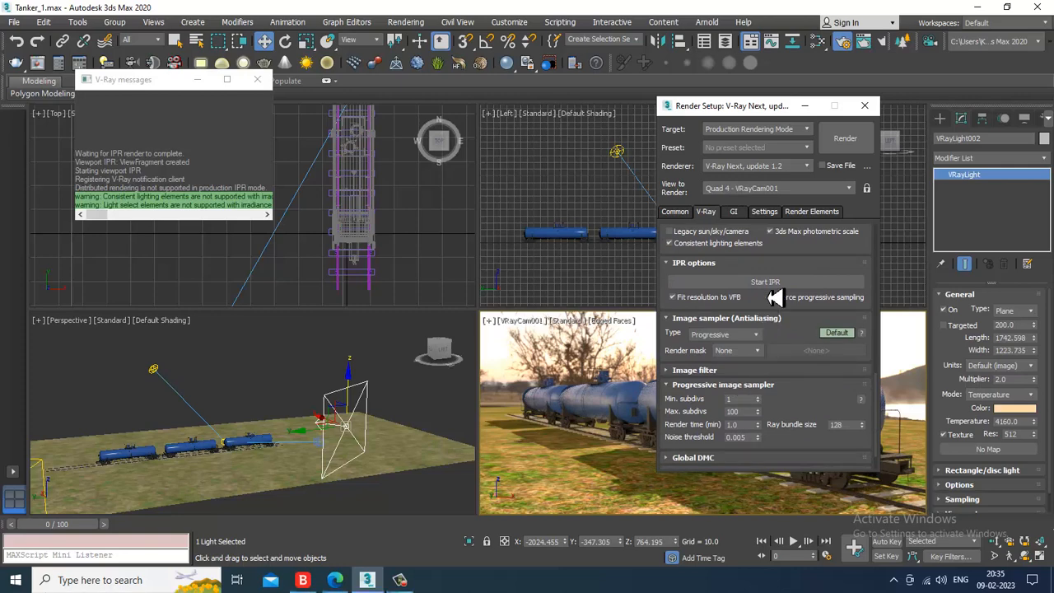
pyautogui.click(751, 335)
pyautogui.click(738, 347)
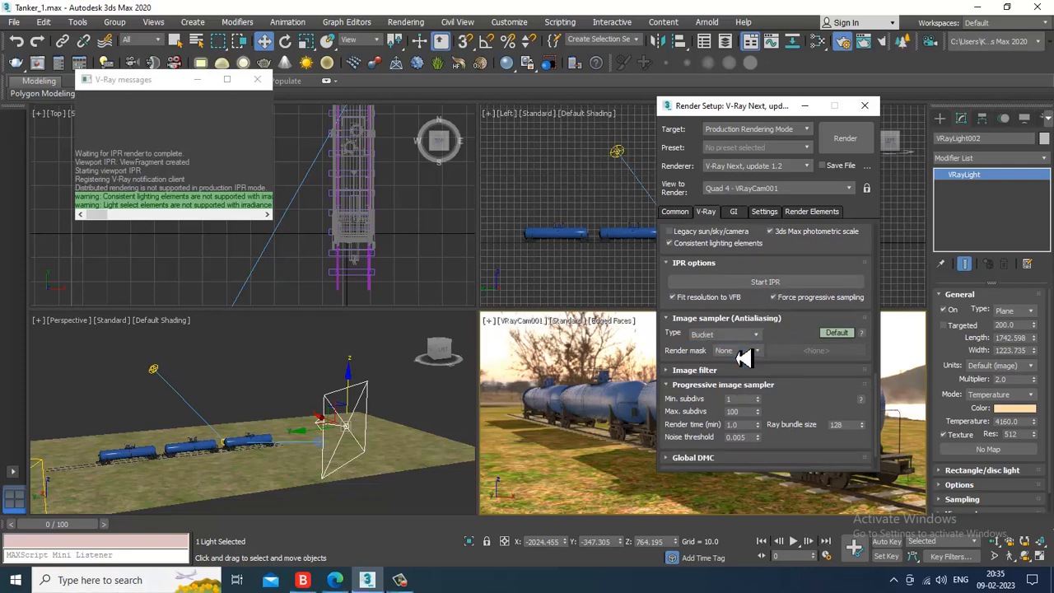
pyautogui.click(740, 337)
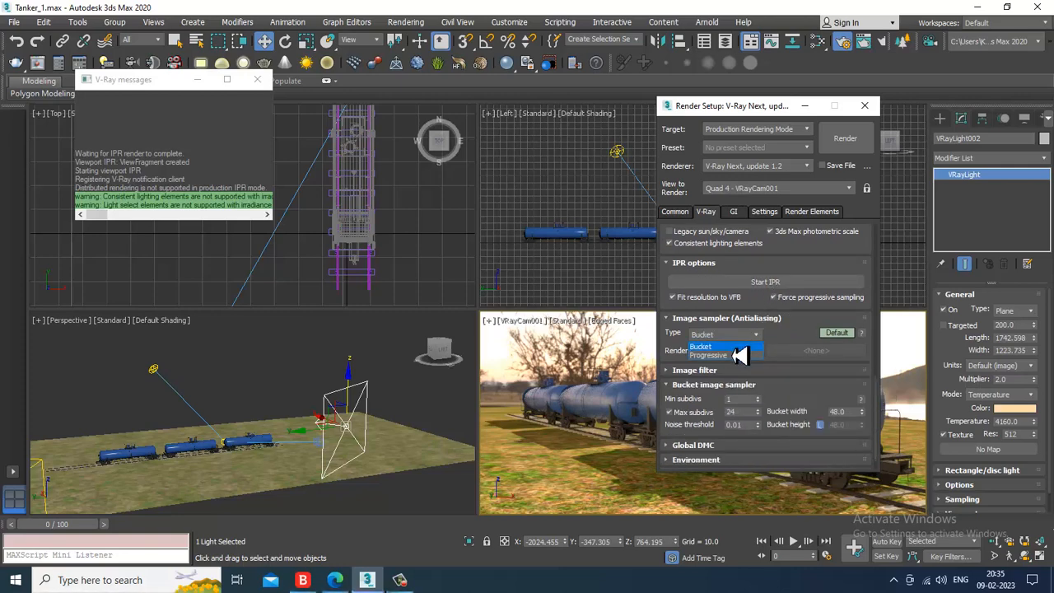
pyautogui.click(739, 347)
pyautogui.click(835, 332)
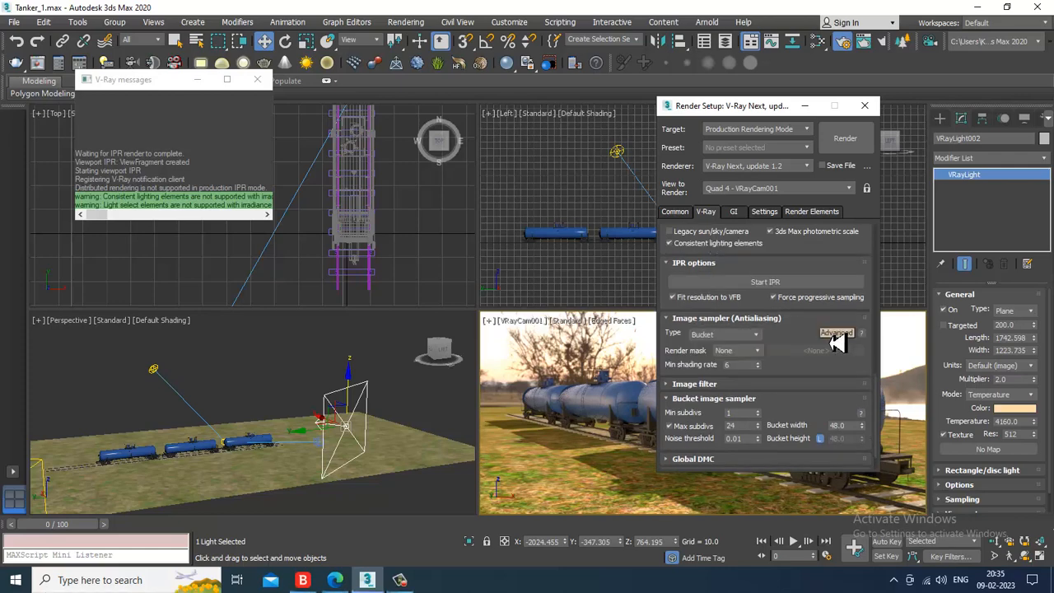
pyautogui.click(834, 334)
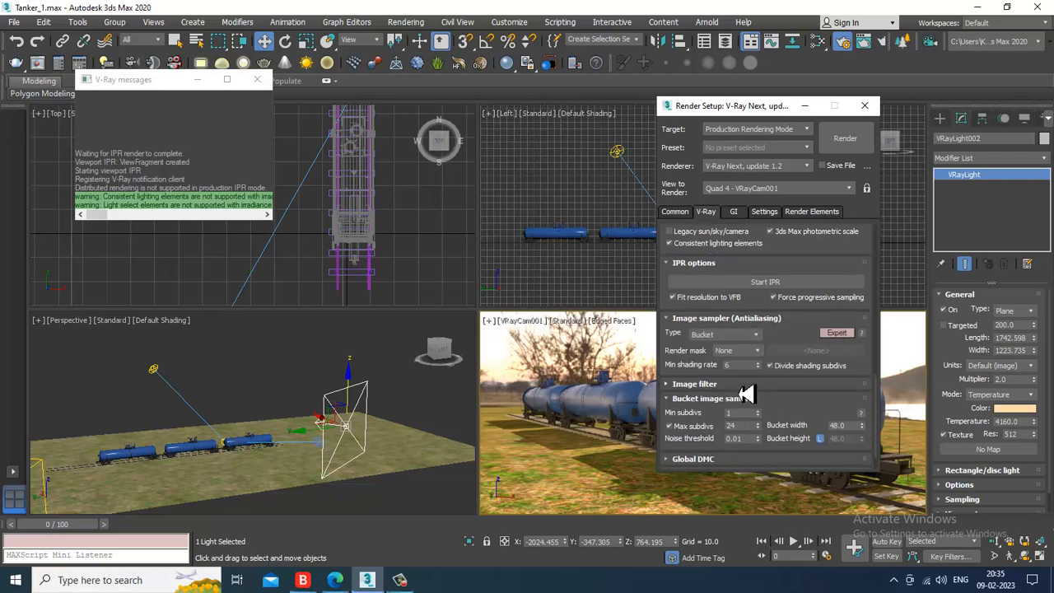
# Step: Set the image sampler's min shading rate to 7 and choose the Catmull-Rom image filter
pyautogui.click(757, 367)
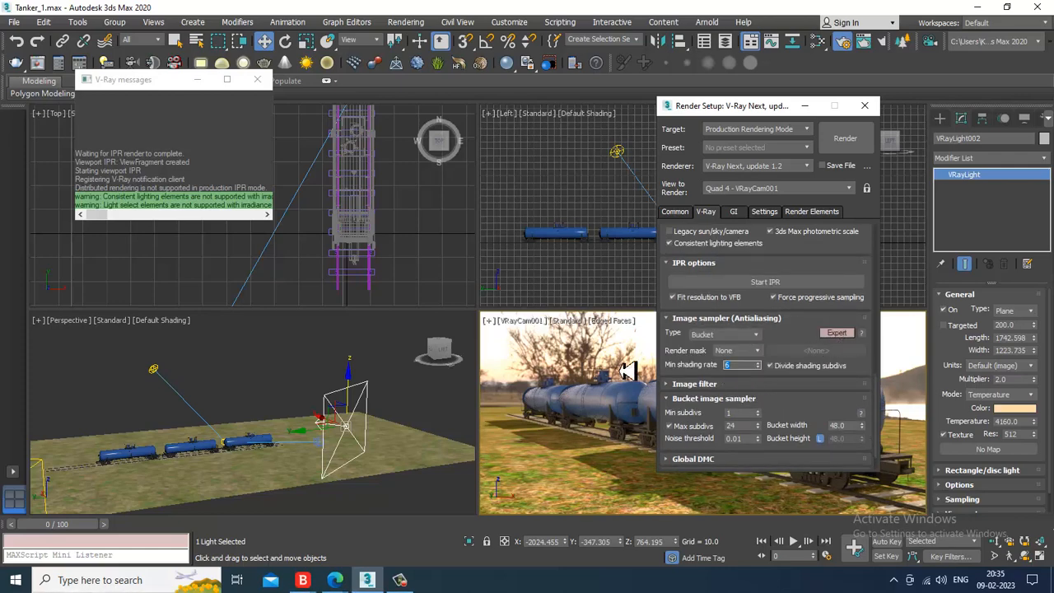
pyautogui.moveTo(743, 372)
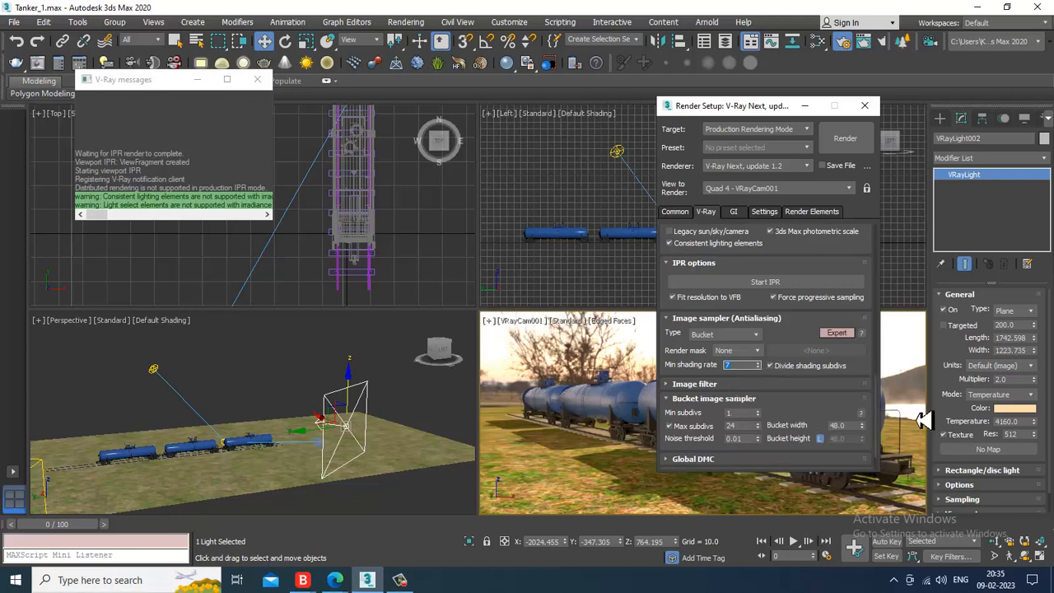
pyautogui.click(742, 386)
pyautogui.click(809, 402)
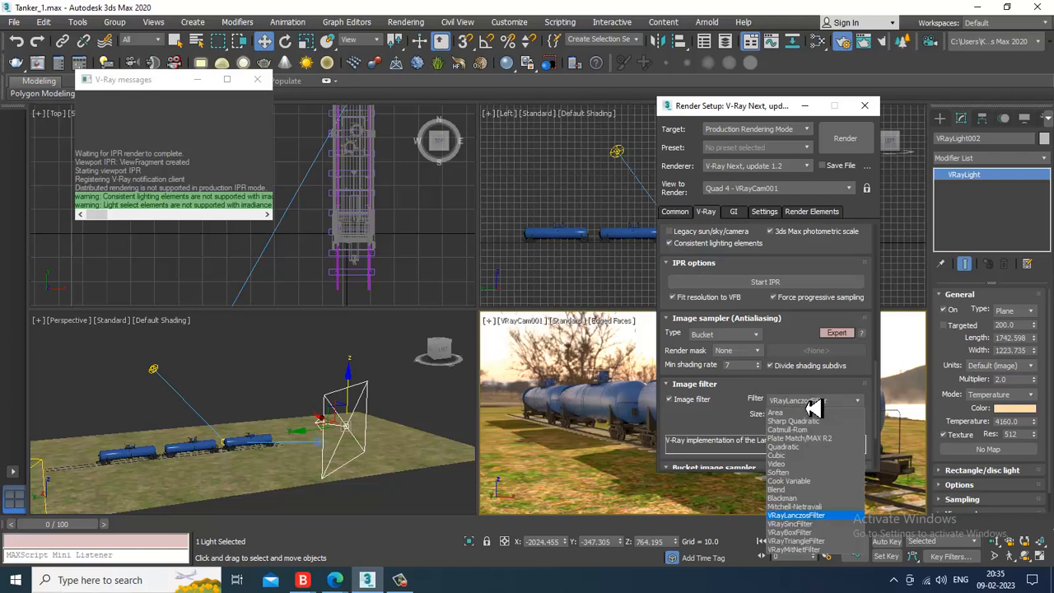
pyautogui.click(795, 430)
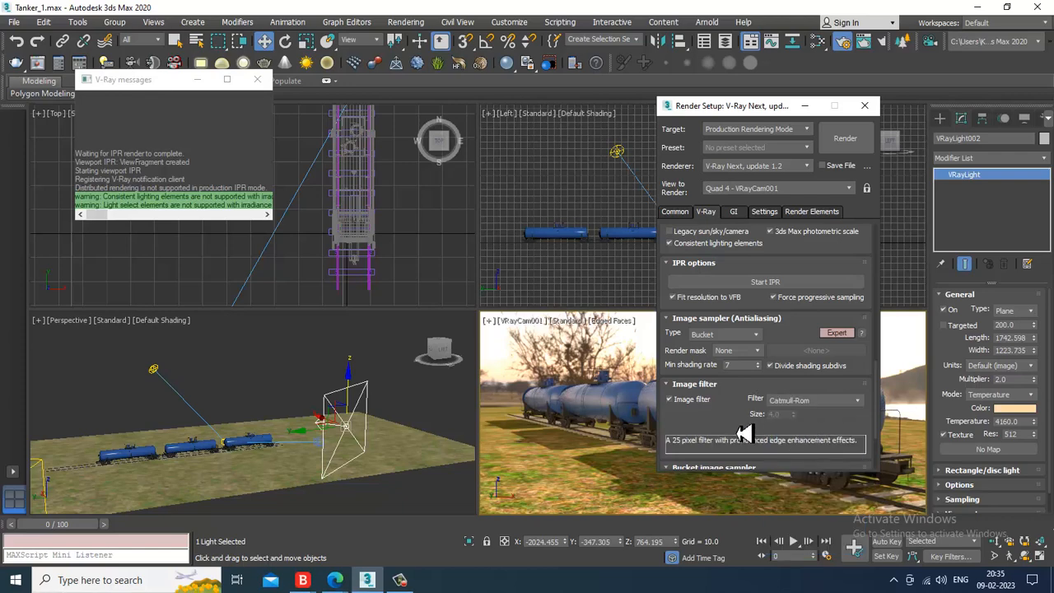
# Step: Set the bucket image sampler to 3 min subdivs and 35 max subdivs
pyautogui.moveTo(748, 430); pyautogui.dragTo(732, 284)
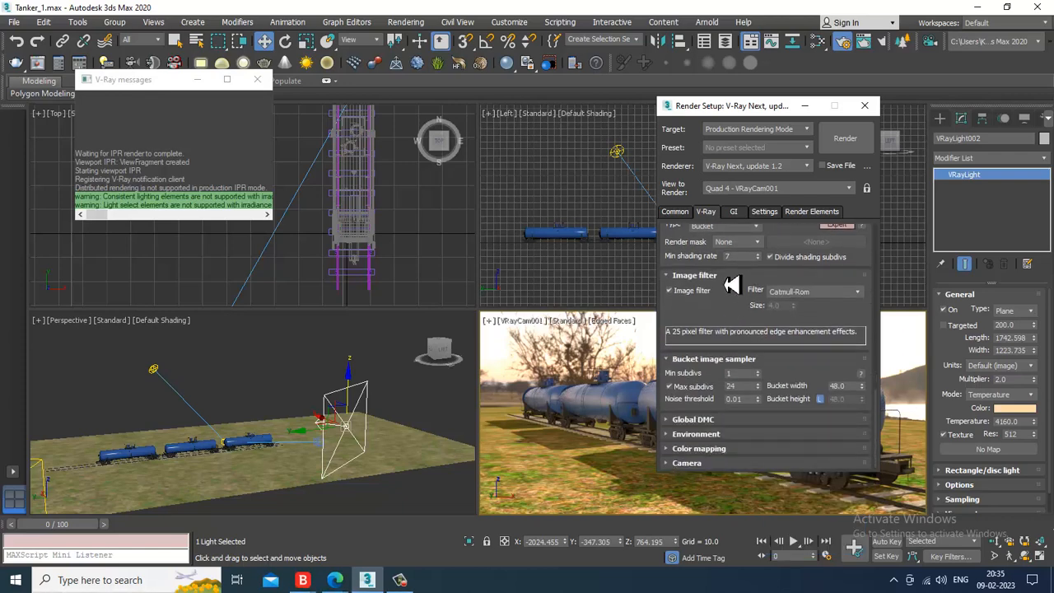
pyautogui.doubleClick(739, 375)
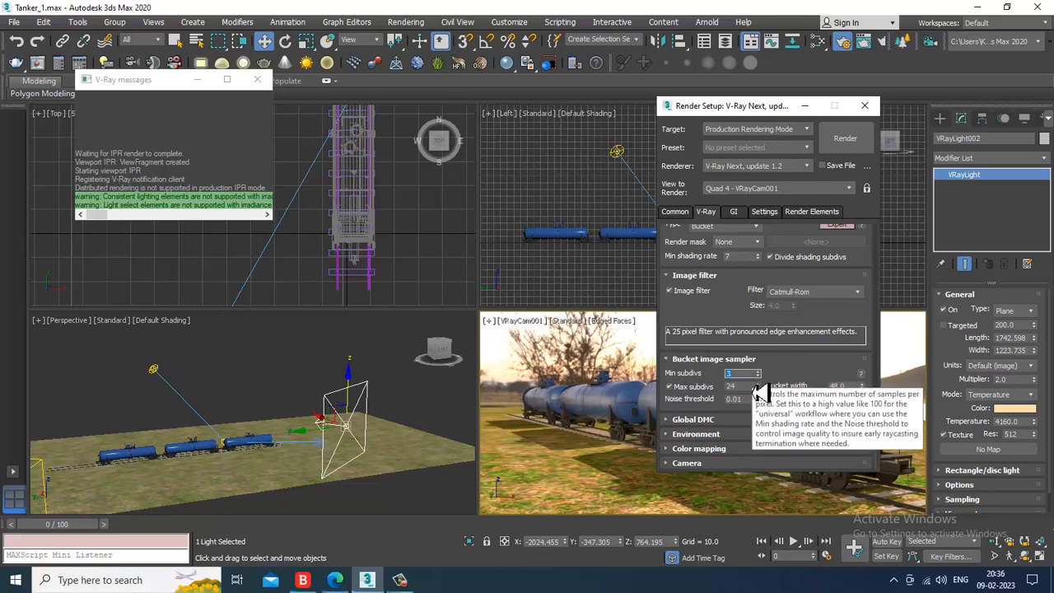
pyautogui.press('Tab')
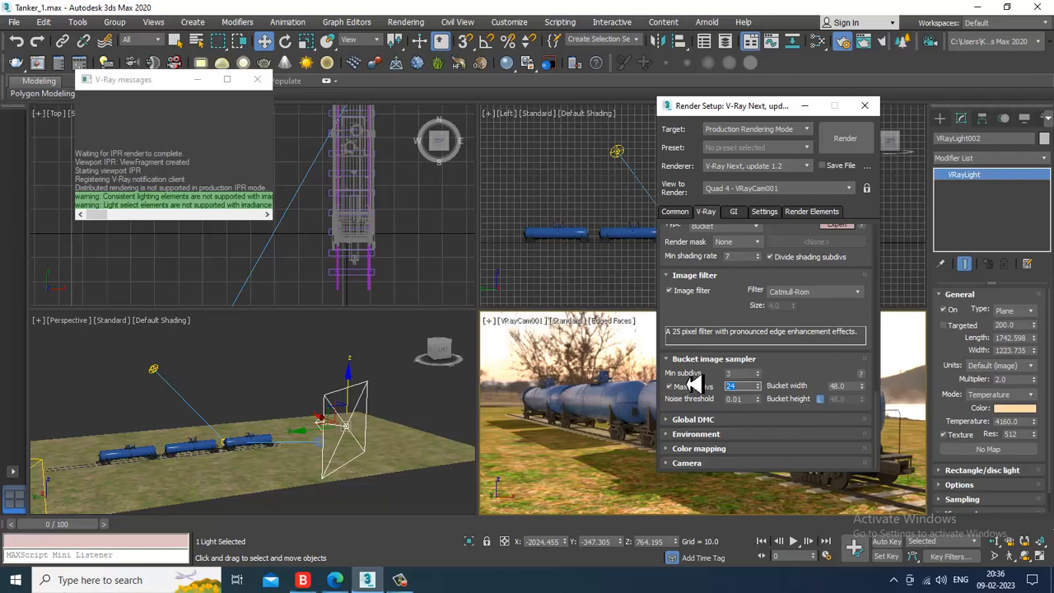
pyautogui.press('Return')
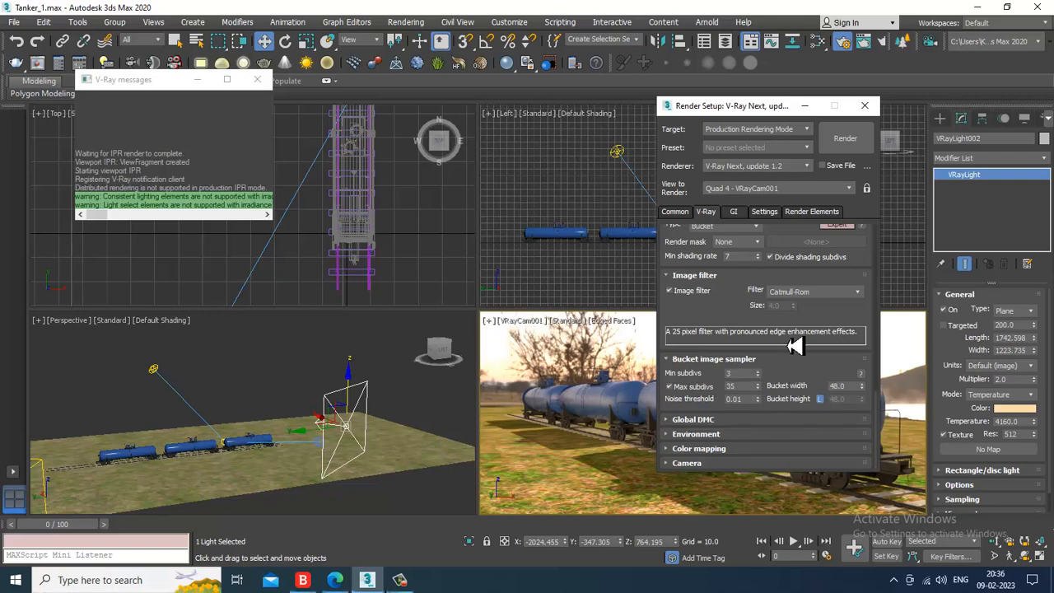
# Step: Switch Global DMC to Advanced mode, with a noise threshold of 0.001 and local subdivs enabled
pyautogui.click(728, 421)
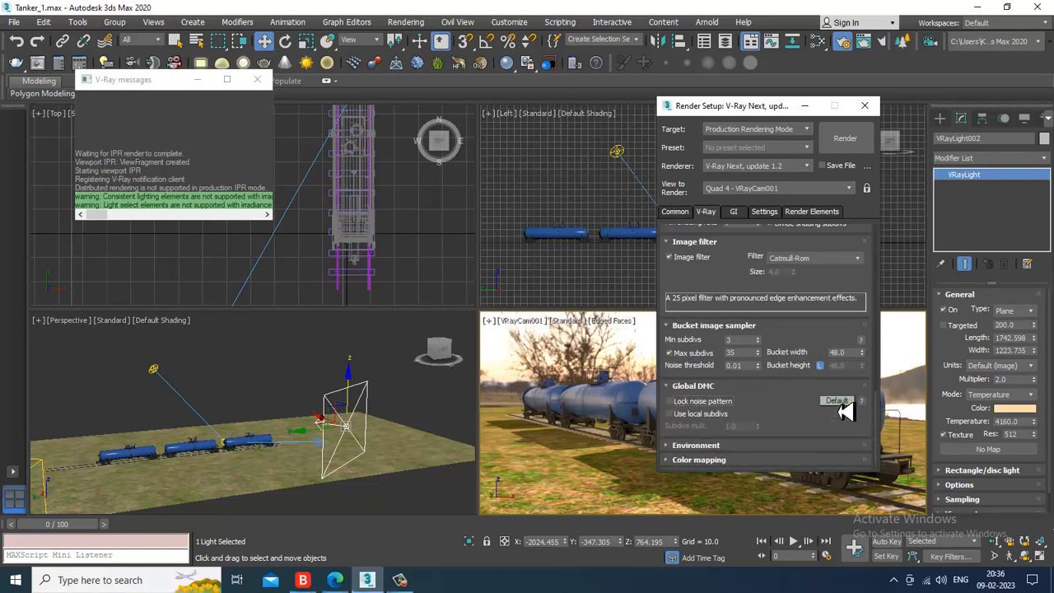
pyautogui.click(854, 442)
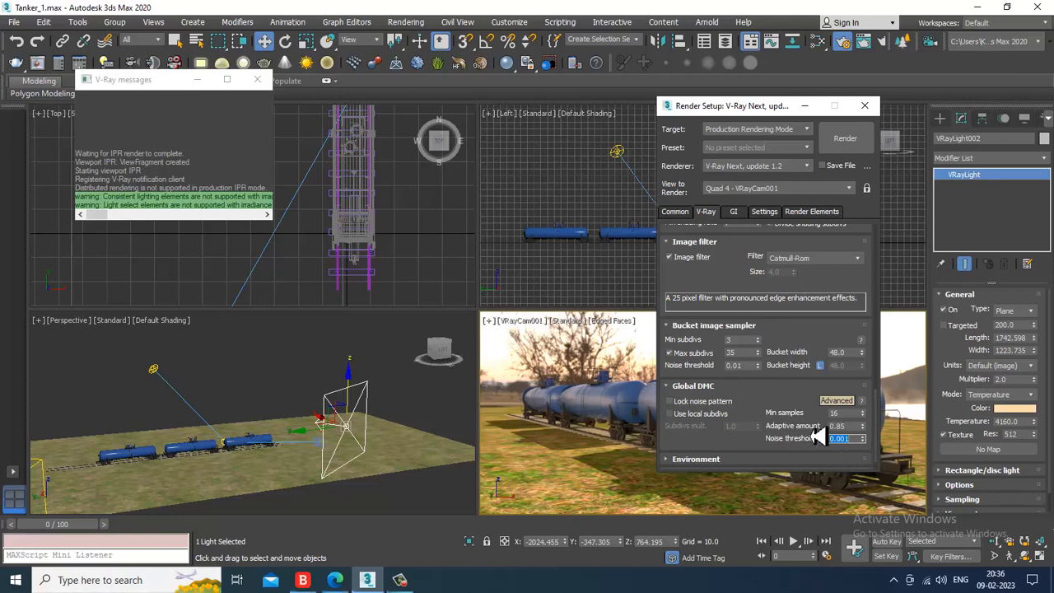
pyautogui.click(690, 414)
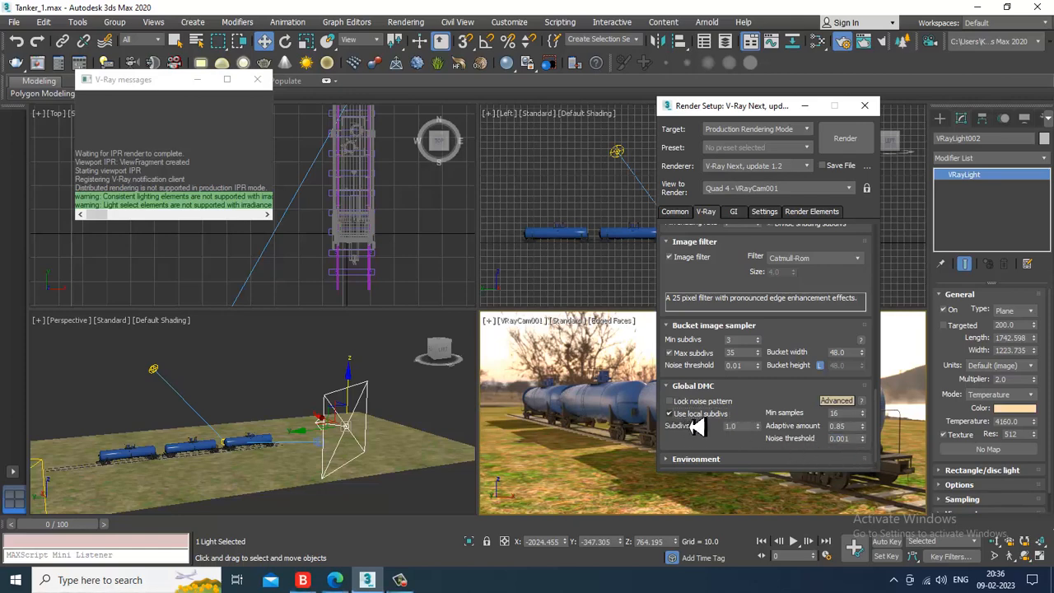
# Step: Expand the V-Ray Environment settings and clear the HDRI map from the GI environment
pyautogui.scroll(-1, 782, 396)
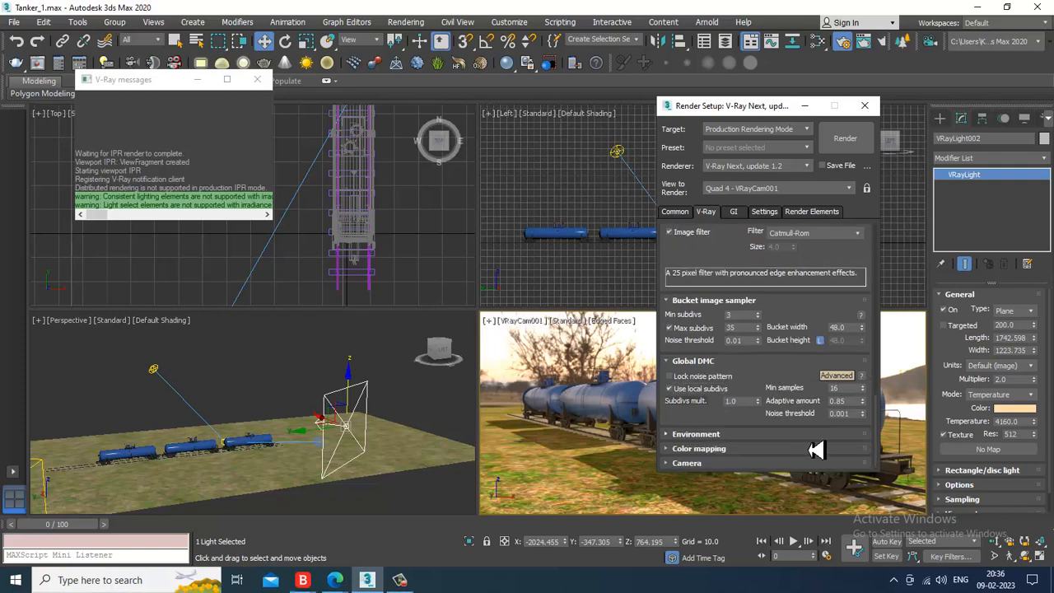
pyautogui.click(728, 436)
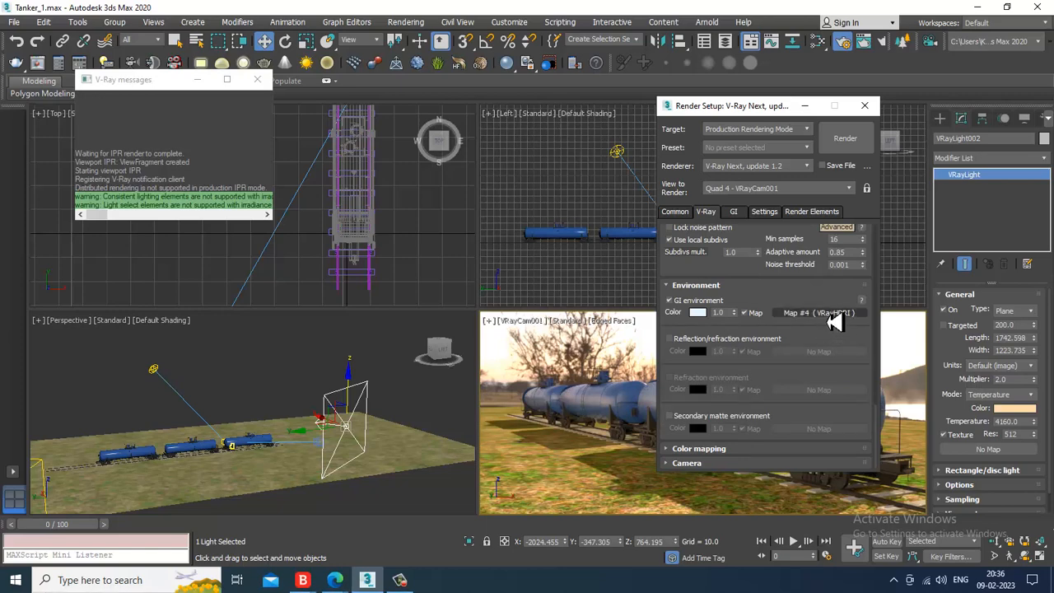
pyautogui.rightClick(833, 322)
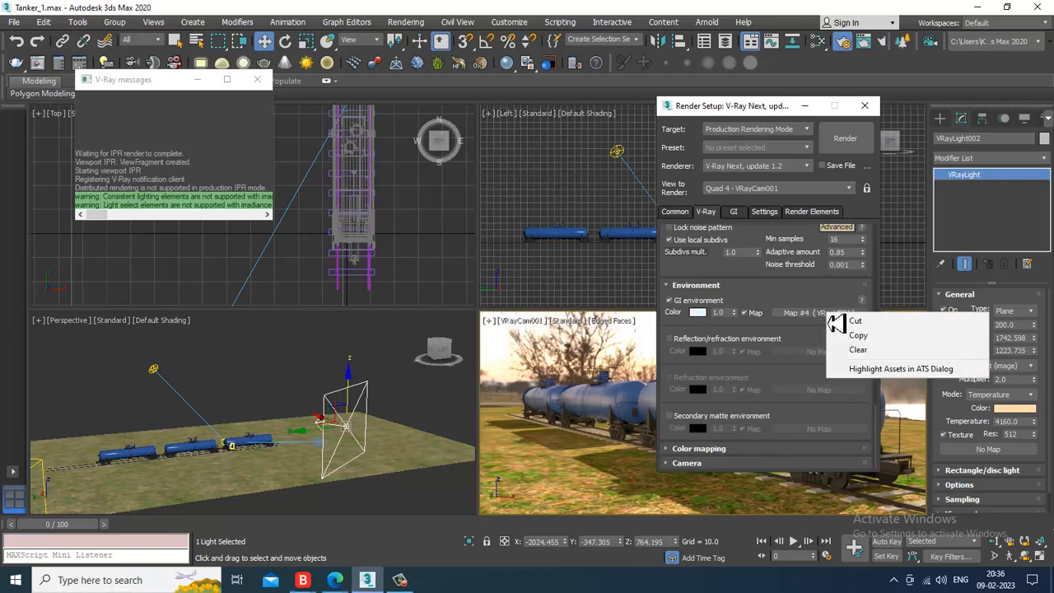
pyautogui.click(874, 350)
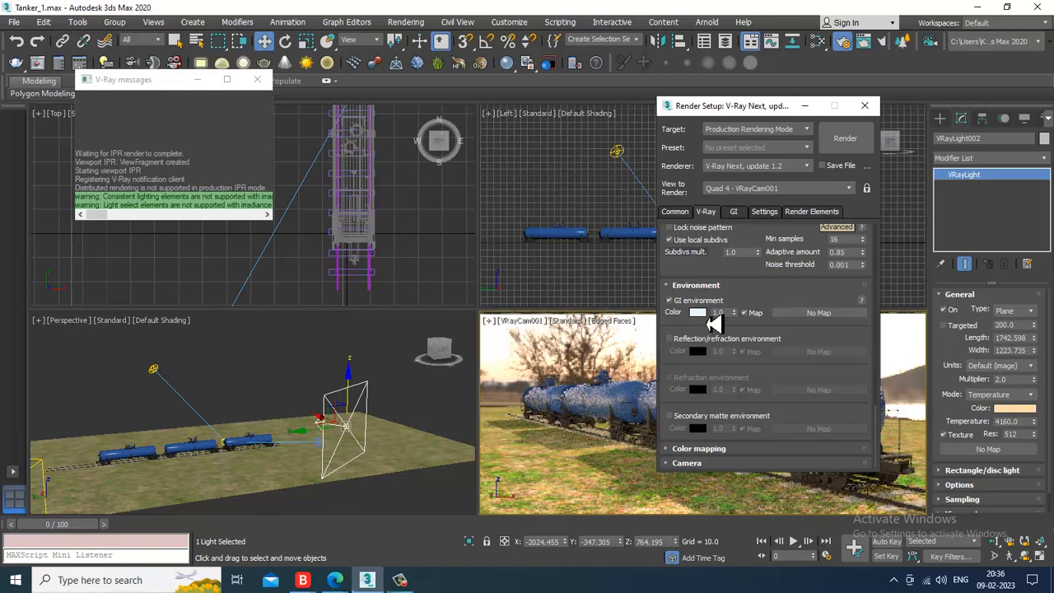
# Step: Abort the render at the V-Ray exception and set the GI environment color to a warm orange, about RGB 181, 102, 49
pyautogui.click(698, 313)
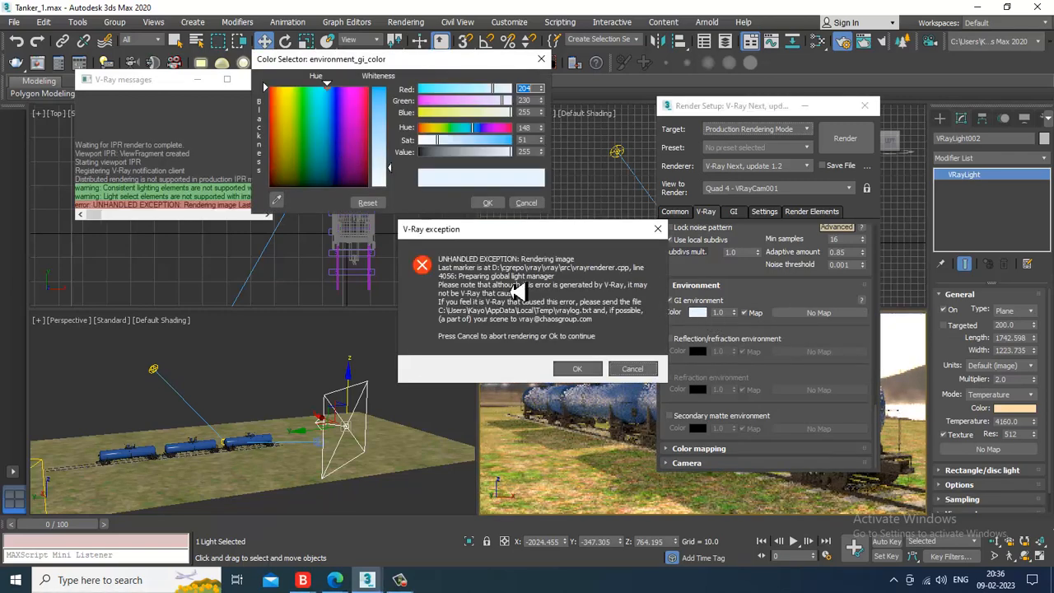
pyautogui.click(628, 369)
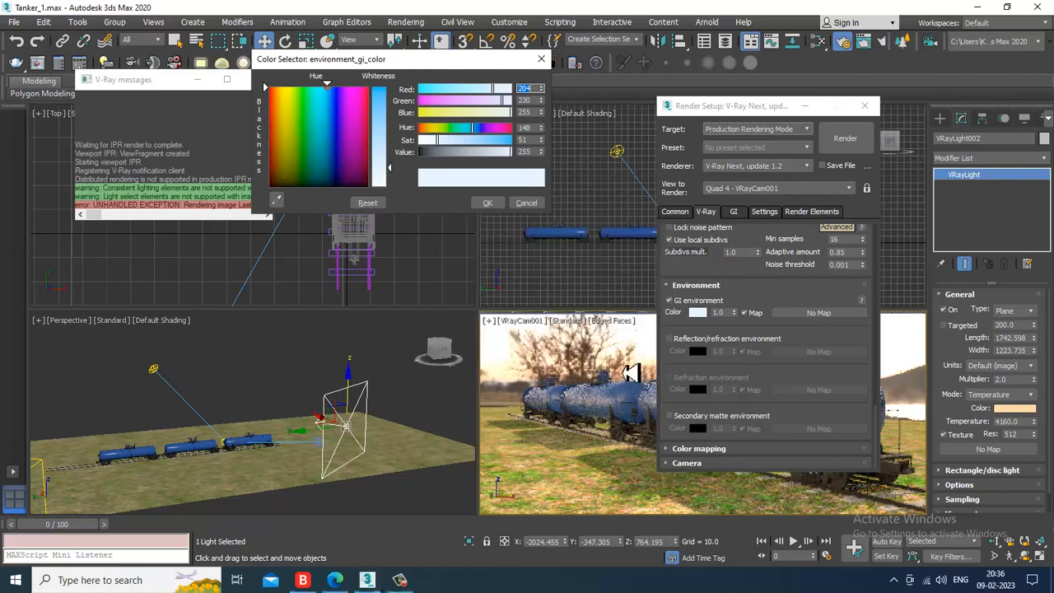
pyautogui.click(15, 22)
pyautogui.click(76, 107)
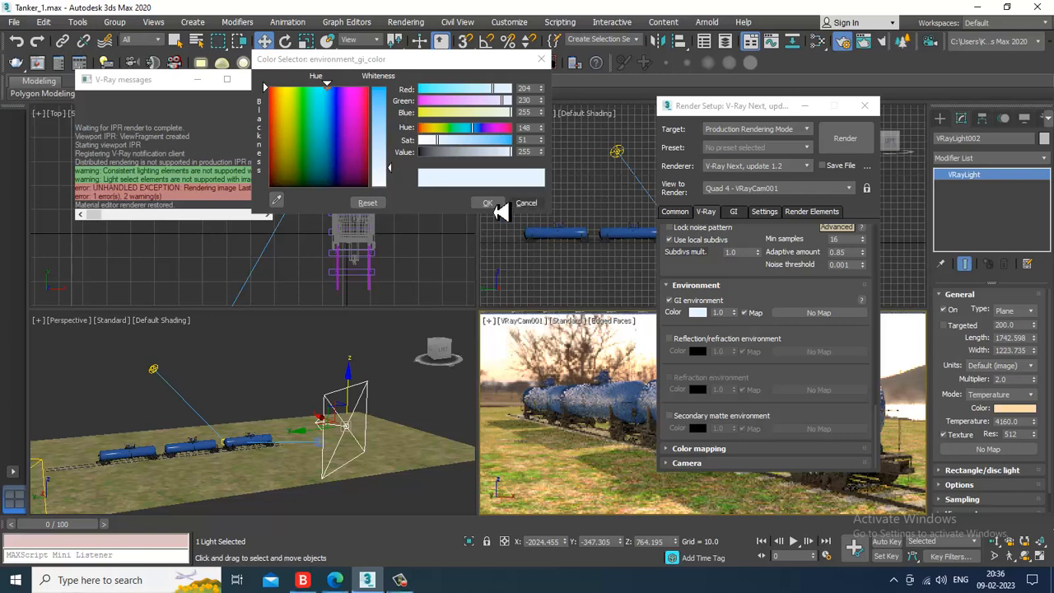
pyautogui.moveTo(328, 161); pyautogui.dragTo(277, 123)
pyautogui.moveTo(389, 167); pyautogui.dragTo(389, 115)
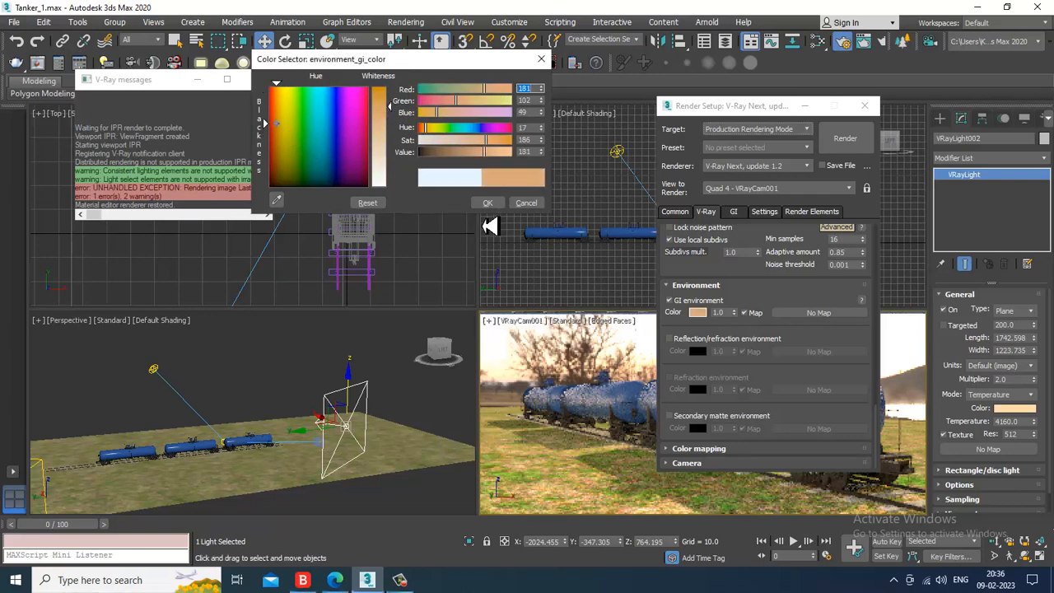
pyautogui.click(488, 203)
# Step: Restart the V-Ray IPR preview in the VRayCam001 viewport by switching to Standard shading and back
pyautogui.click(570, 323)
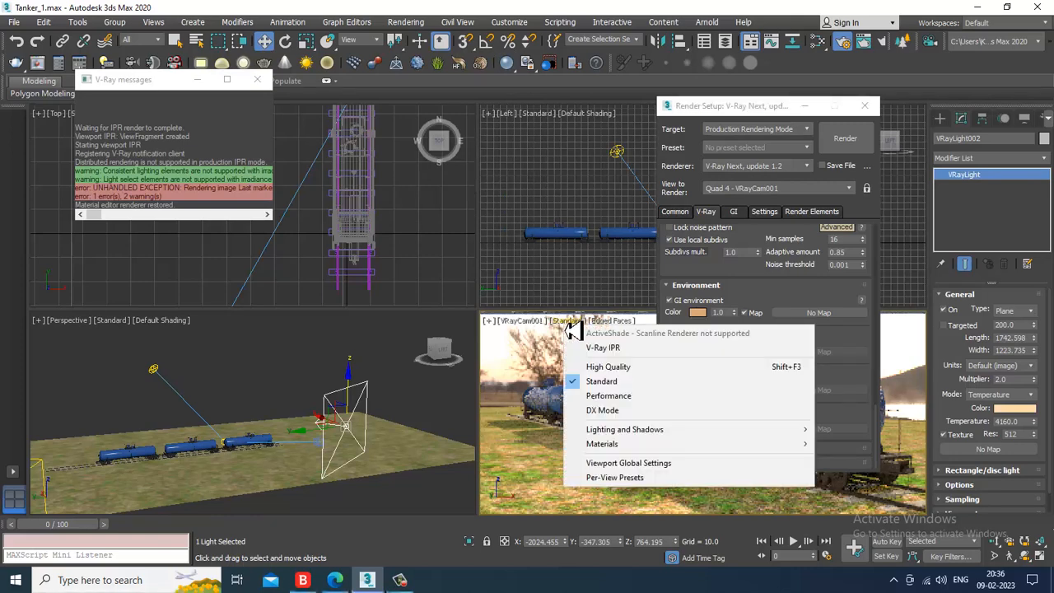
pyautogui.click(601, 380)
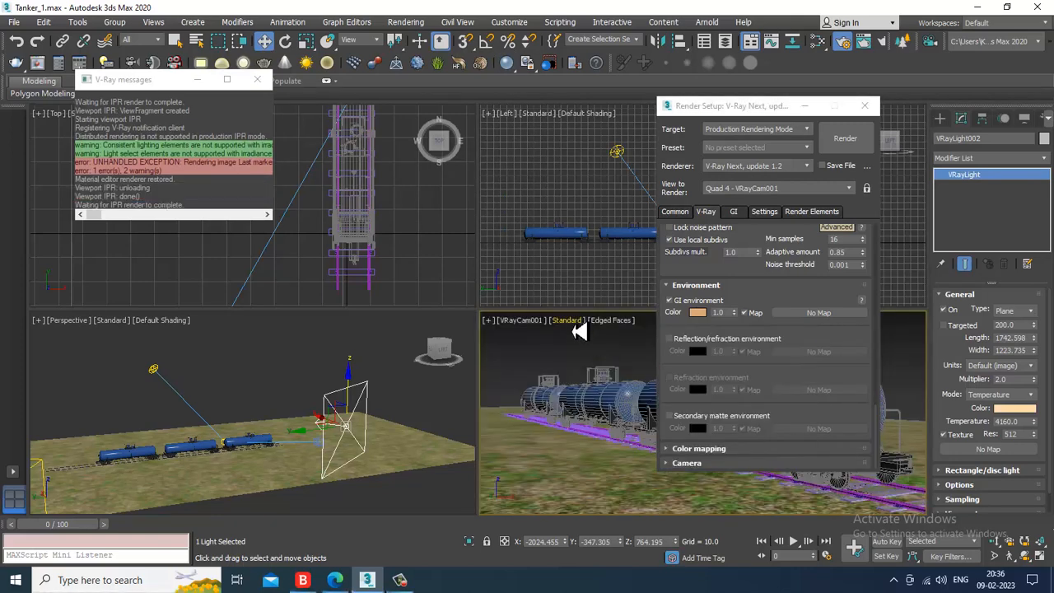
pyautogui.click(578, 326)
pyautogui.click(617, 352)
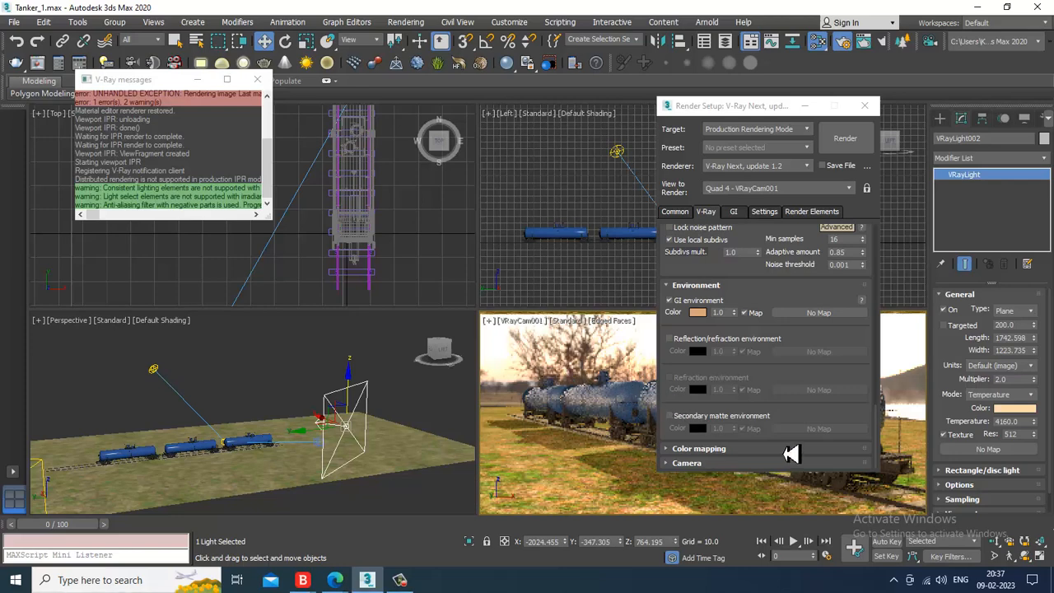
# Step: Open the material editor and switch it from Slate to compact mode
pyautogui.press('m')
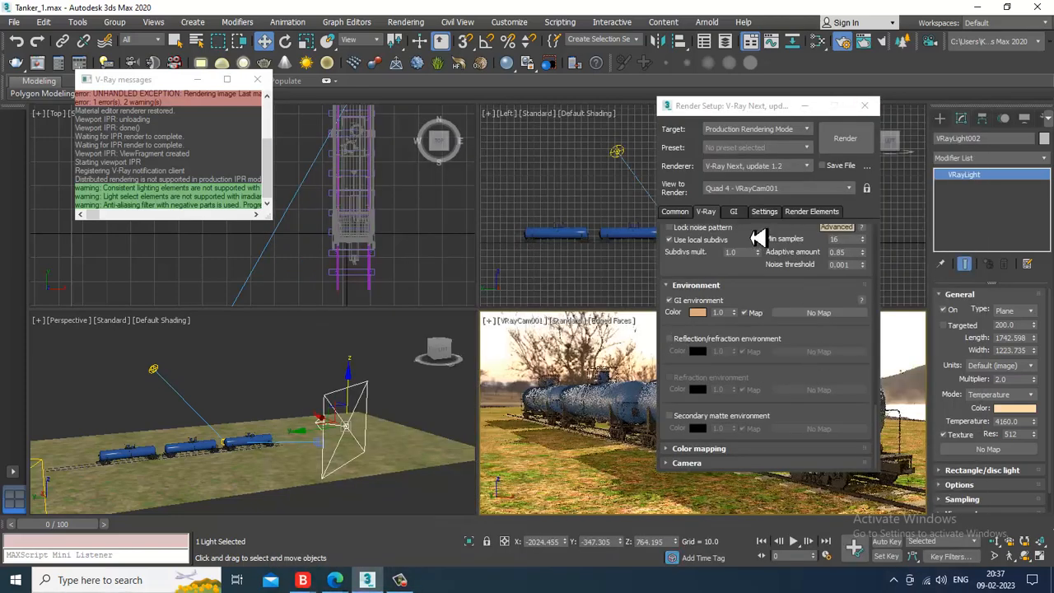
pyautogui.press('m')
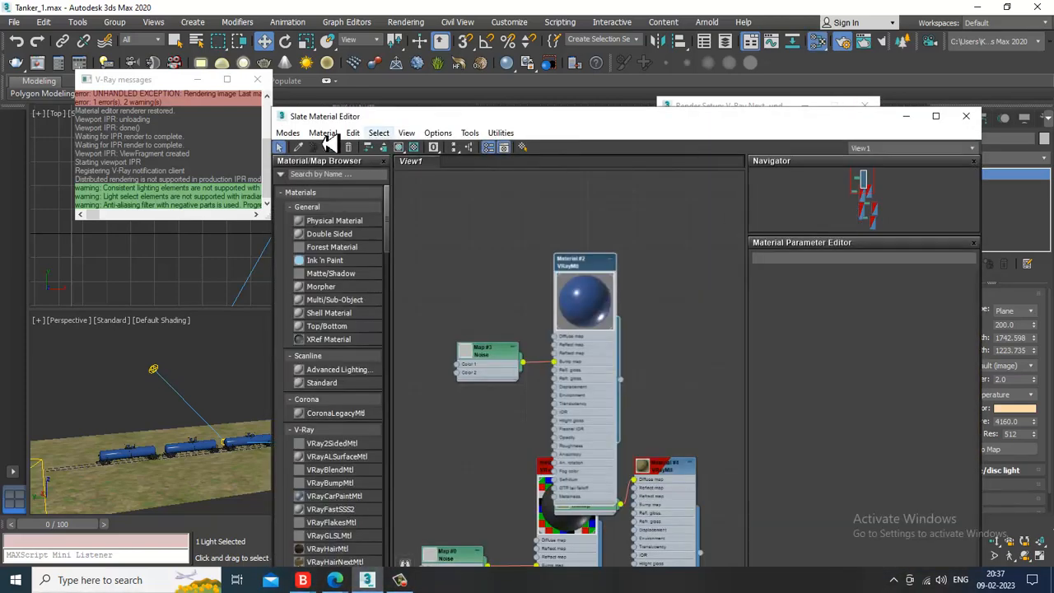
pyautogui.click(287, 133)
pyautogui.click(327, 156)
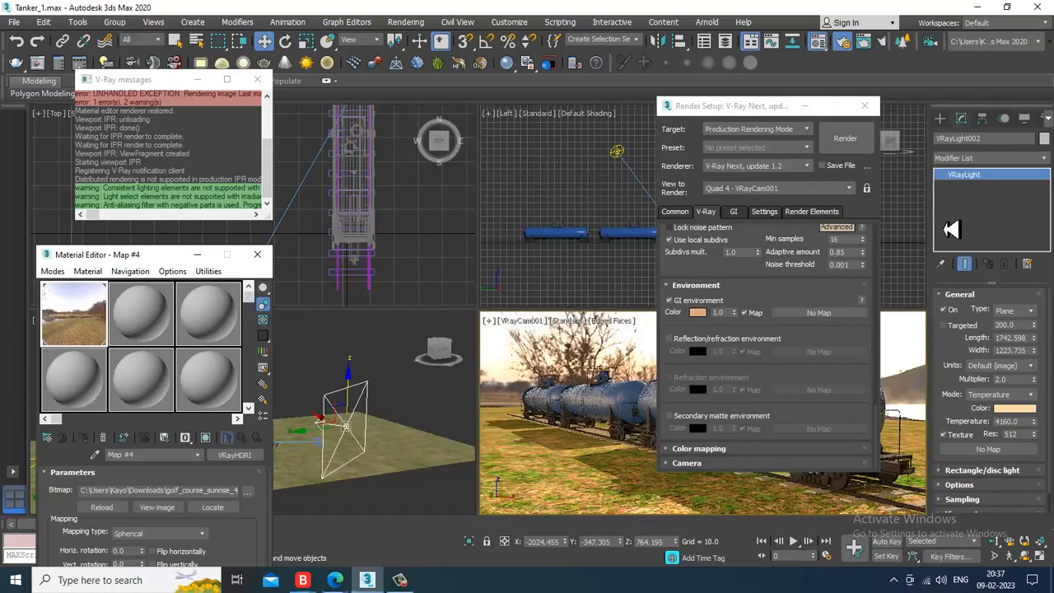
# Step: Reopen the render setup and assign the VRayHDRI Map #4 from the material editor to the GI environment map slot
pyautogui.click(865, 105)
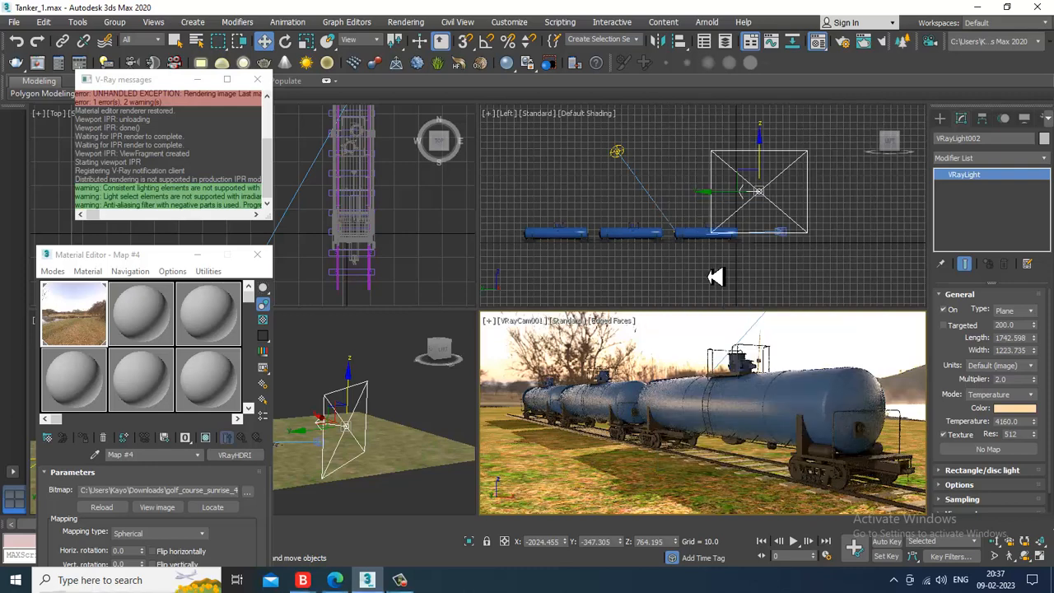
pyautogui.click(405, 23)
pyautogui.click(476, 93)
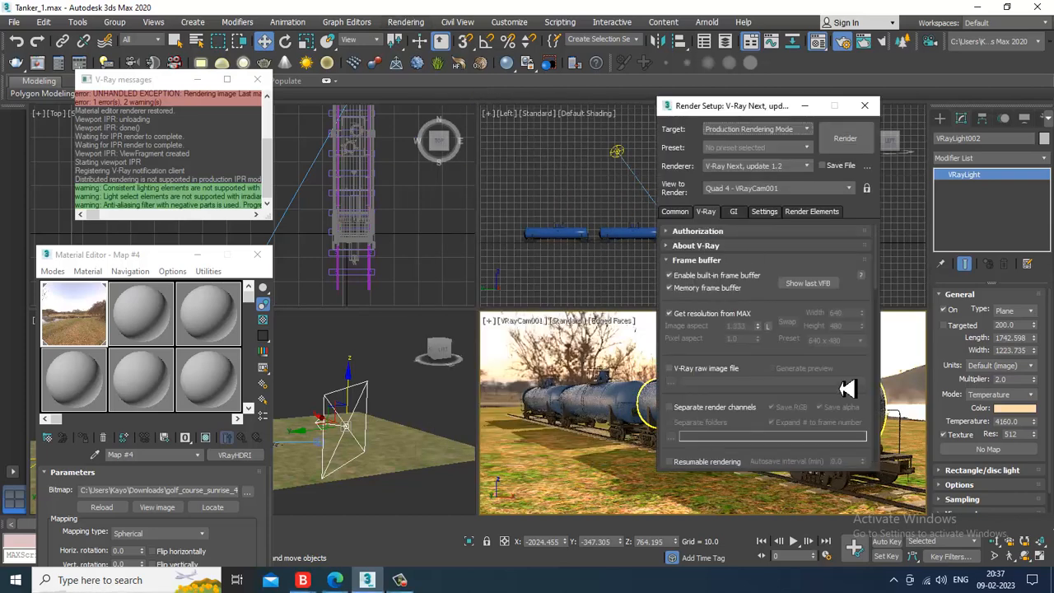
pyautogui.scroll(-5, 758, 394)
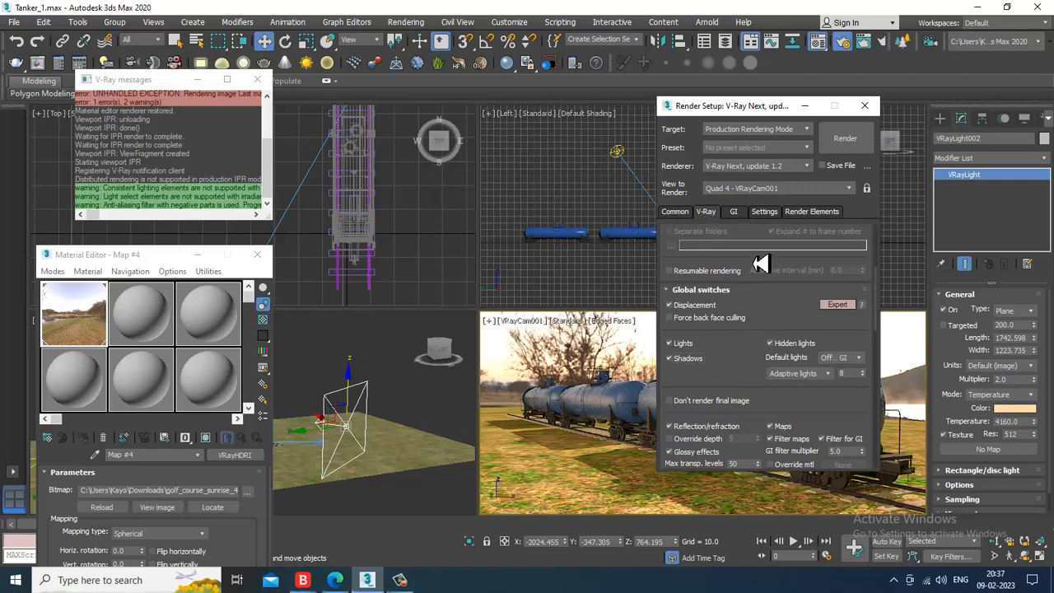
pyautogui.scroll(-10, 761, 341)
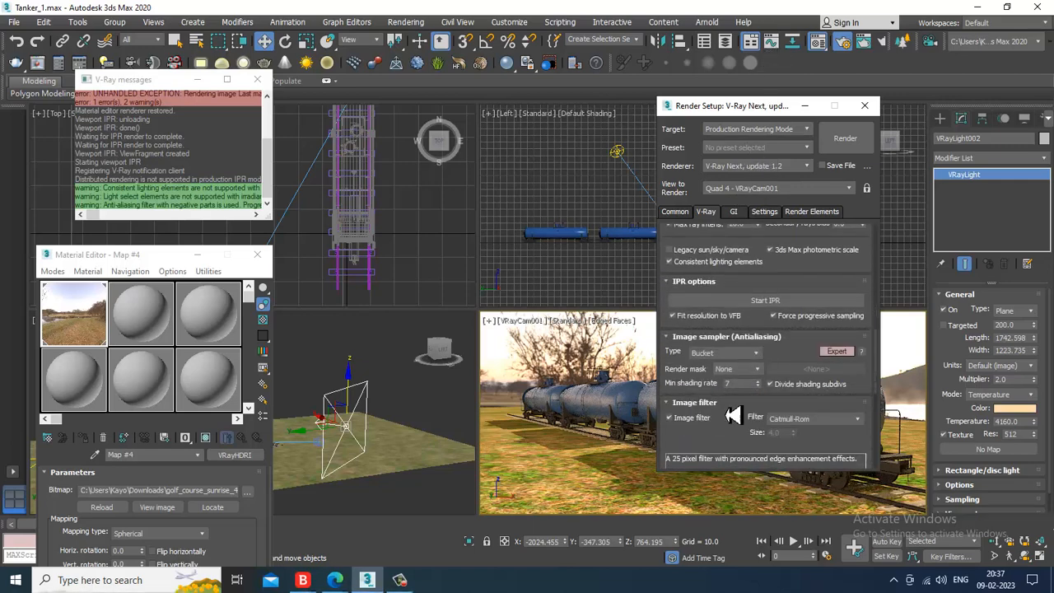
pyautogui.scroll(-8, 741, 277)
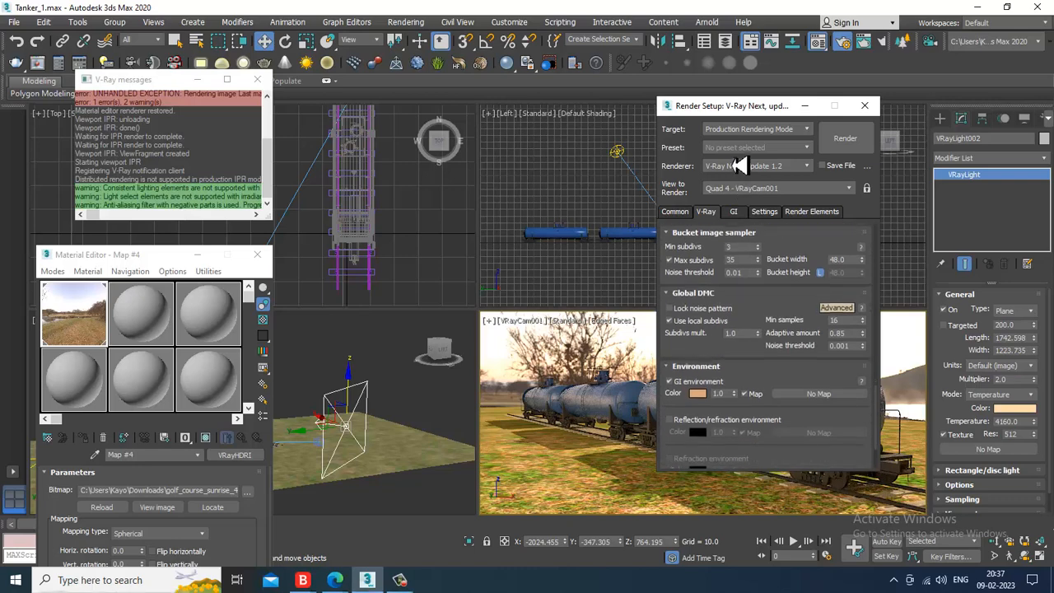
pyautogui.scroll(-4, 736, 159)
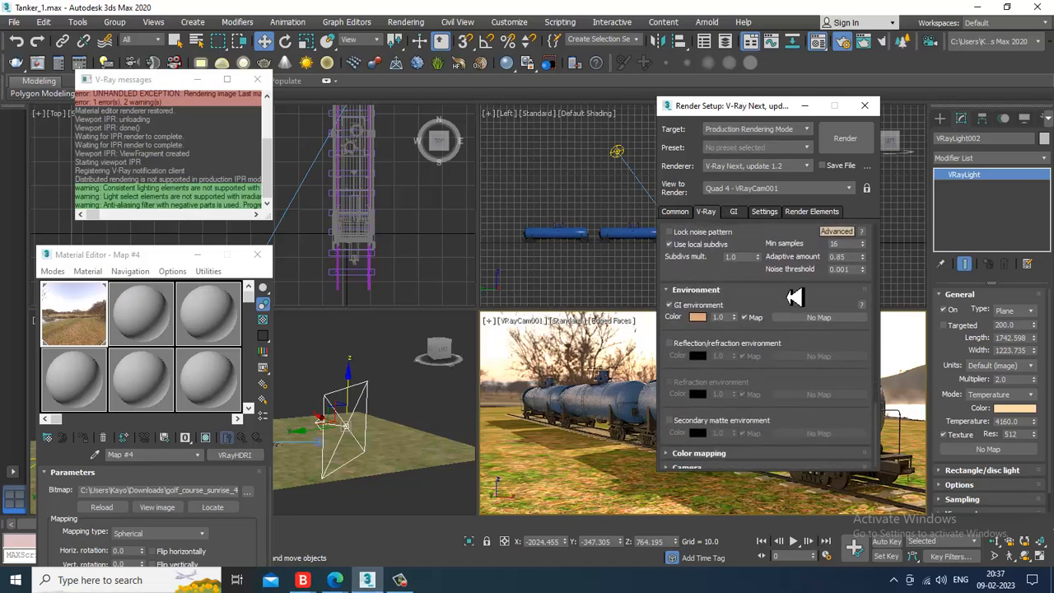
pyautogui.click(92, 326)
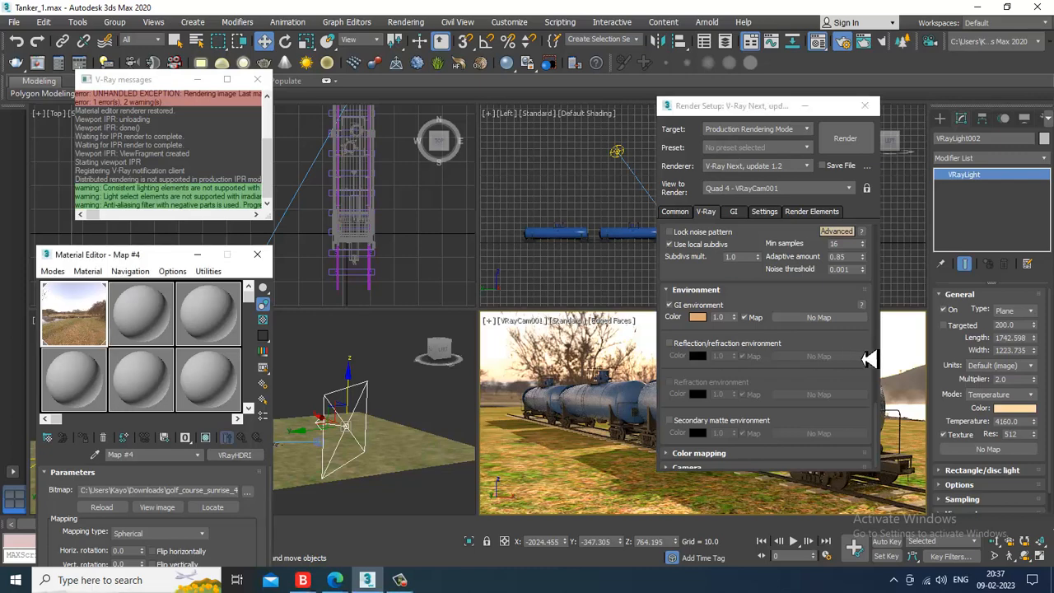
pyautogui.moveTo(868, 358); pyautogui.dragTo(824, 318)
pyautogui.click(739, 334)
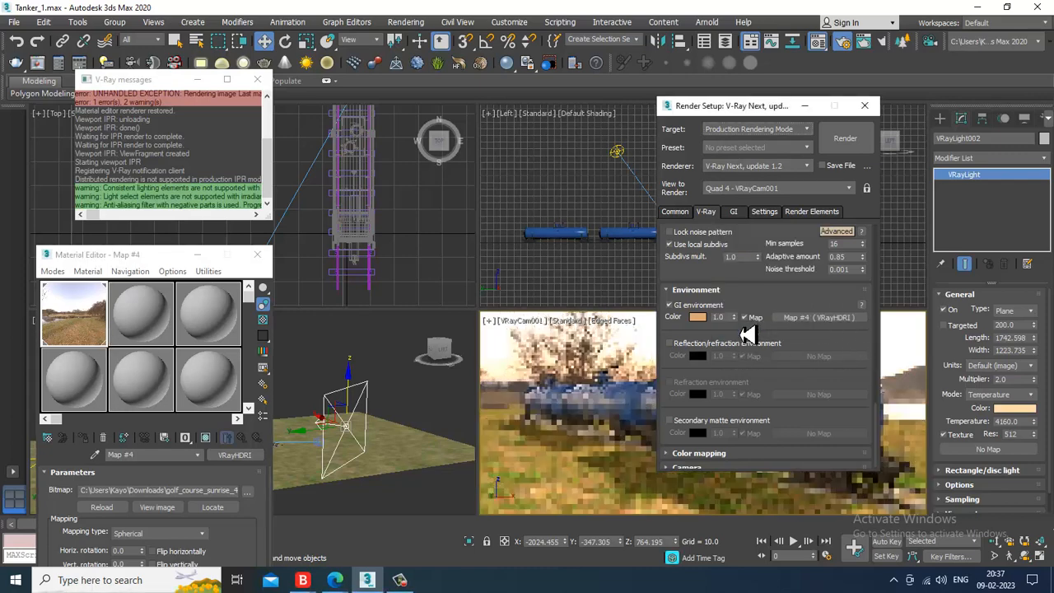
# Step: Set the color mapping type to HSV exponential and switch color mapping to Advanced mode
pyautogui.click(730, 458)
pyautogui.click(737, 420)
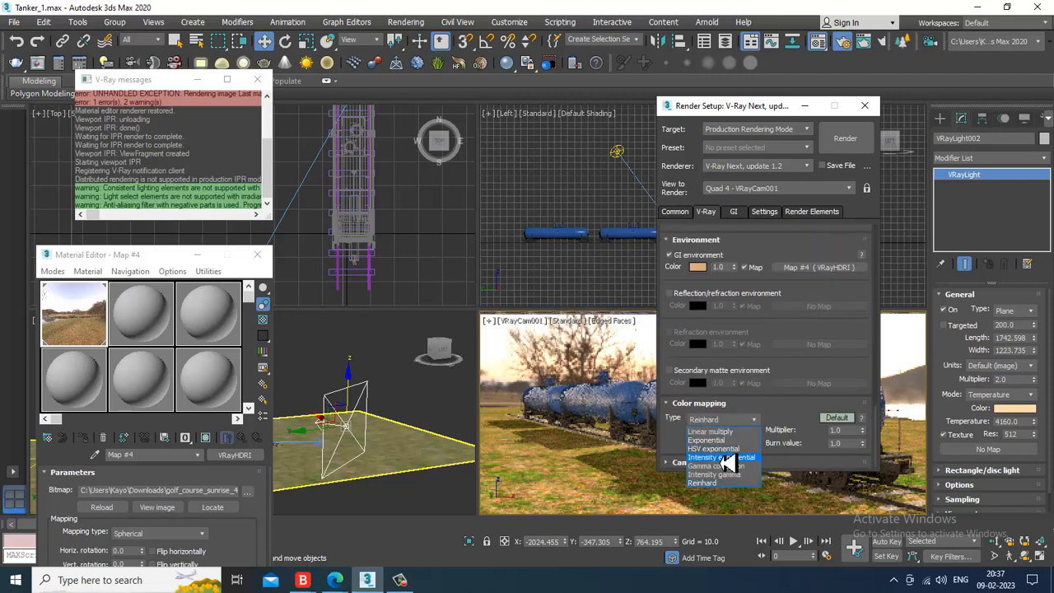
pyautogui.click(715, 449)
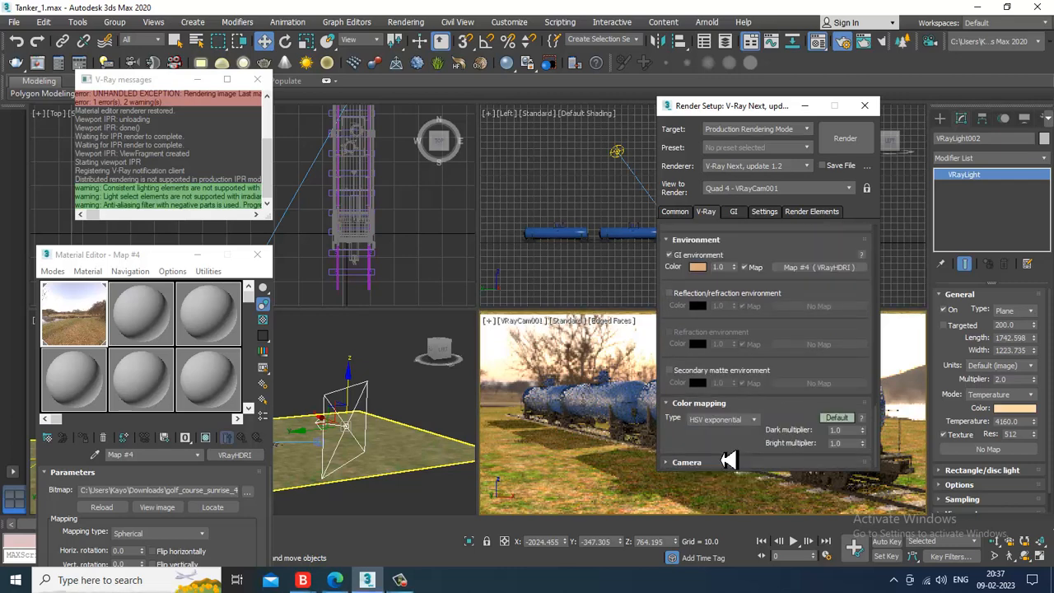
pyautogui.click(841, 418)
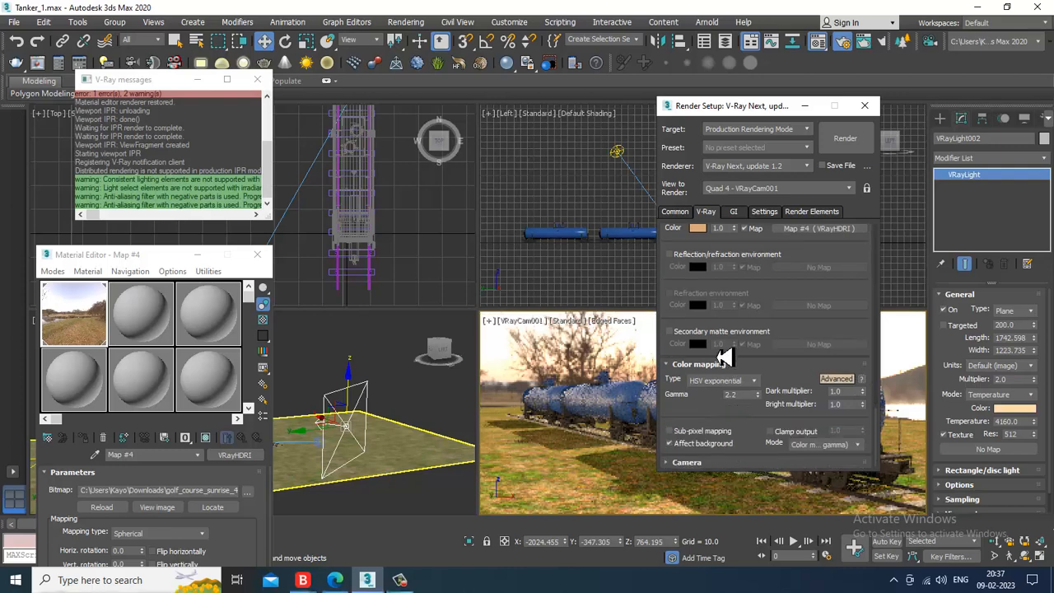
# Step: Switch the global illumination settings to Expert mode, with Light cache as the secondary engine
pyautogui.click(740, 212)
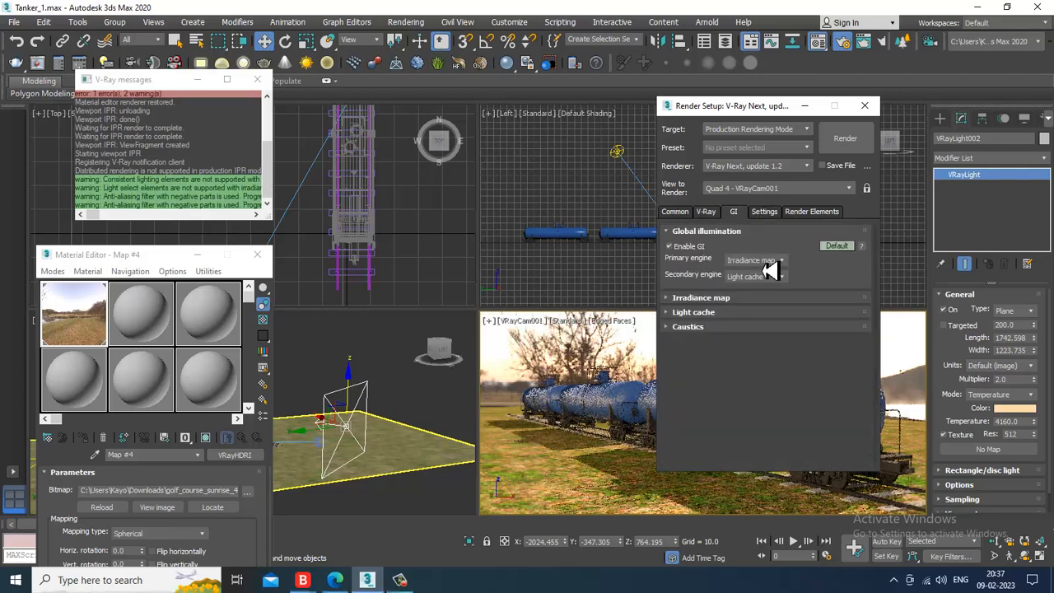
pyautogui.click(837, 246)
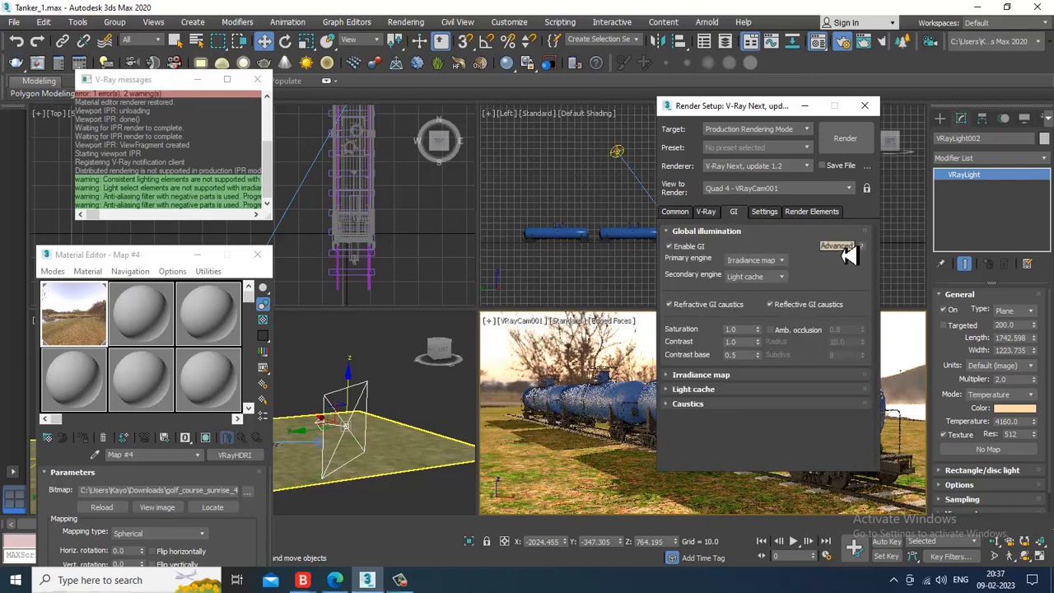
pyautogui.click(840, 248)
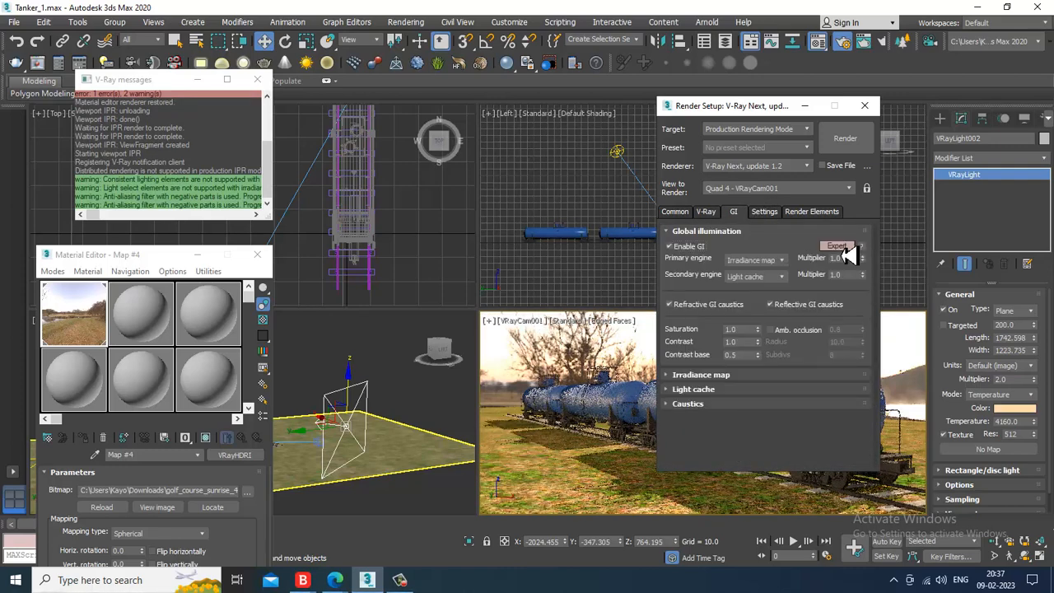
pyautogui.click(769, 281)
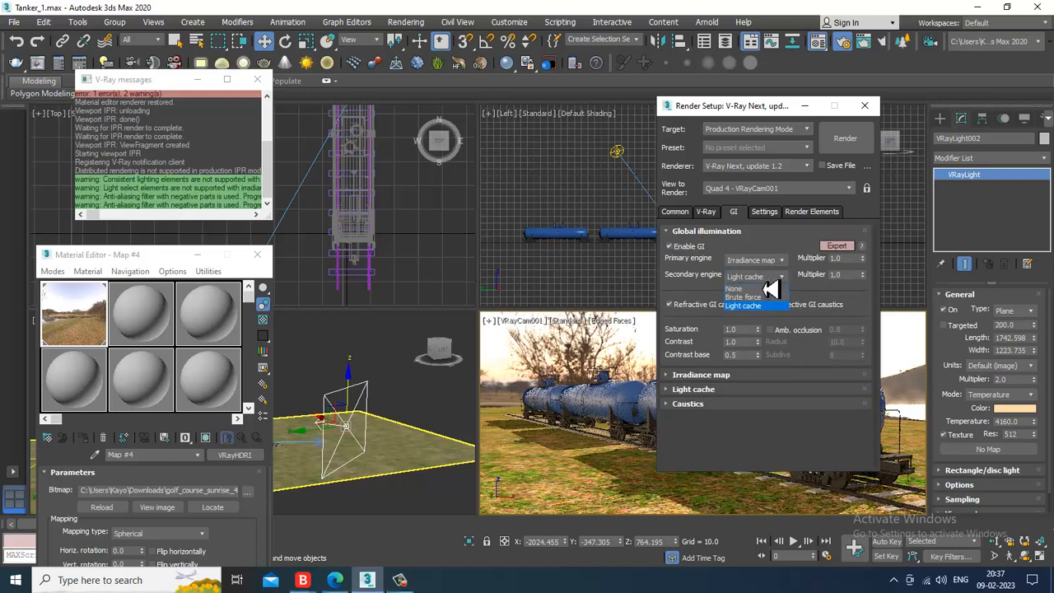
pyautogui.click(770, 298)
# Step: Set the irradiance map to 180 subdivs and 60 interpolation samples
pyautogui.click(726, 377)
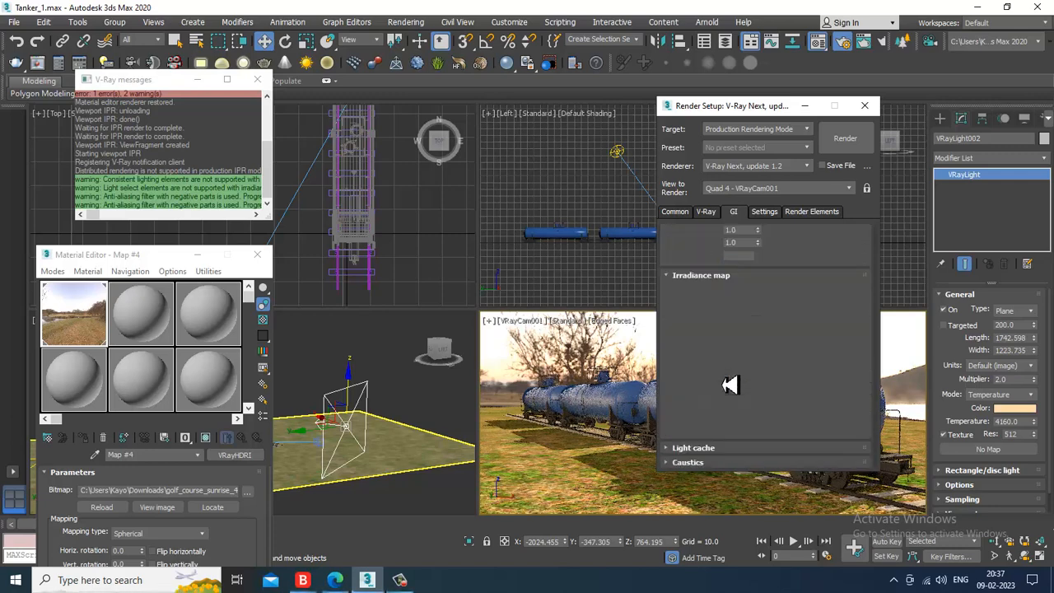
pyautogui.click(844, 307)
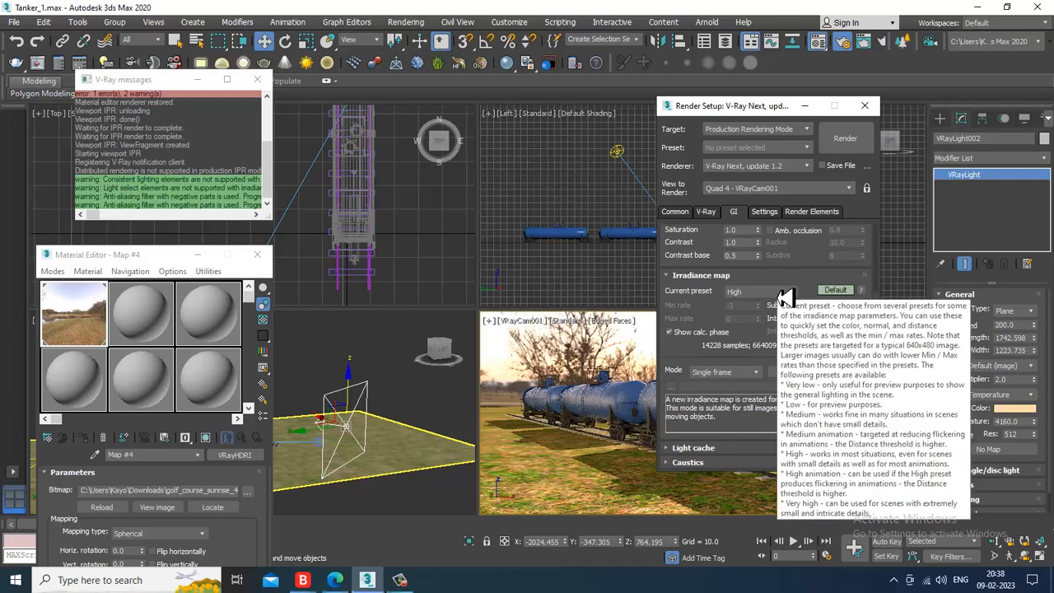
pyautogui.write('180')
pyautogui.press('Tab')
pyautogui.write('60')
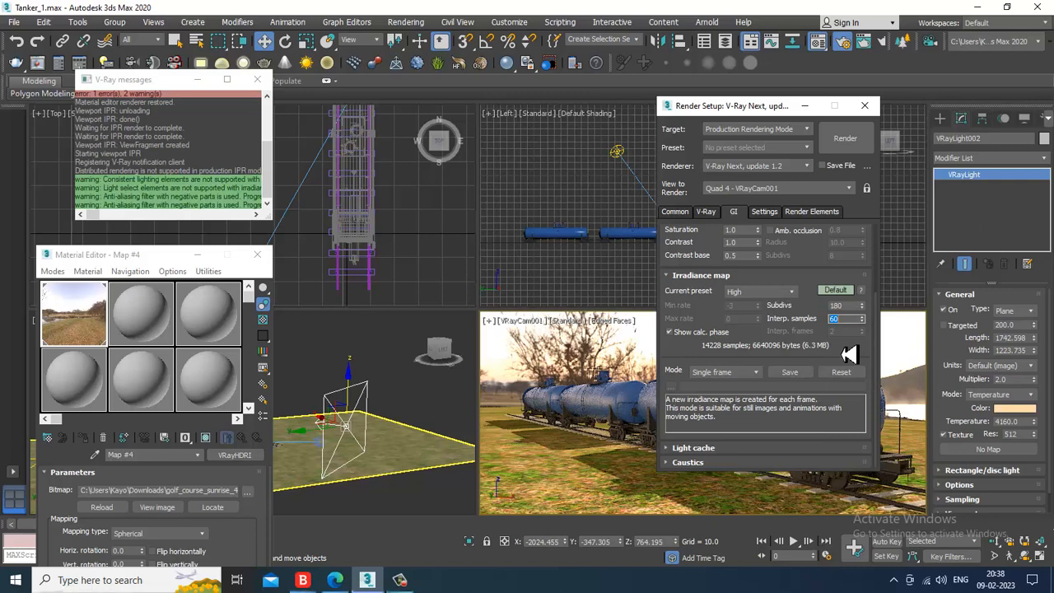
pyautogui.press('Tab')
# Step: Switch the irradiance map settings to Expert mode and choose the Medium preset
pyautogui.click(844, 292)
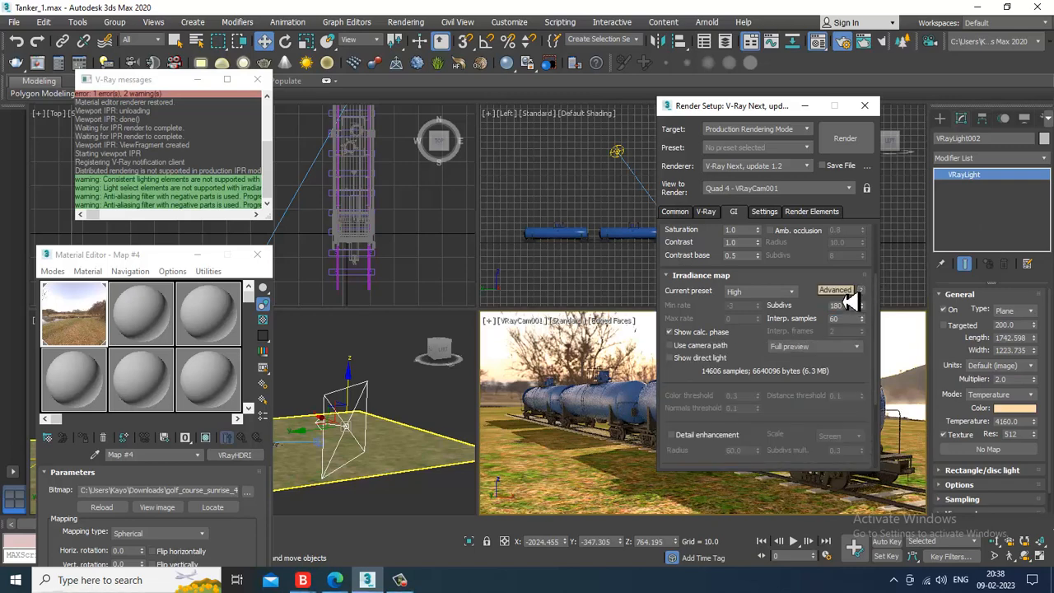
pyautogui.click(842, 291)
pyautogui.click(761, 293)
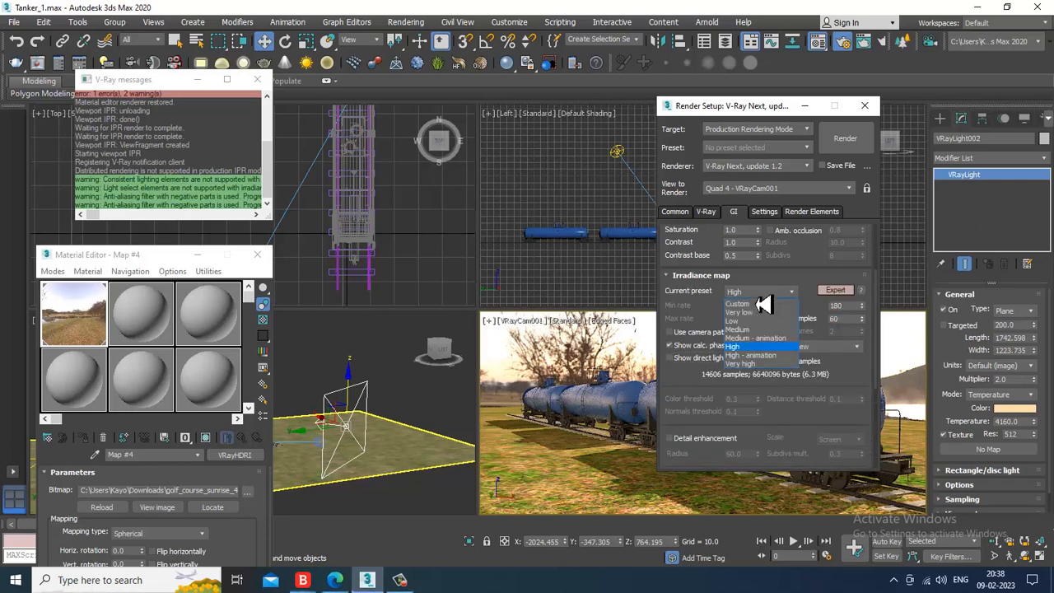
pyautogui.click(745, 329)
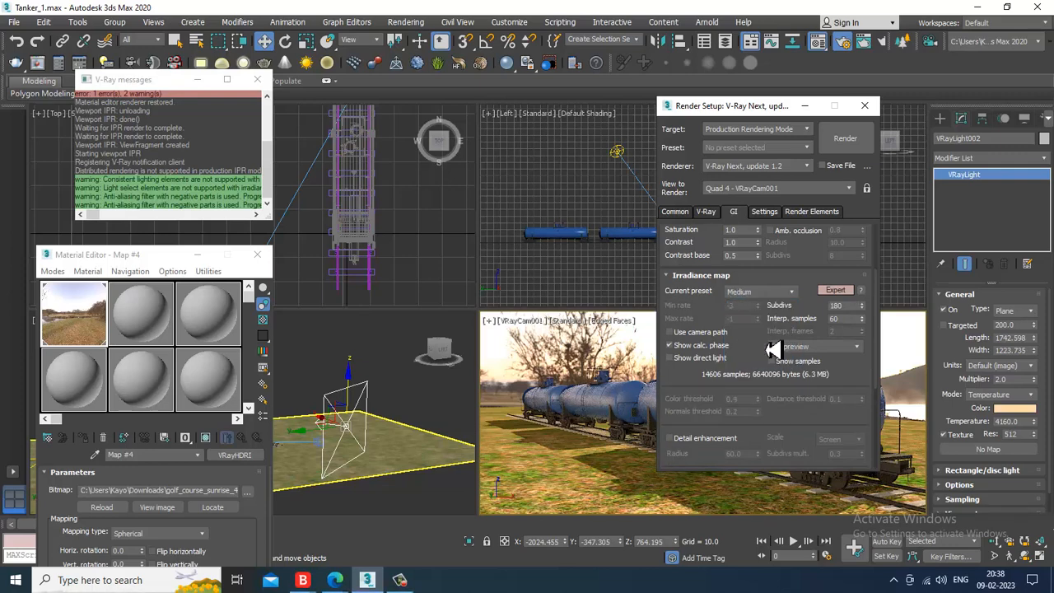
# Step: Set the light cache to 2500 subdivs and switch its settings to Advanced mode
pyautogui.scroll(-5, 764, 350)
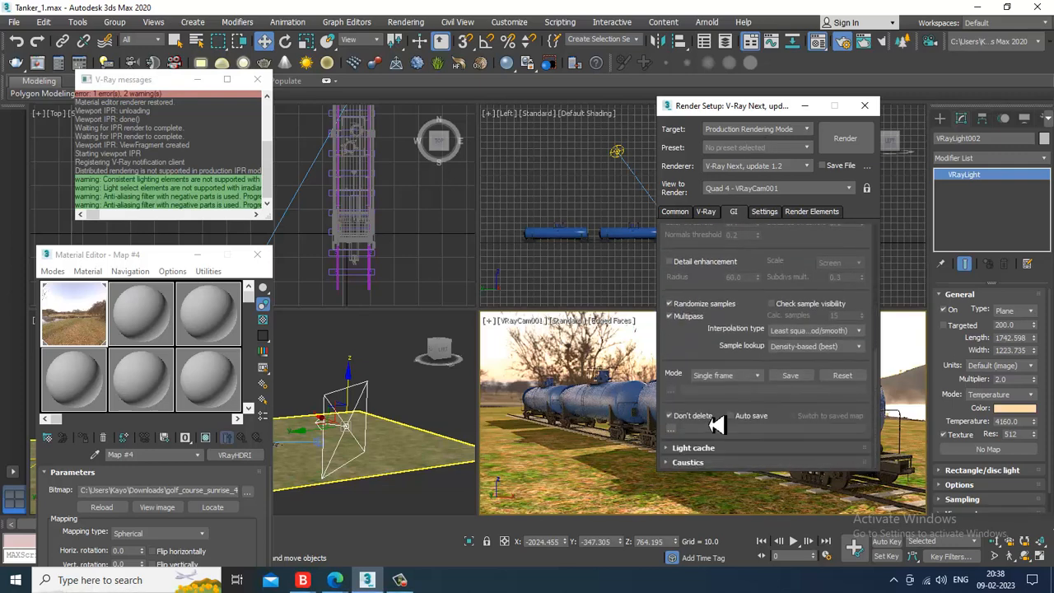
pyautogui.click(696, 448)
pyautogui.click(731, 376)
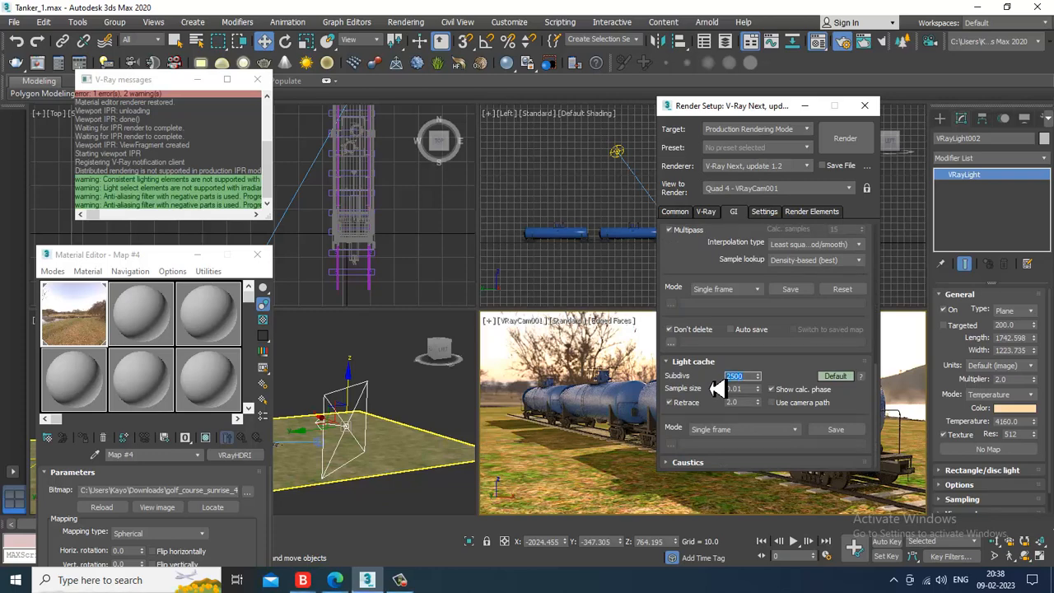
pyautogui.click(844, 383)
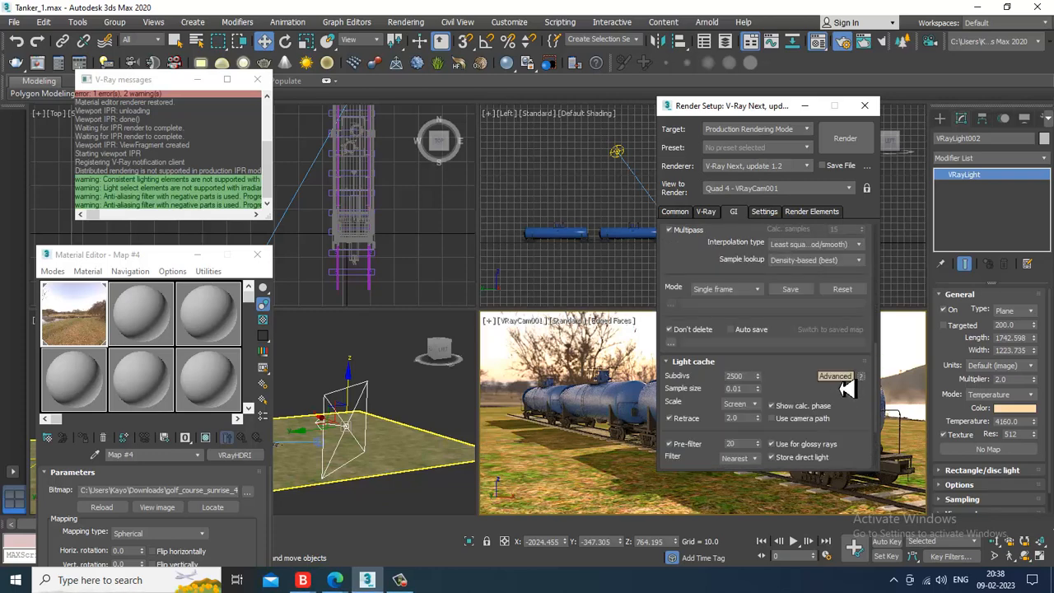
pyautogui.moveTo(851, 419); pyautogui.dragTo(841, 280)
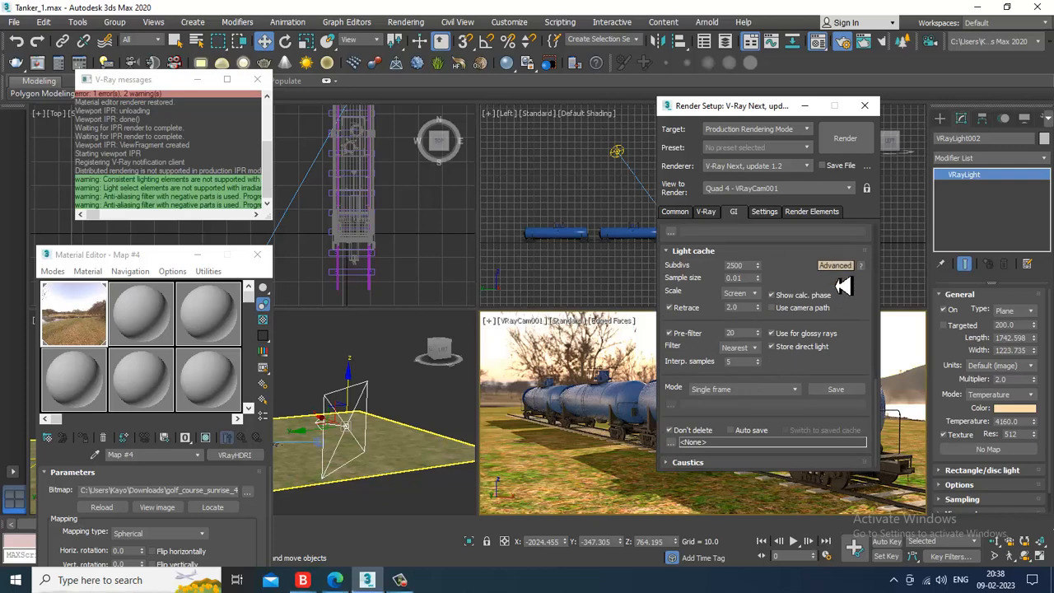
# Step: Switch the V-Ray System settings to Advanced mode and set the dynamic memory limit to 8000 MB
pyautogui.click(764, 213)
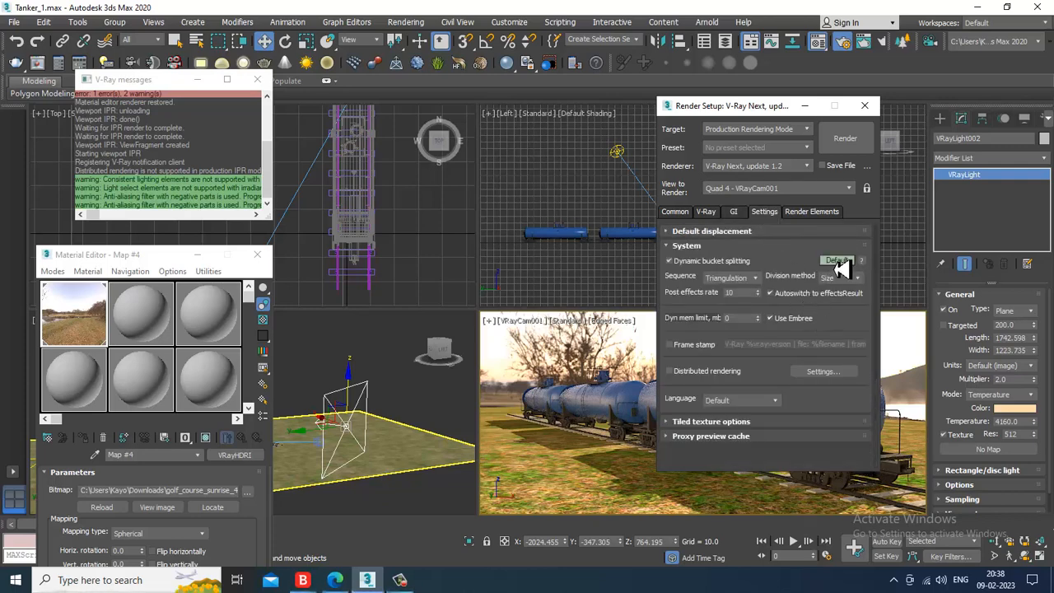
pyautogui.click(837, 261)
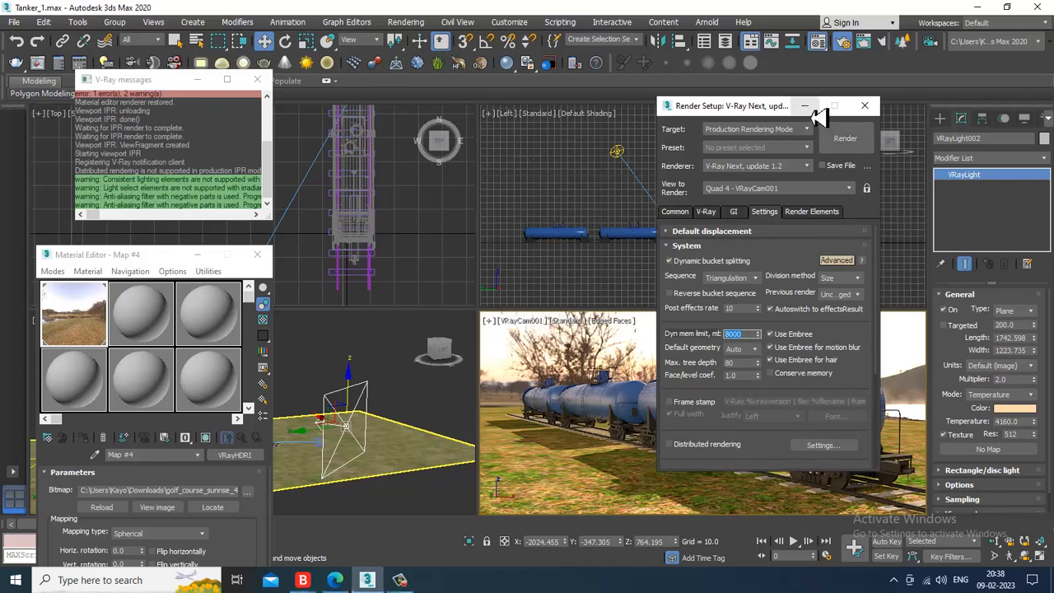
pyautogui.click(684, 212)
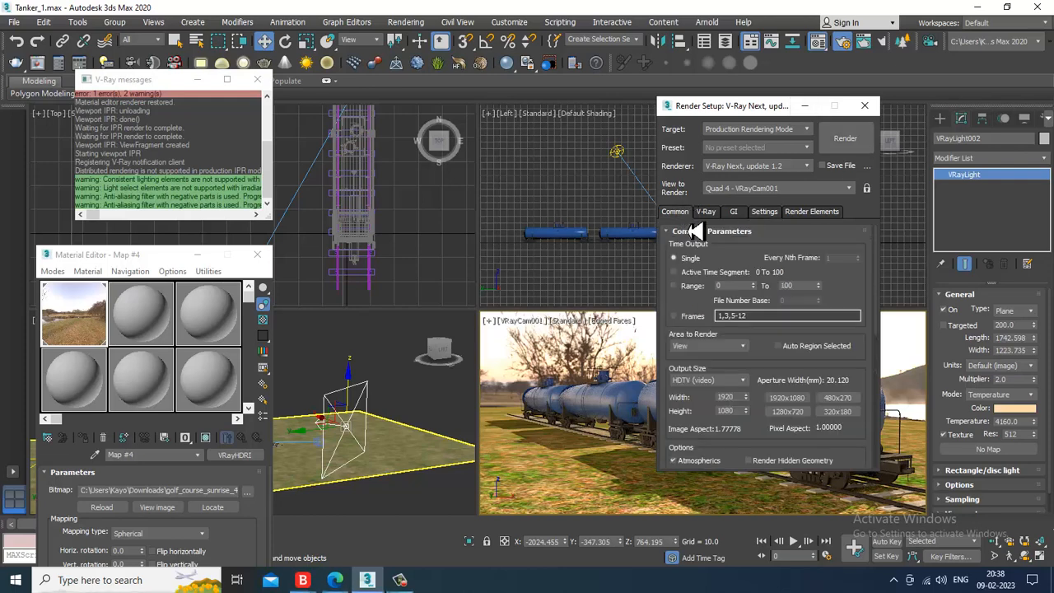
pyautogui.click(804, 106)
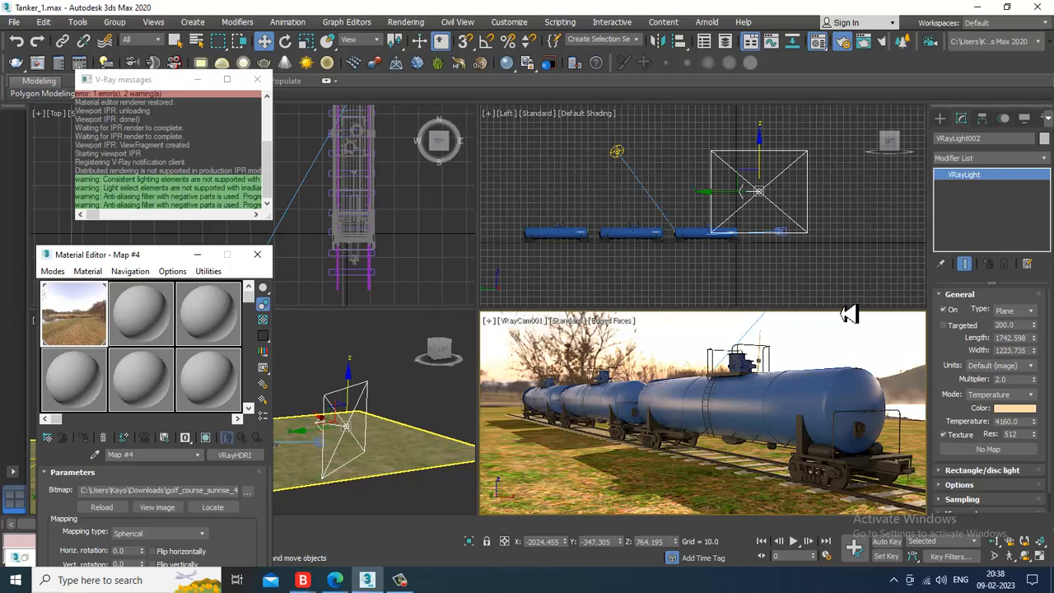
# Step: Reopen the compact Material Editor and switch it to the Slate Material Editor
pyautogui.press('m')
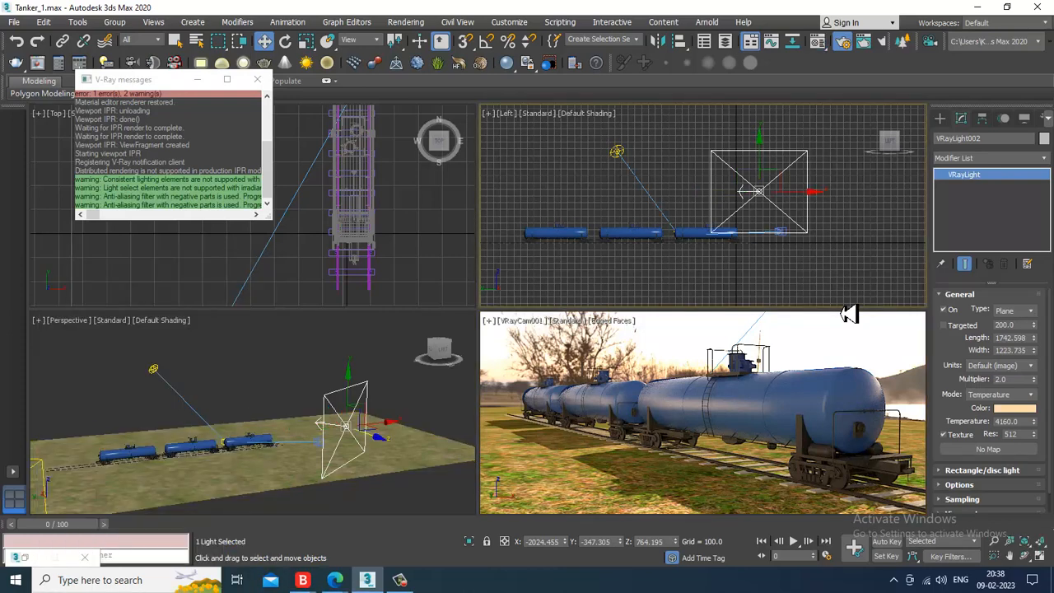
pyautogui.click(767, 346)
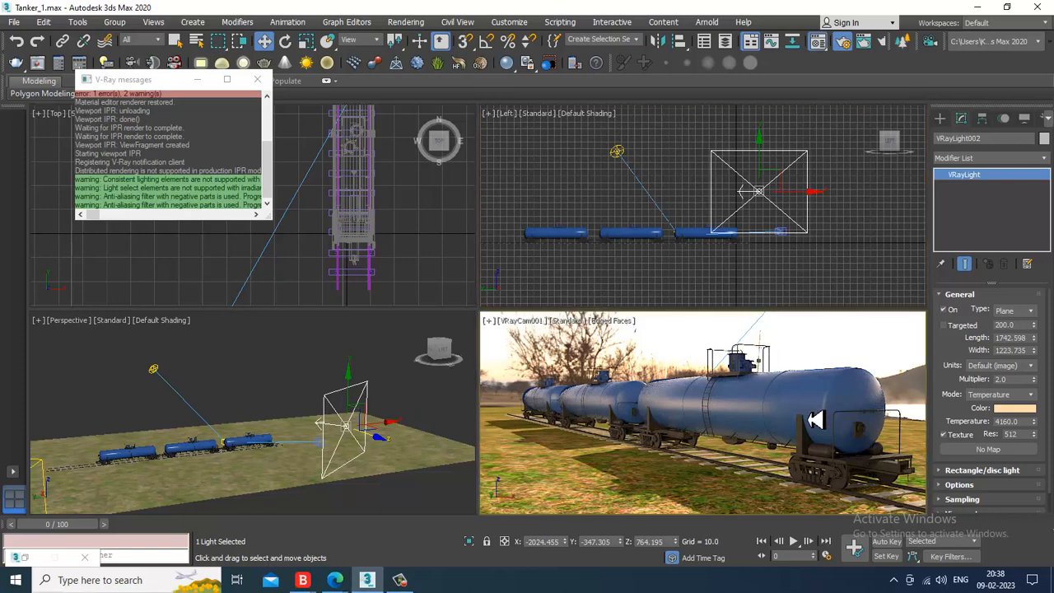
pyautogui.press('m')
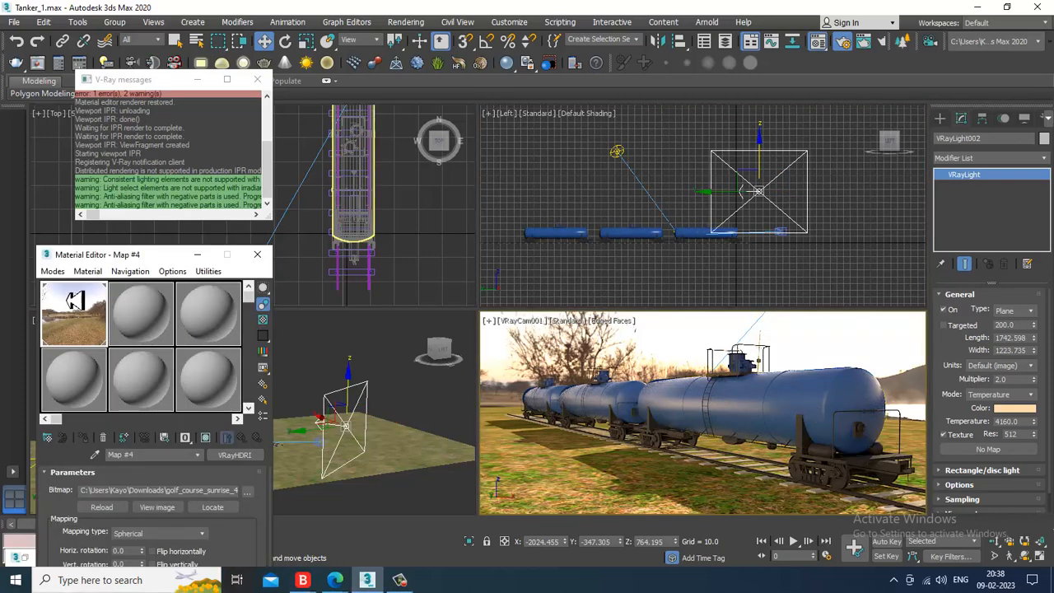
pyautogui.click(53, 271)
pyautogui.click(82, 301)
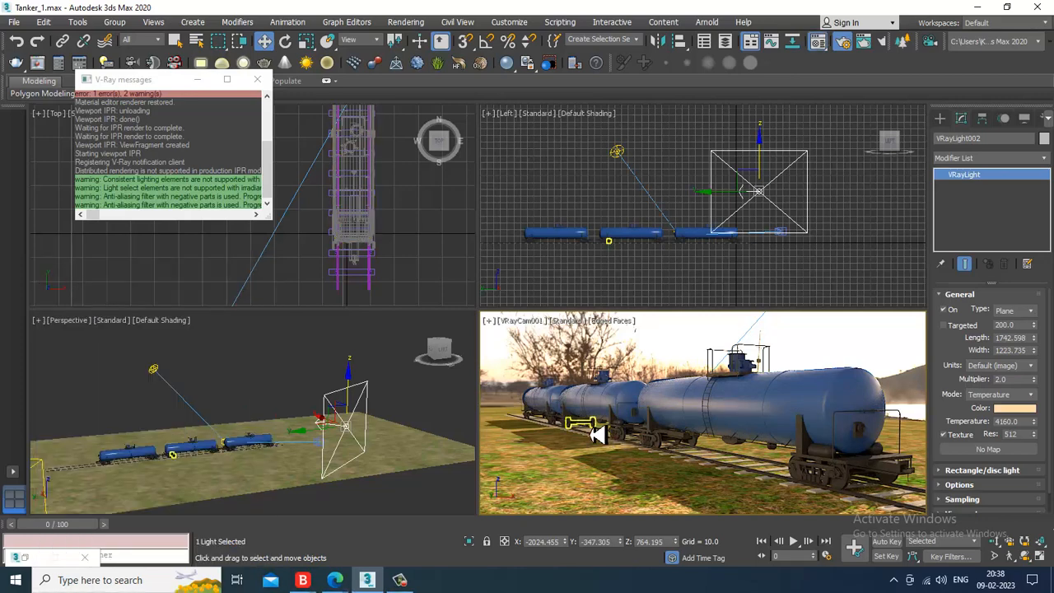
pyautogui.press('m')
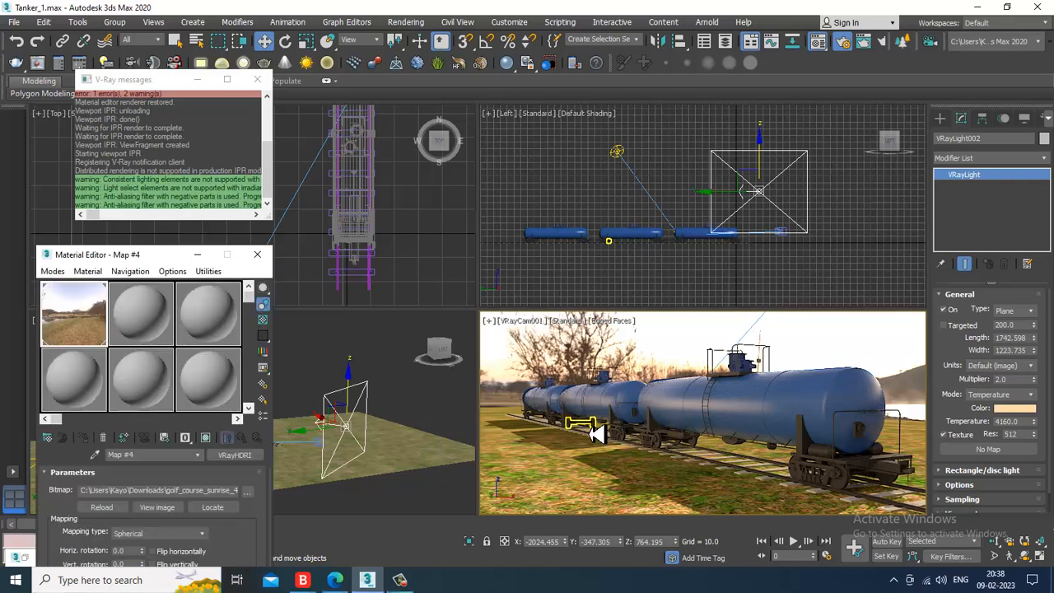
pyautogui.click(53, 270)
pyautogui.click(82, 301)
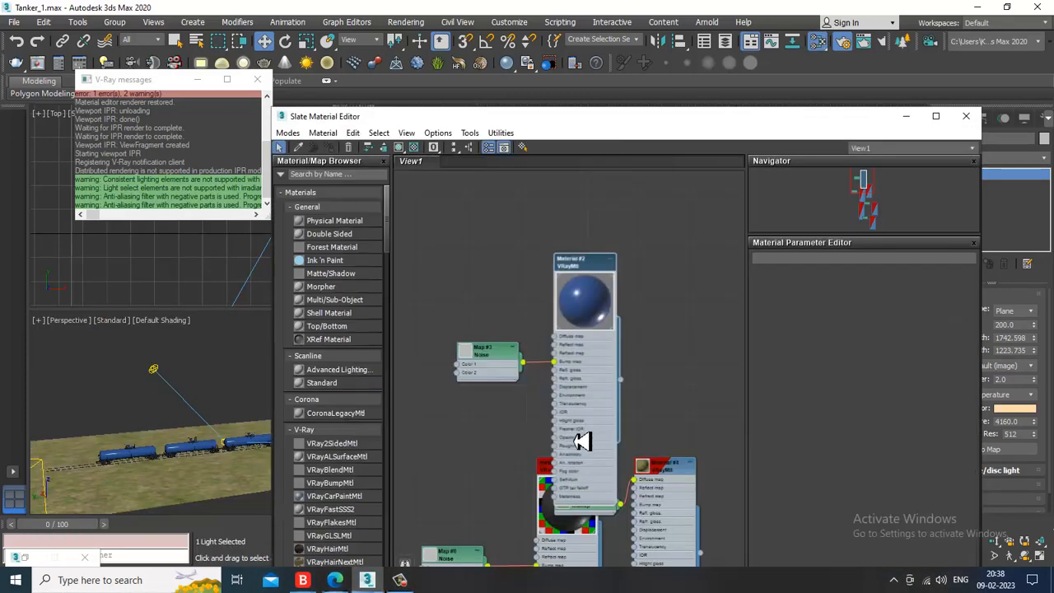
# Step: Set the reflection subdivs of the blue tanker material, Material #2, to 16
pyautogui.moveTo(610, 265); pyautogui.dragTo(677, 216)
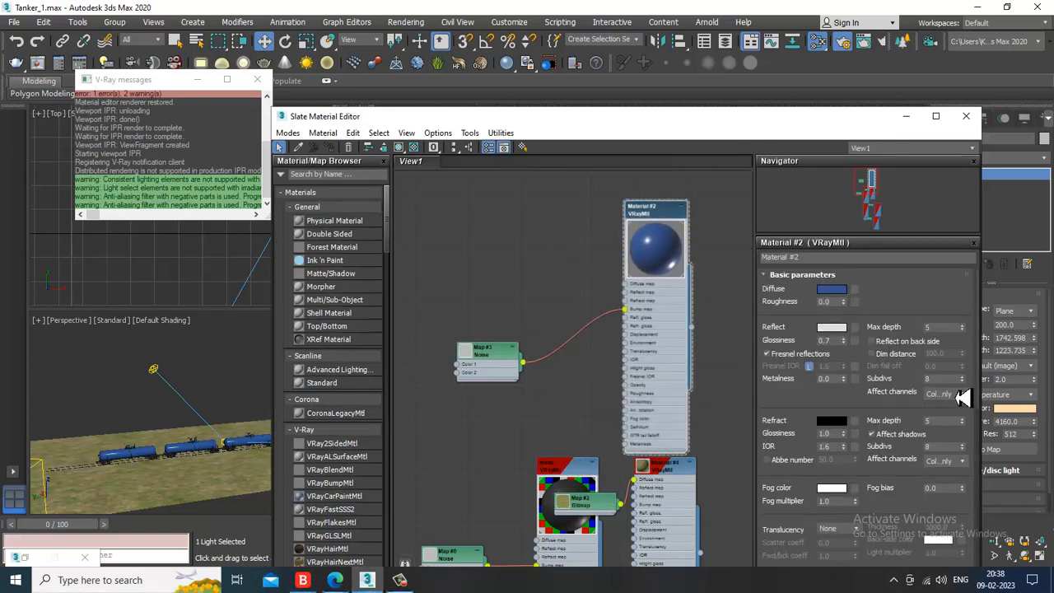
pyautogui.click(948, 380)
pyautogui.write('16')
pyautogui.press('Return')
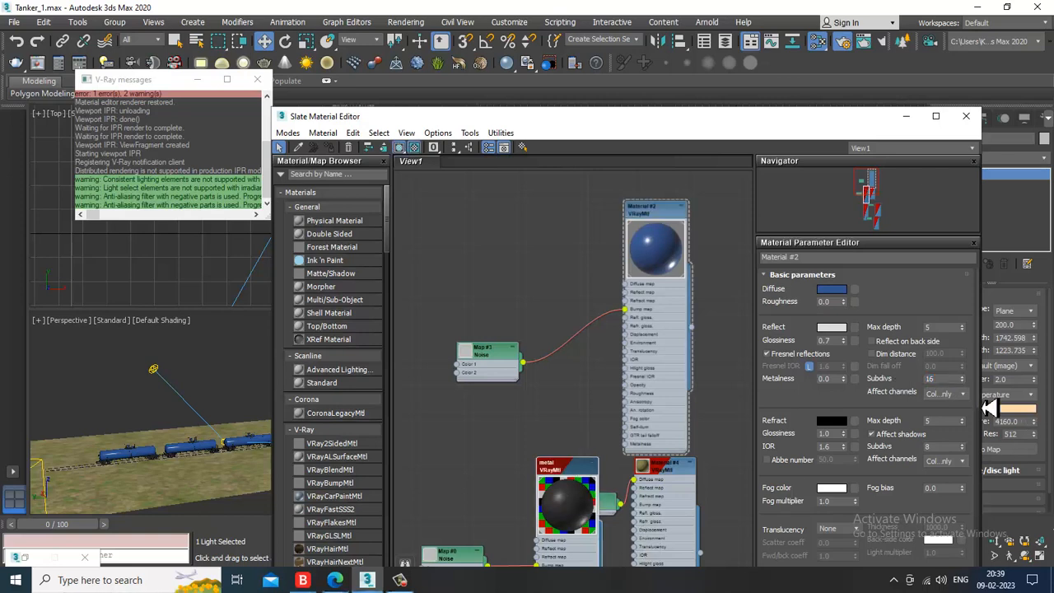
# Step: Set the reflection subdivs to 16 for the metal material and Materials #4, #5, #7 and #6
pyautogui.moveTo(945, 379); pyautogui.dragTo(900, 388)
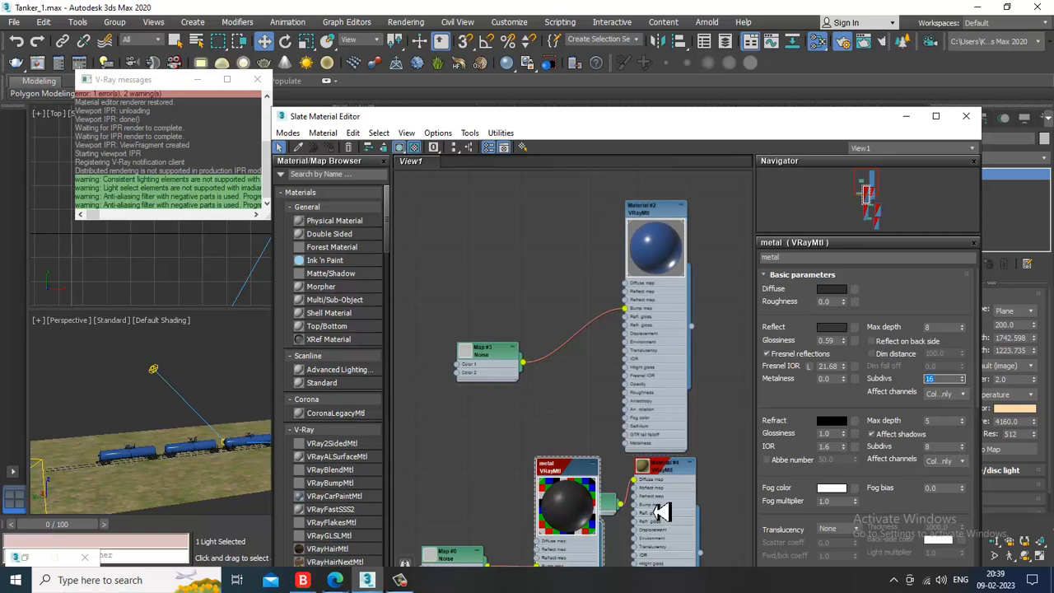
pyautogui.doubleClick(659, 469)
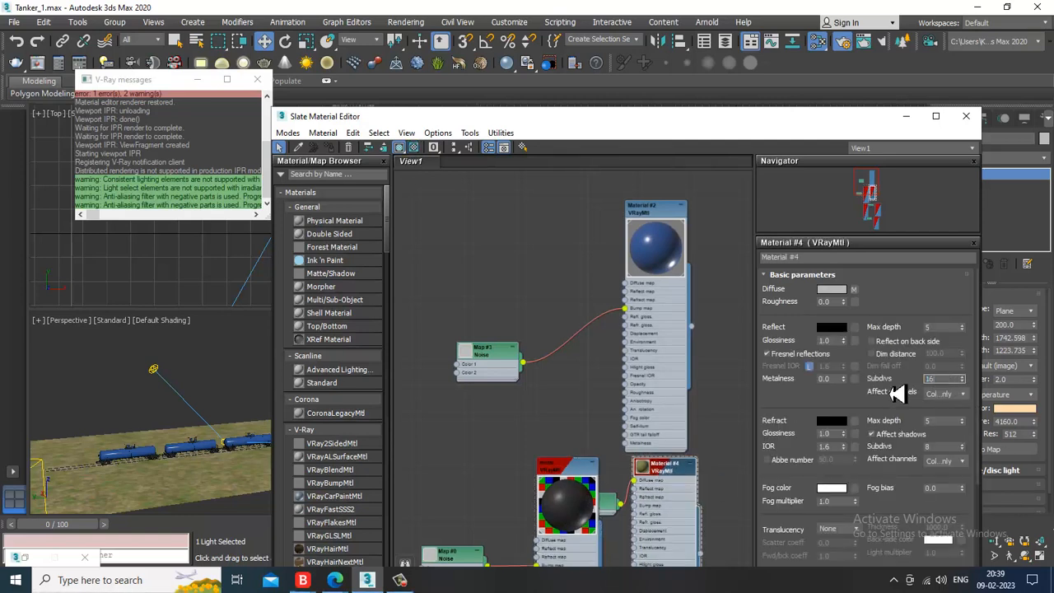
pyautogui.moveTo(657, 459); pyautogui.dragTo(629, 275, button='middle')
pyautogui.doubleClick(504, 330)
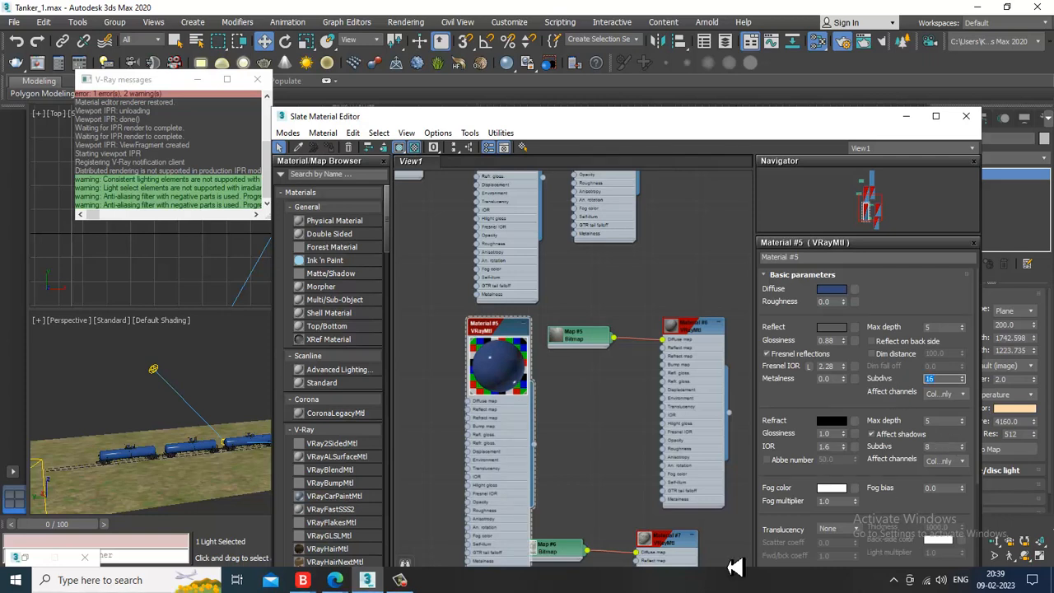
pyautogui.doubleClick(686, 544)
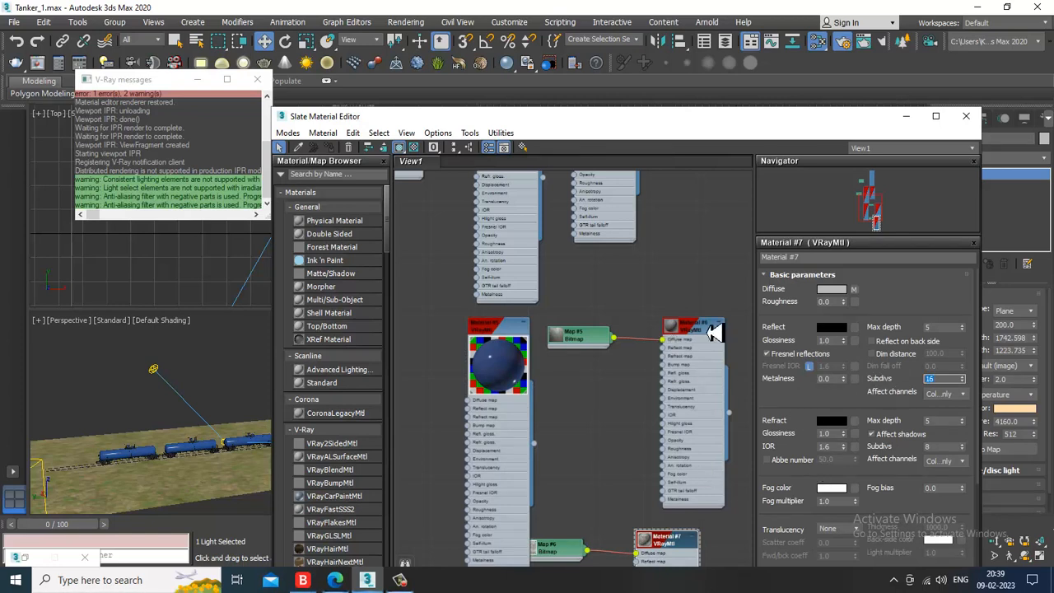
pyautogui.doubleClick(709, 333)
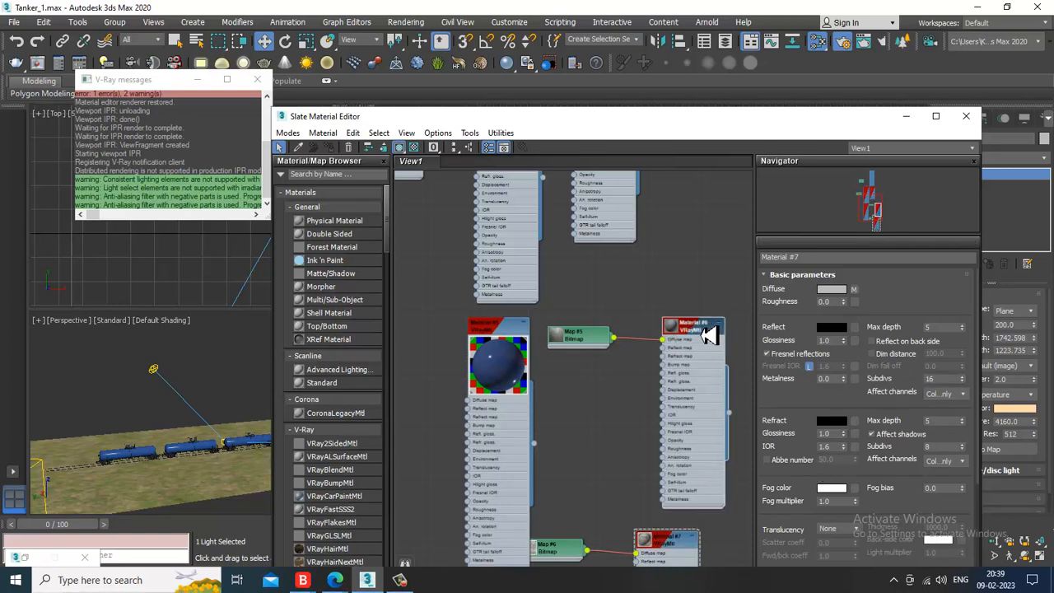
pyautogui.doubleClick(935, 378)
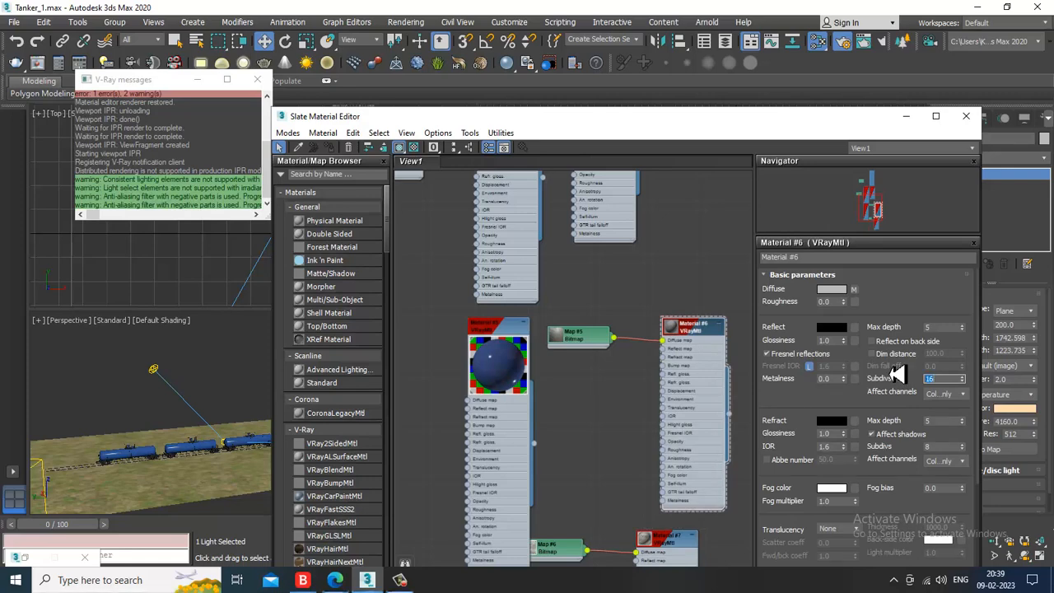
pyautogui.click(907, 117)
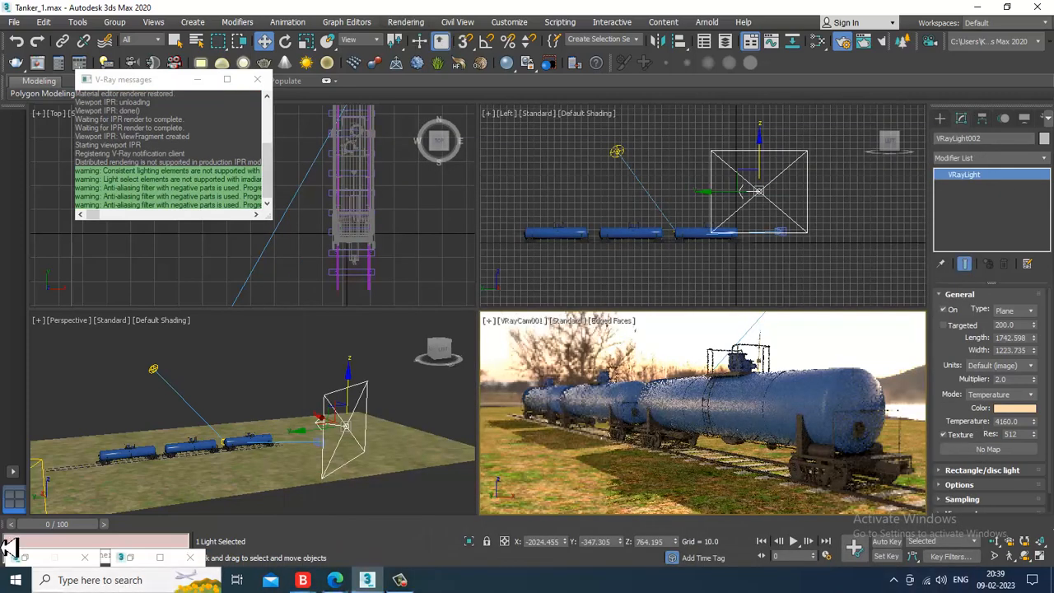
# Step: Set the Global DMC minimum samples to 32 in the V-Ray render settings
pyautogui.press('F10')
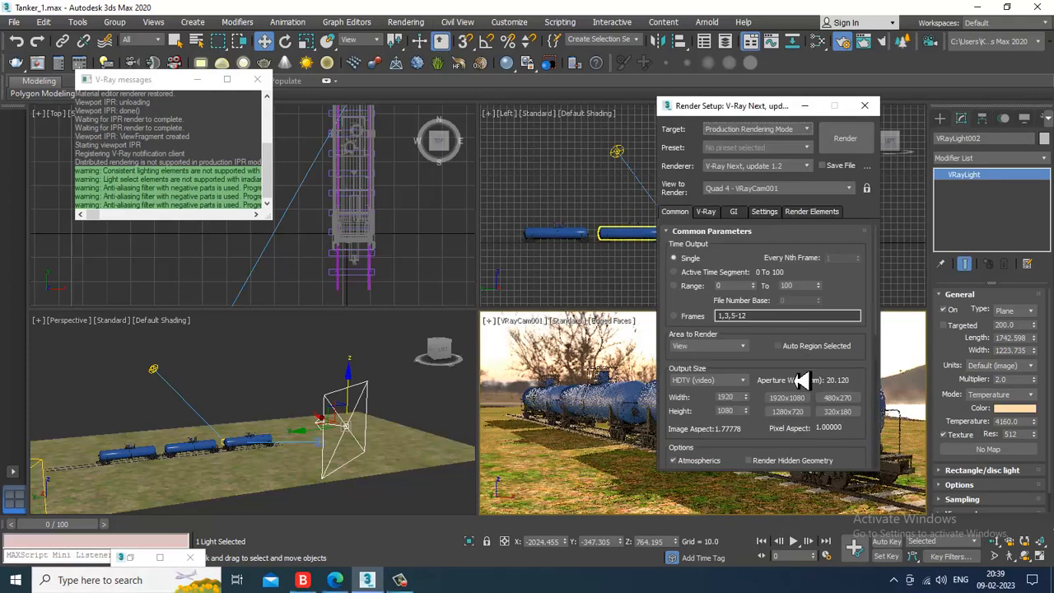
pyautogui.click(706, 213)
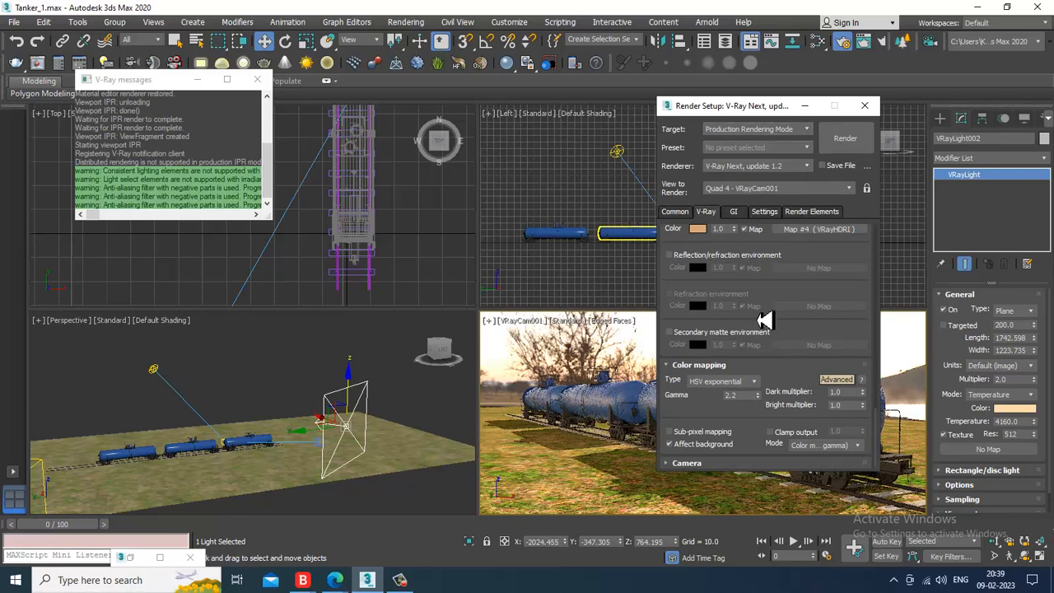
pyautogui.scroll(5, 788, 353)
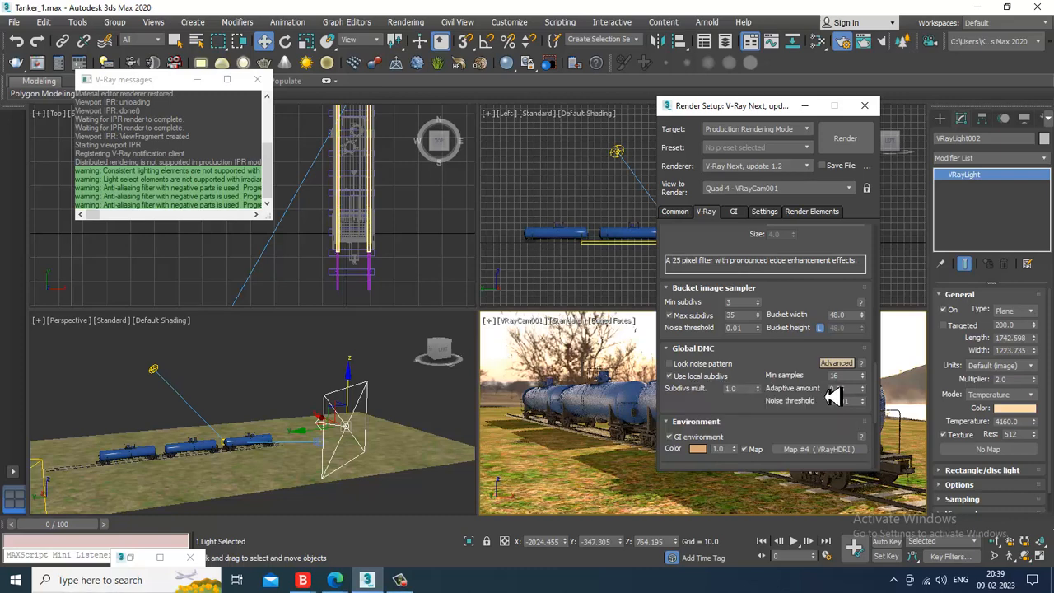
pyautogui.moveTo(842, 377); pyautogui.dragTo(777, 378)
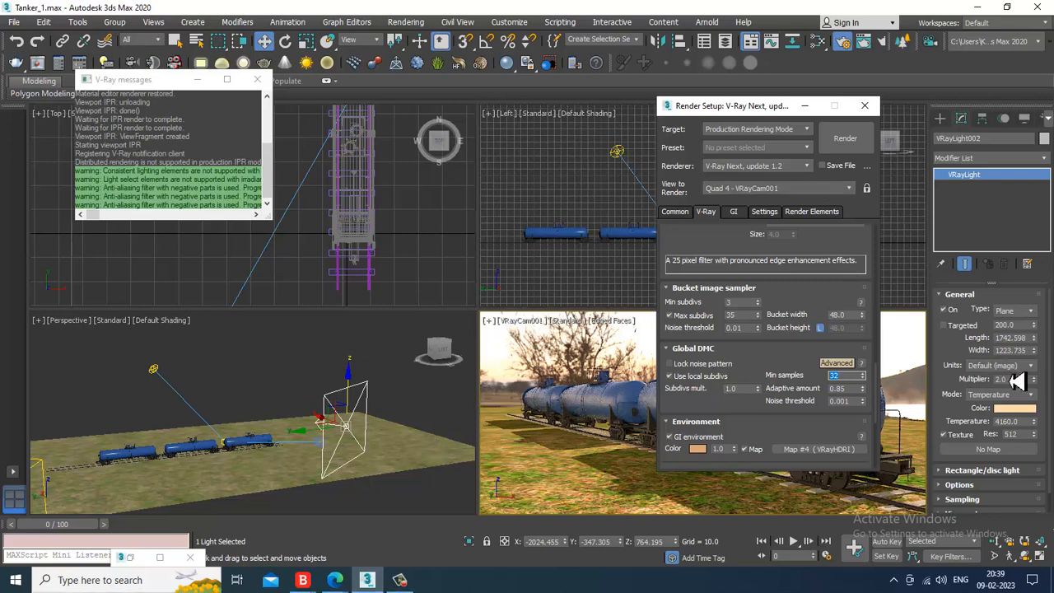
# Step: Raise the color temperature of the plane light VRayLight002 to about 5366
pyautogui.click(805, 106)
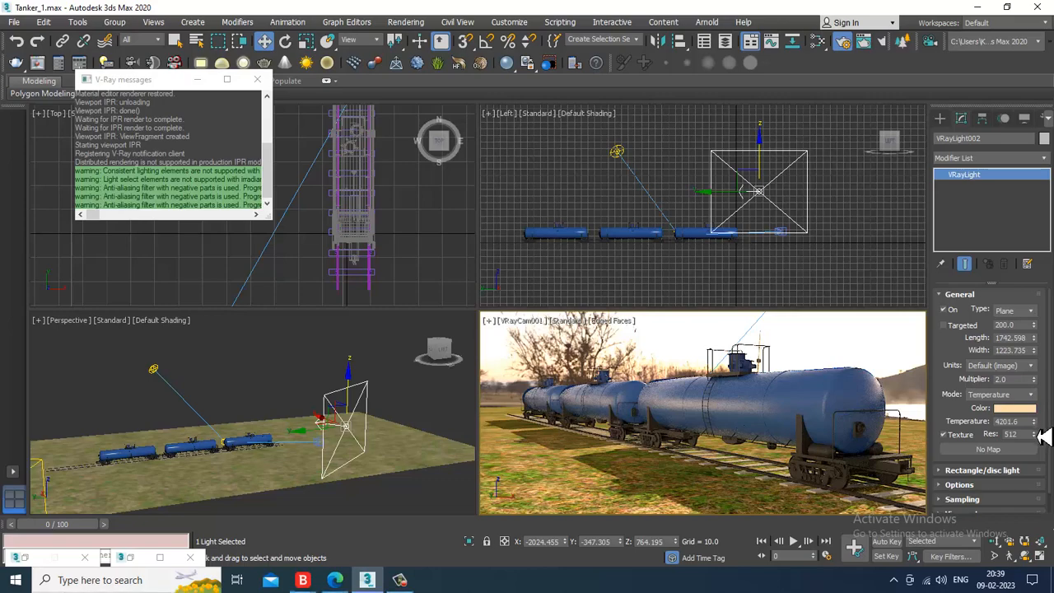
pyautogui.moveTo(1044, 436); pyautogui.dragTo(35, 422)
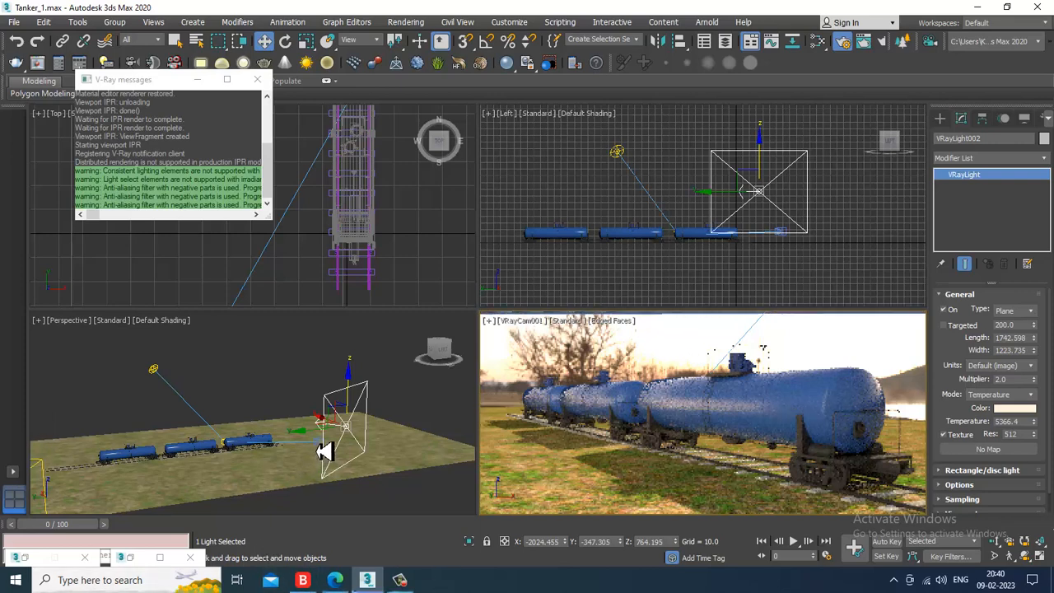
# Step: Try the Neutral and Daylight white balance presets on the VRayCam001 camera and set it to D75
pyautogui.click(325, 451)
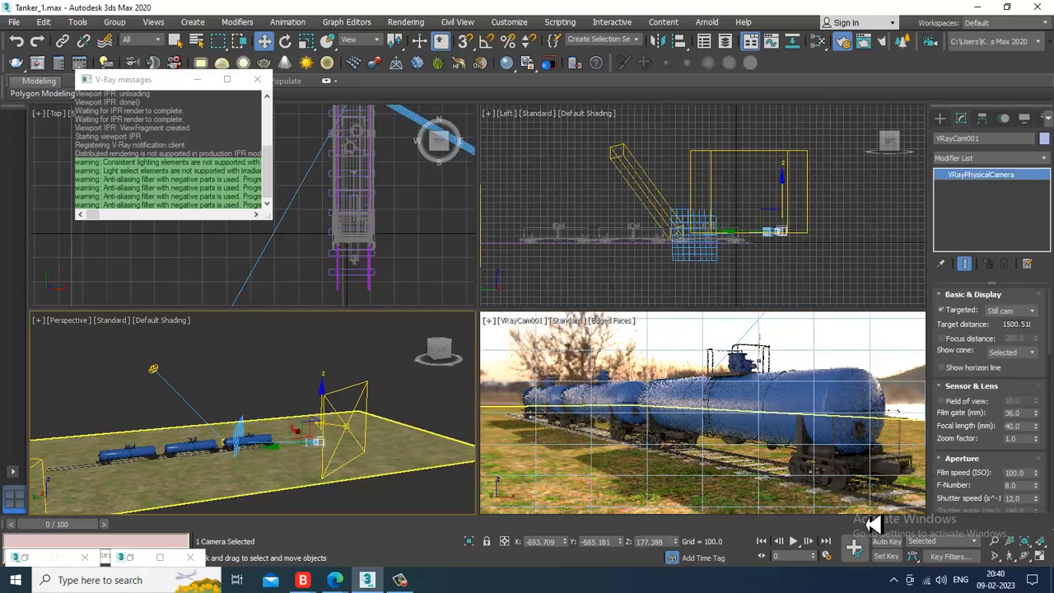
pyautogui.moveTo(1001, 450); pyautogui.dragTo(1009, 181)
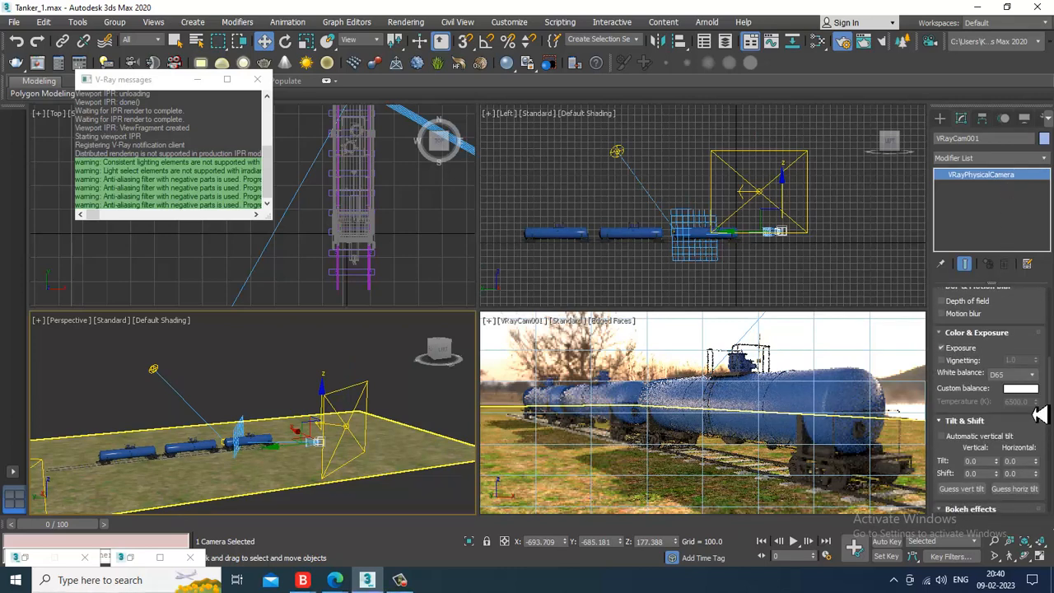
pyautogui.click(1029, 375)
pyautogui.click(1017, 392)
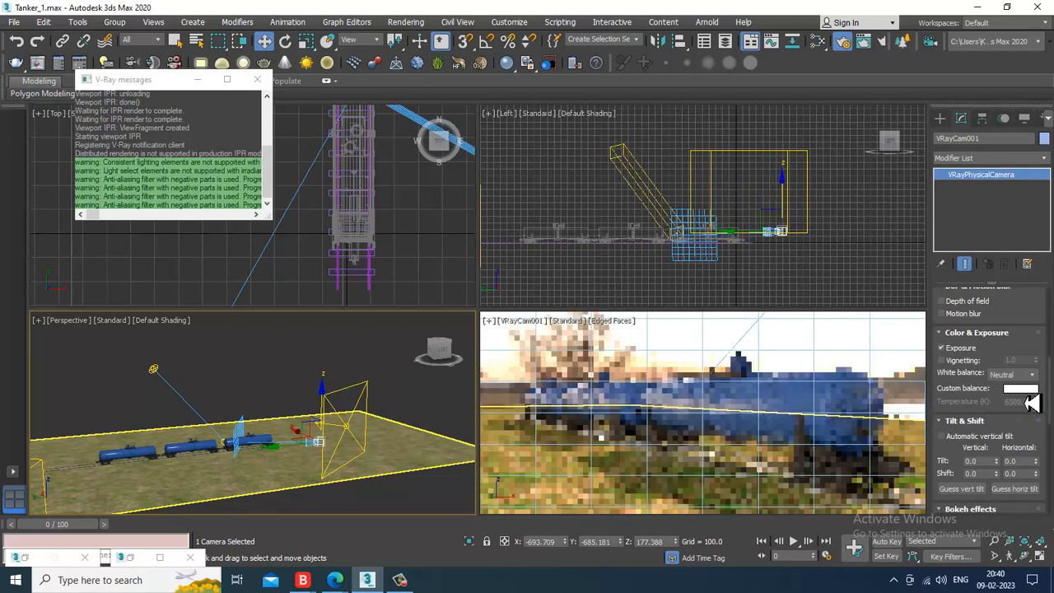
pyautogui.click(1030, 376)
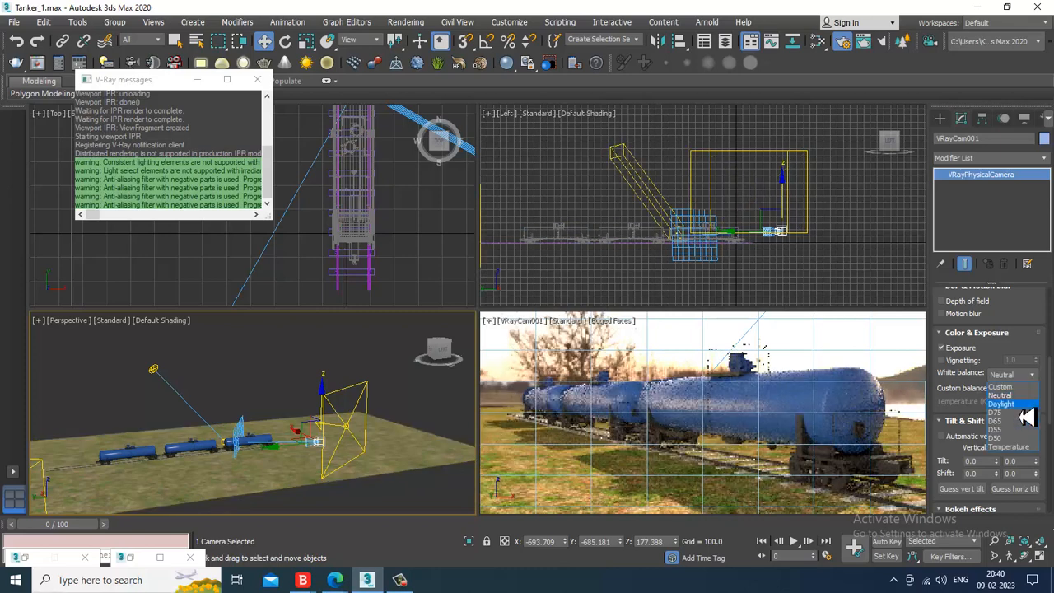
pyautogui.click(1002, 404)
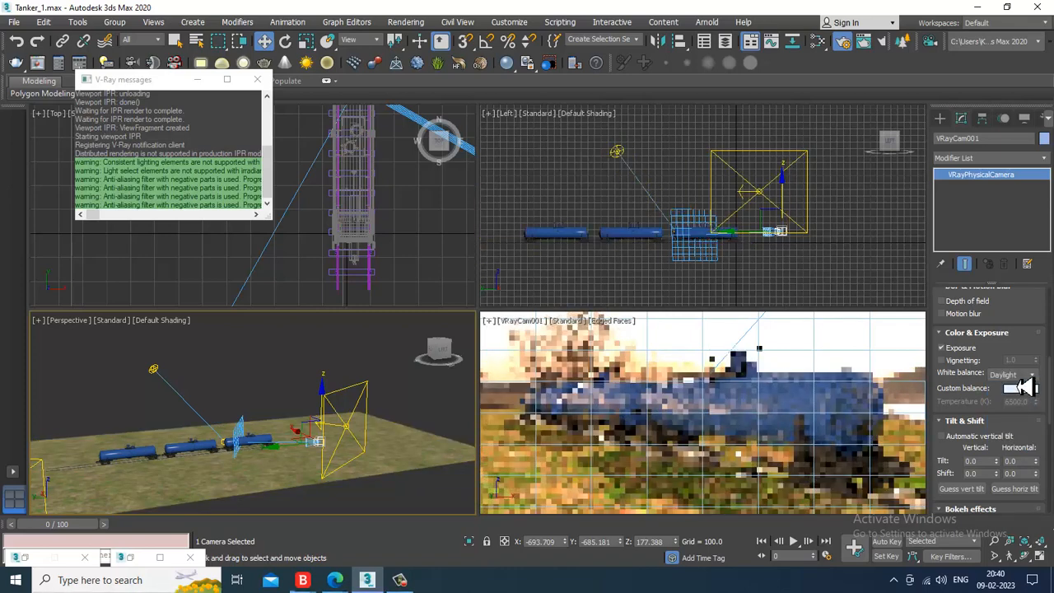
pyautogui.click(1025, 379)
pyautogui.click(1024, 411)
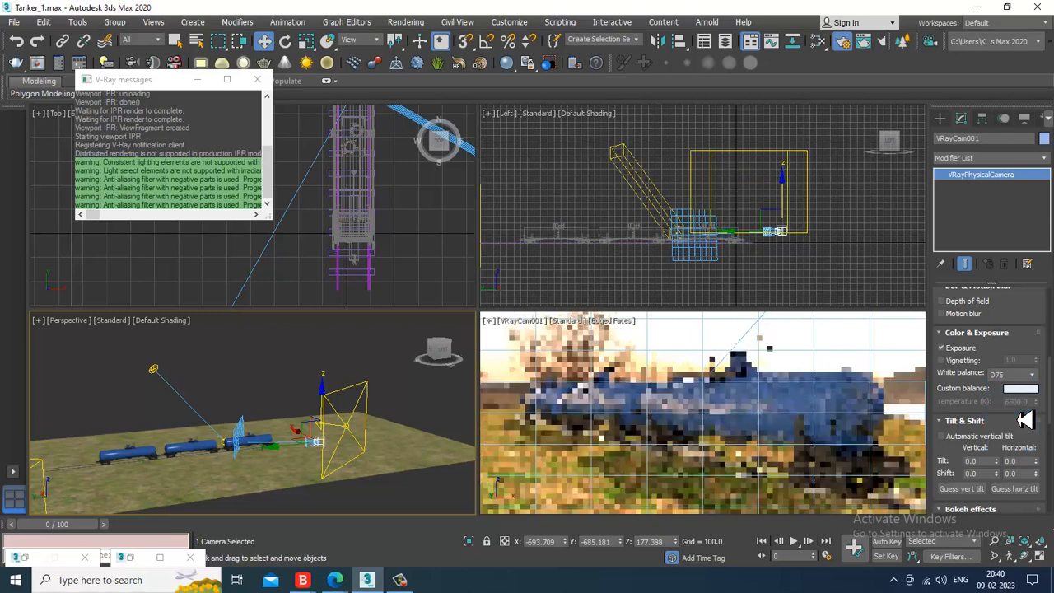
# Step: Try the D65 and D50 white balance presets on the VRayCam001 camera and save the scene
pyautogui.click(1013, 375)
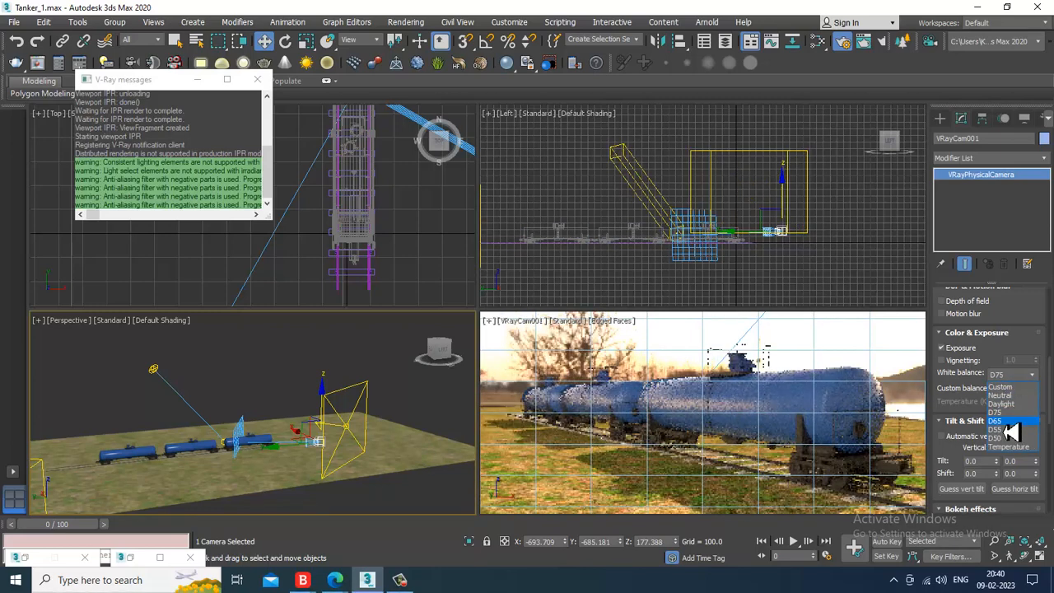
pyautogui.click(1006, 422)
pyautogui.click(1015, 375)
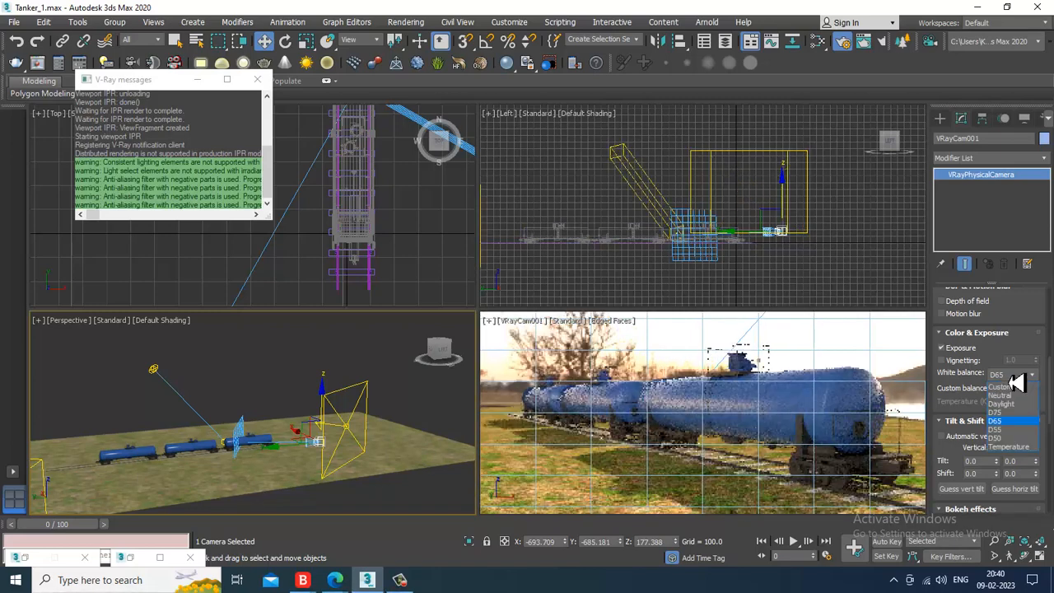
pyautogui.click(1013, 438)
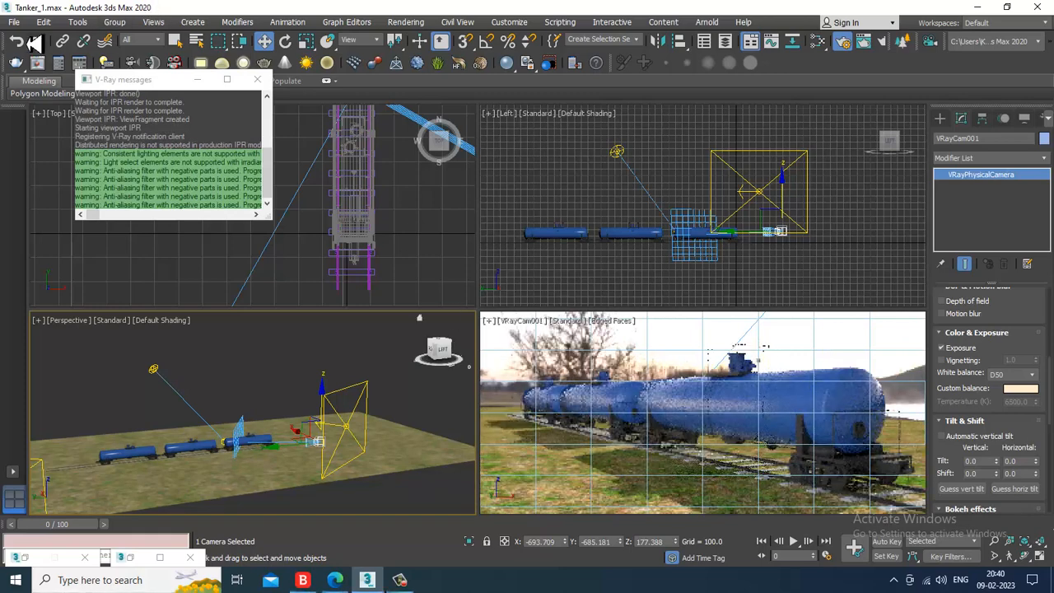
pyautogui.click(17, 23)
pyautogui.click(77, 125)
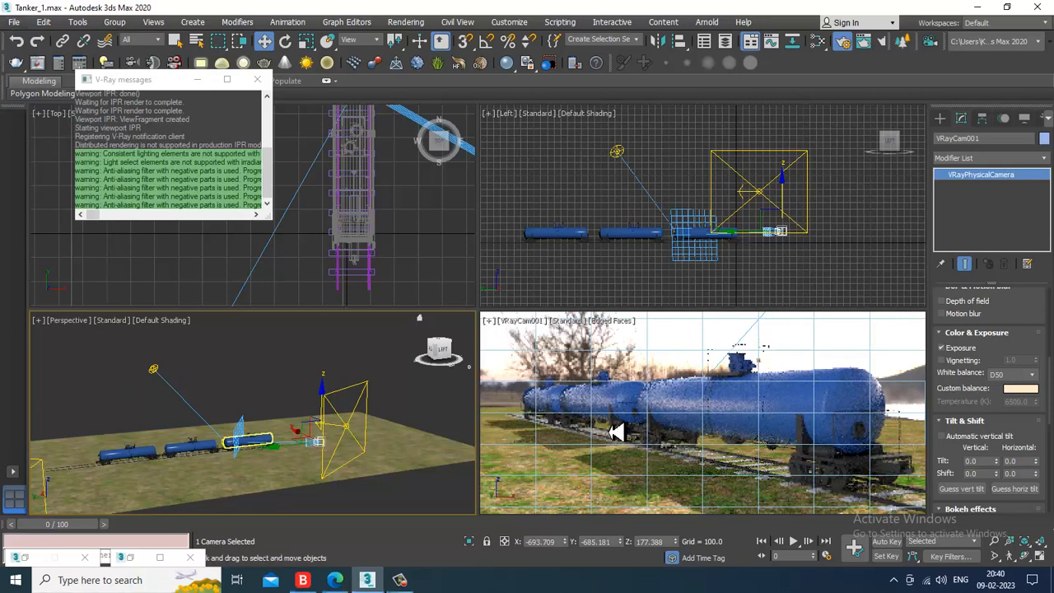
pyautogui.scroll(3, 616, 432)
# Step: Try the D55 white balance preset on the VRayCam001 camera and set it to D65
pyautogui.click(1018, 377)
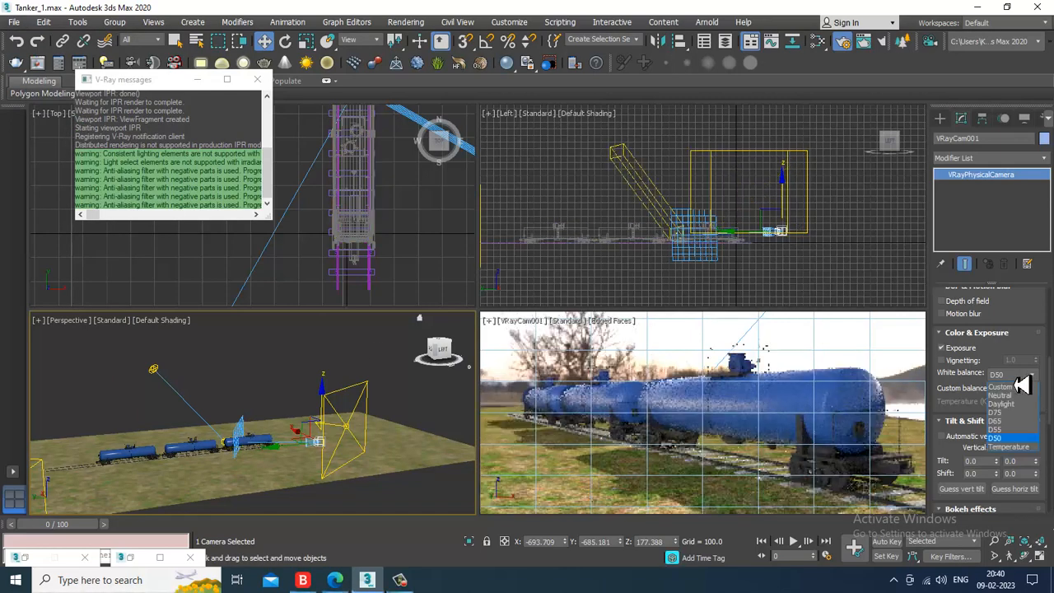
pyautogui.click(1018, 431)
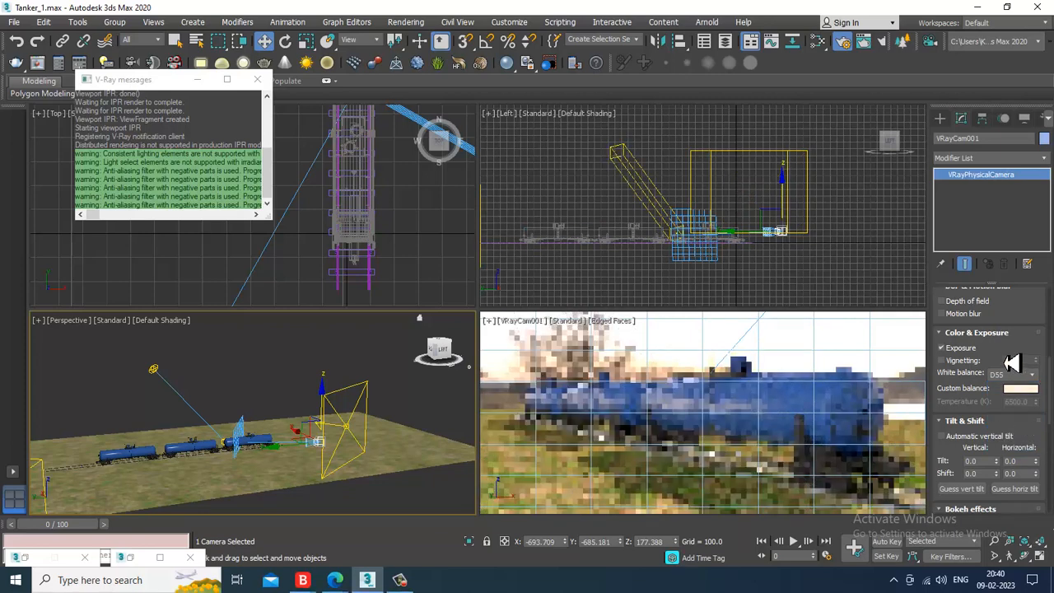
pyautogui.click(1012, 374)
pyautogui.click(1013, 422)
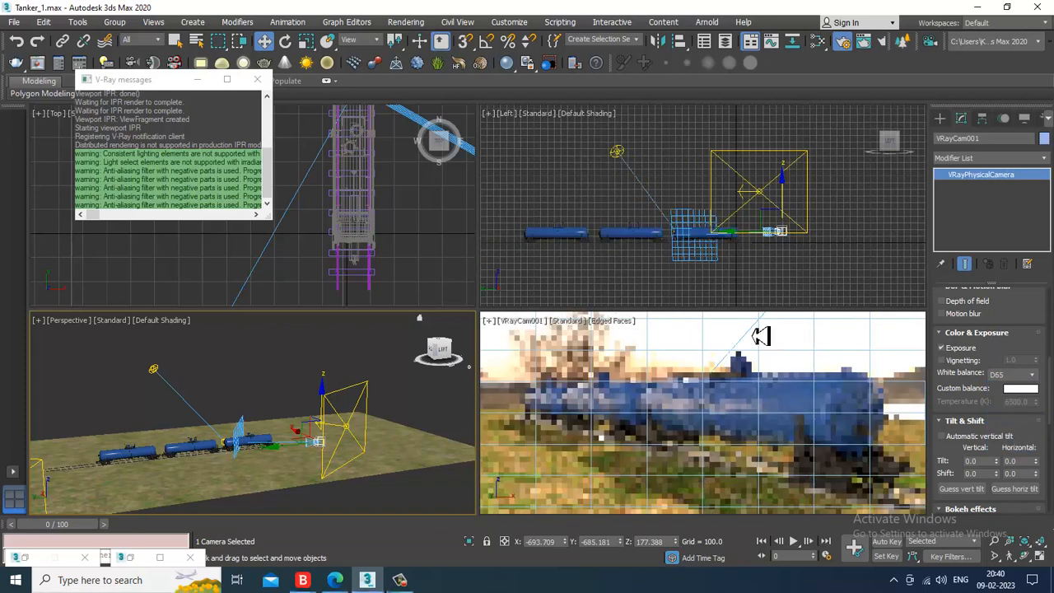
# Step: Deselect everything, render the VRayCam001 view in the V-Ray frame buffer, and close the frame buffer
pyautogui.click(589, 207)
pyautogui.click(409, 23)
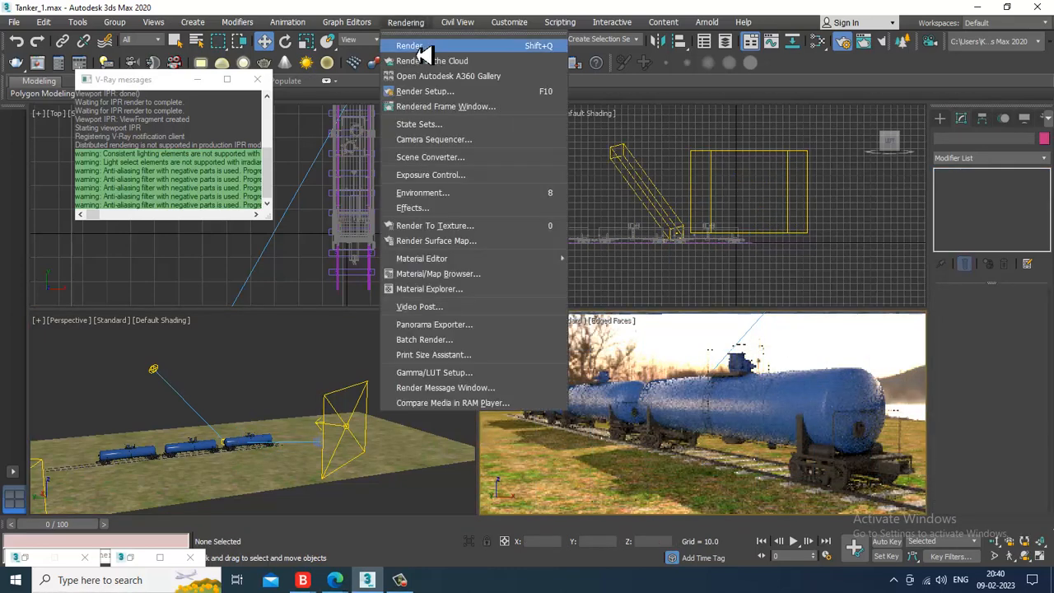
pyautogui.click(409, 46)
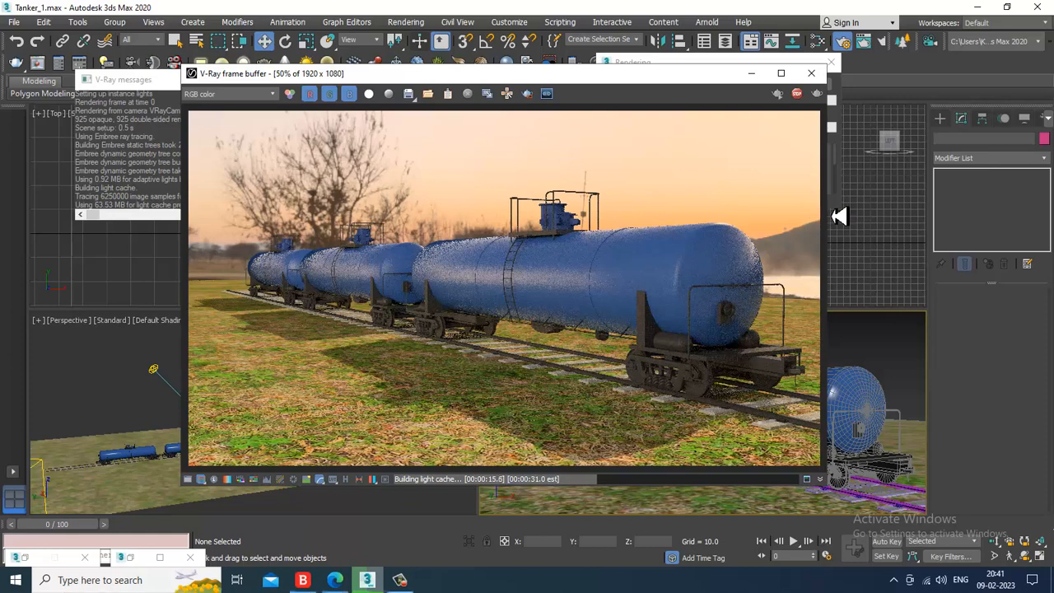
pyautogui.click(811, 73)
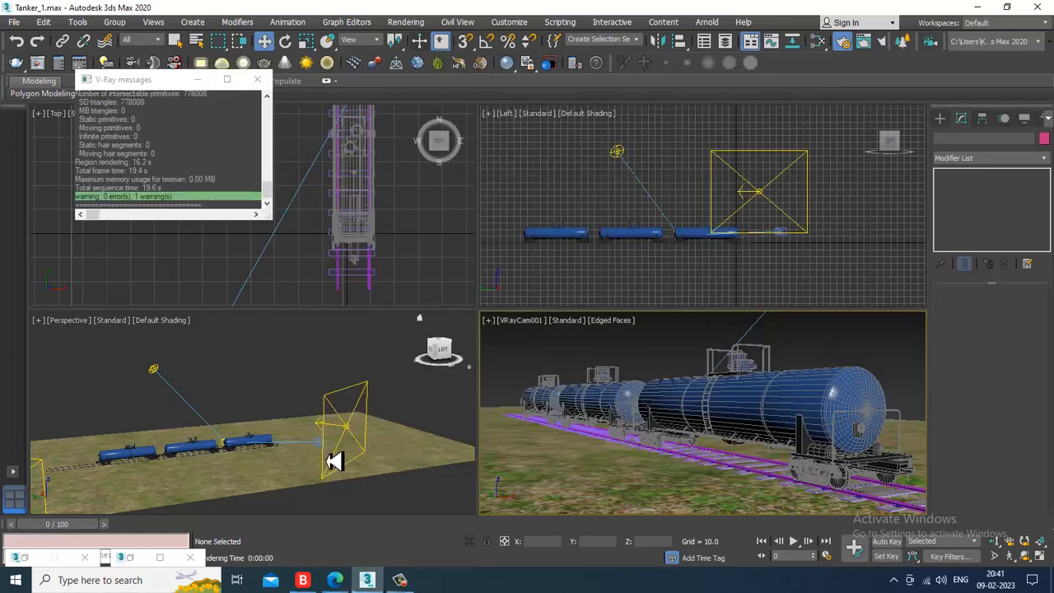
# Step: Select the plane light VRayLight002 and start V-Ray IPR in the VRayCam001 viewport
pyautogui.click(337, 448)
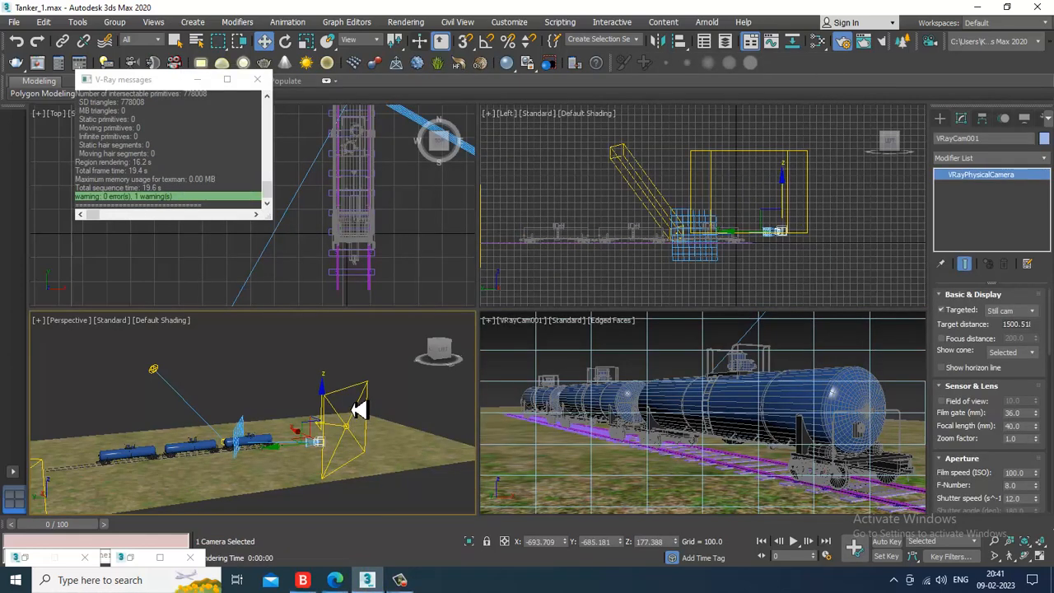
pyautogui.click(368, 396)
pyautogui.click(575, 320)
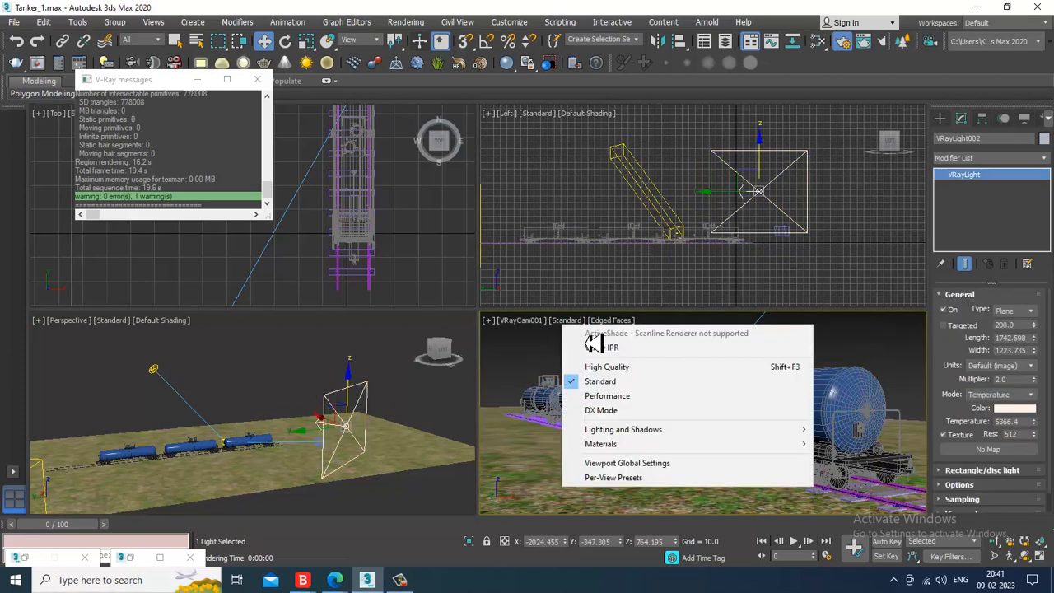
pyautogui.click(600, 346)
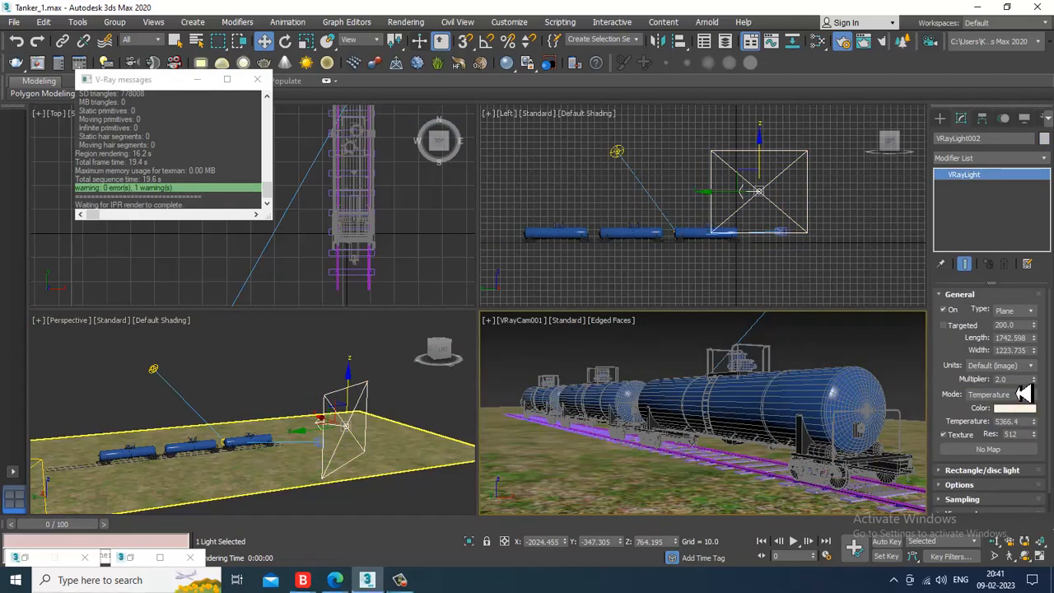
pyautogui.click(575, 327)
pyautogui.click(606, 347)
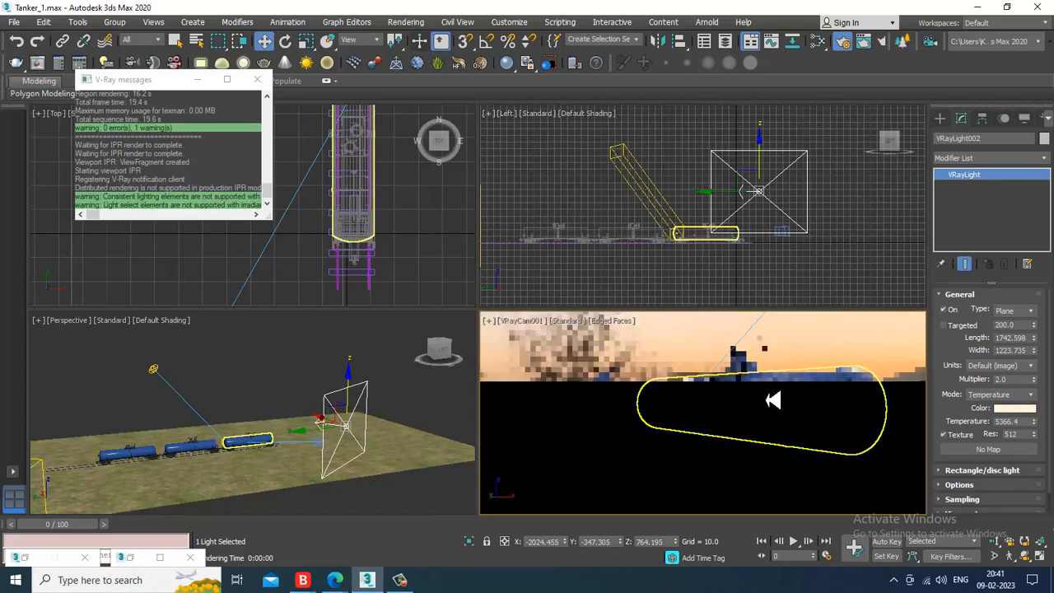
# Step: Set the multiplier of the plane light VRayLight002 to 3
pyautogui.doubleClick(1007, 379)
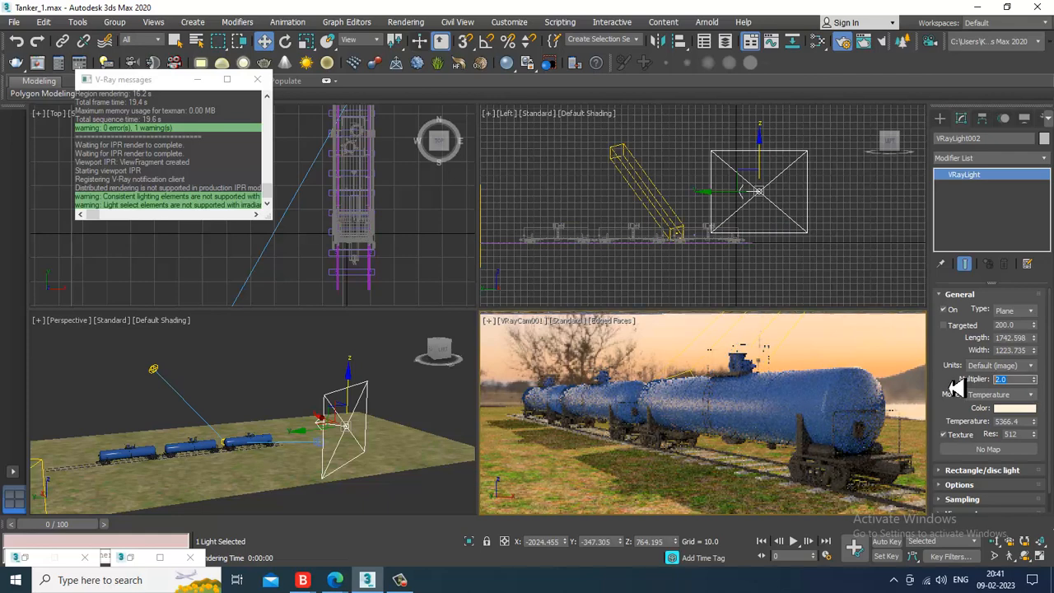
pyautogui.write('3')
pyautogui.press('Return')
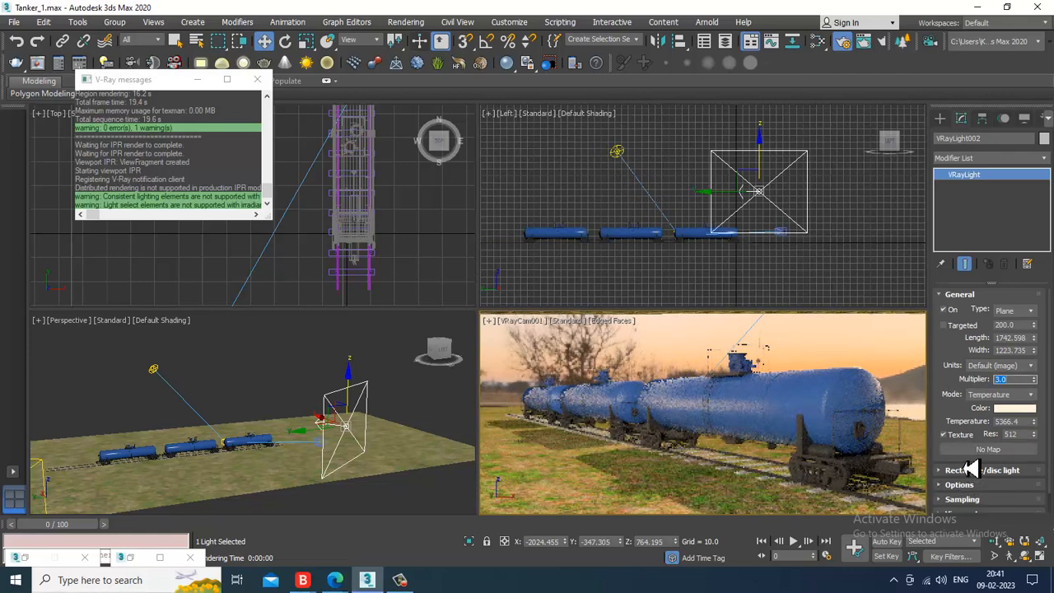
# Step: Compare the shadow and visibility options of the plane lights VRayLight002 and VRayLight003
pyautogui.scroll(-2, 955, 421)
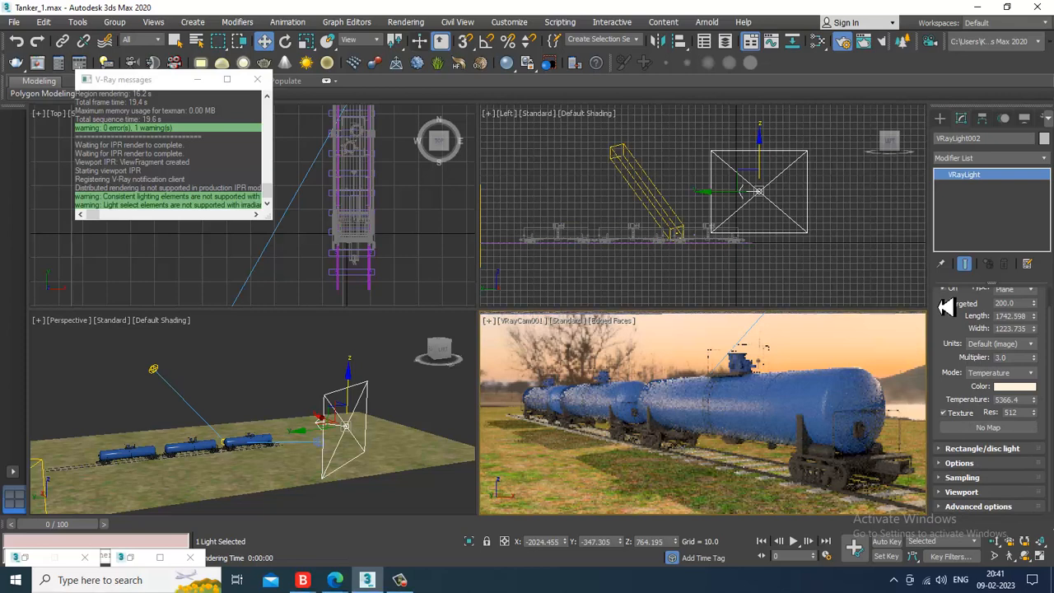
pyautogui.click(966, 466)
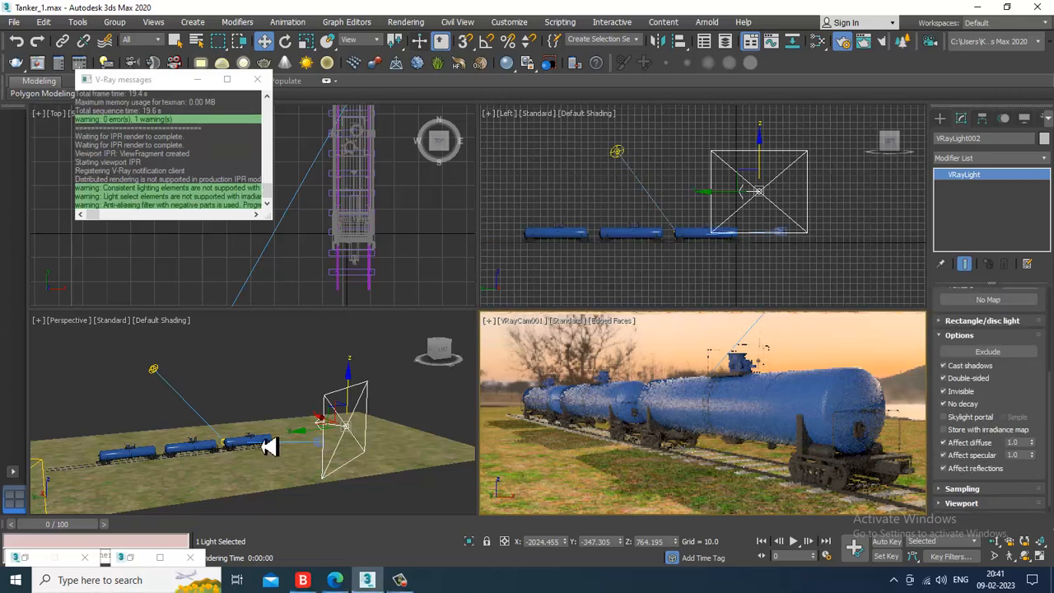
pyautogui.rightClick(50, 470)
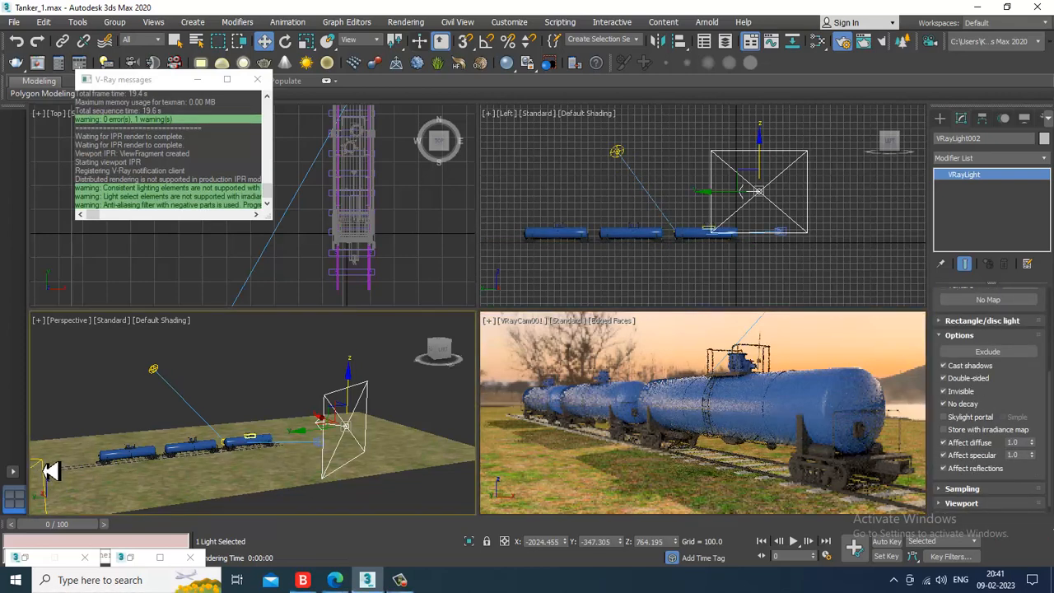
pyautogui.click(46, 470)
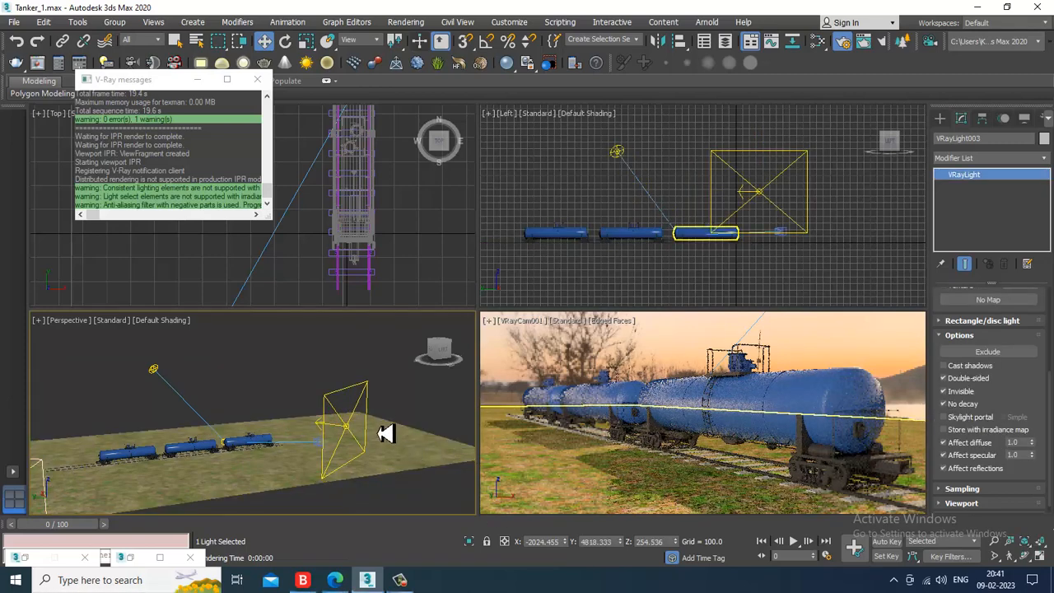
pyautogui.click(346, 426)
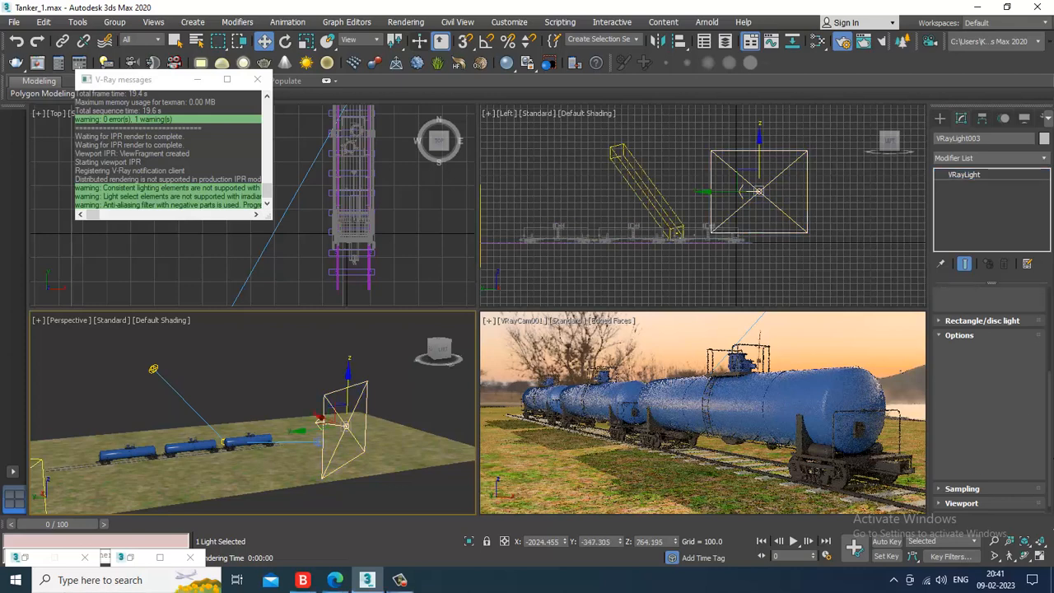
# Step: Adjust the color temperature of the plane light VRayLight002 to about 5702
pyautogui.moveTo(1019, 400); pyautogui.dragTo(1021, 517)
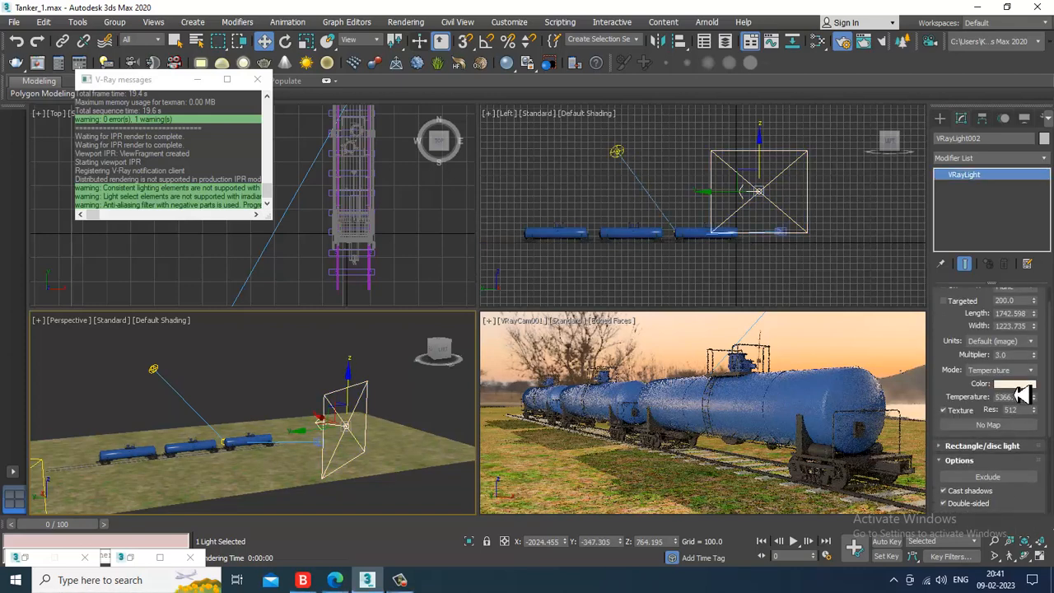
pyautogui.moveTo(1041, 409); pyautogui.dragTo(14, 392)
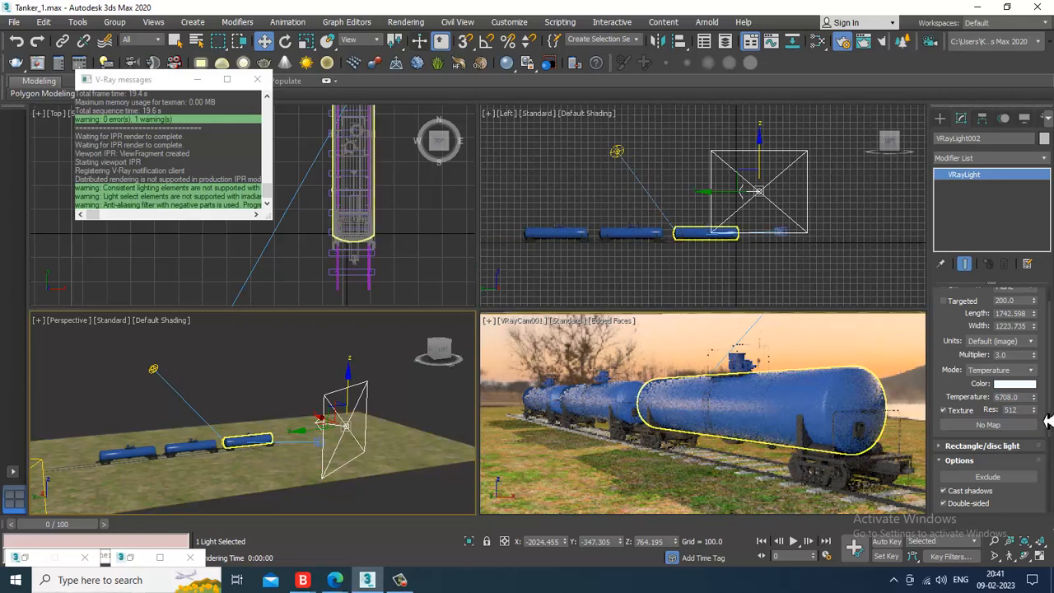
pyautogui.moveTo(1042, 409); pyautogui.dragTo(1043, 419)
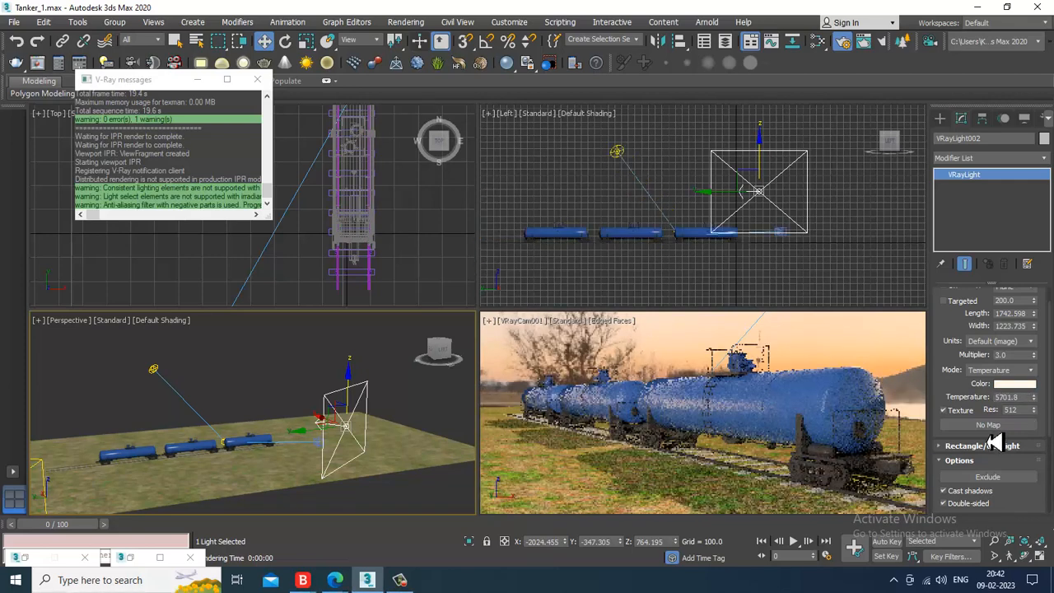
# Step: Stop IPR in the VRayCam001 viewport and walk the camera sideways to the left to reframe the tanker train
pyautogui.click(810, 366)
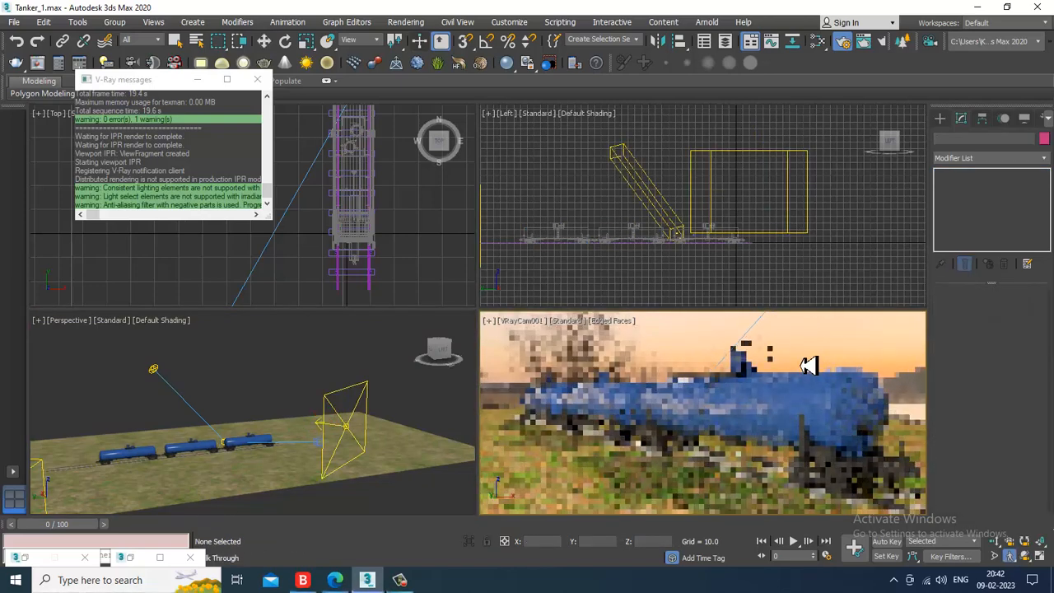
pyautogui.click(574, 320)
pyautogui.click(610, 384)
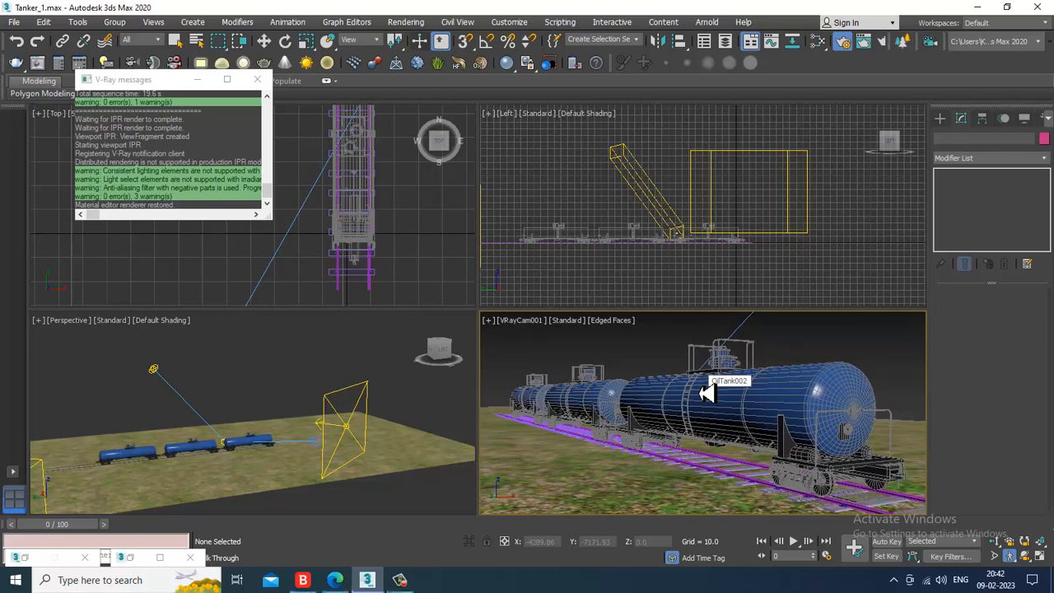
pyautogui.press('Left')
pyautogui.press('Left')
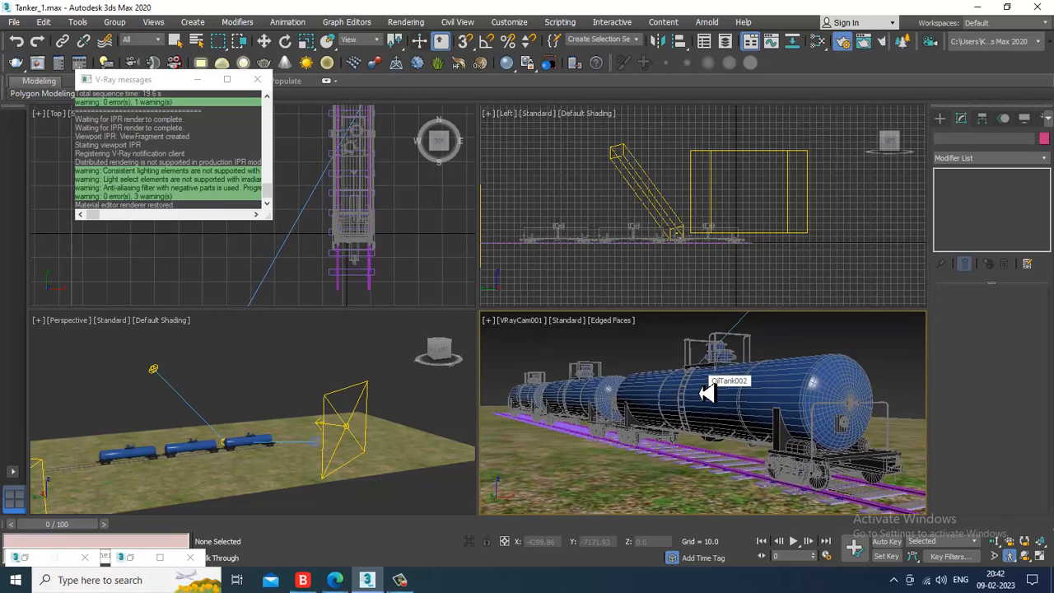
pyautogui.press('Left')
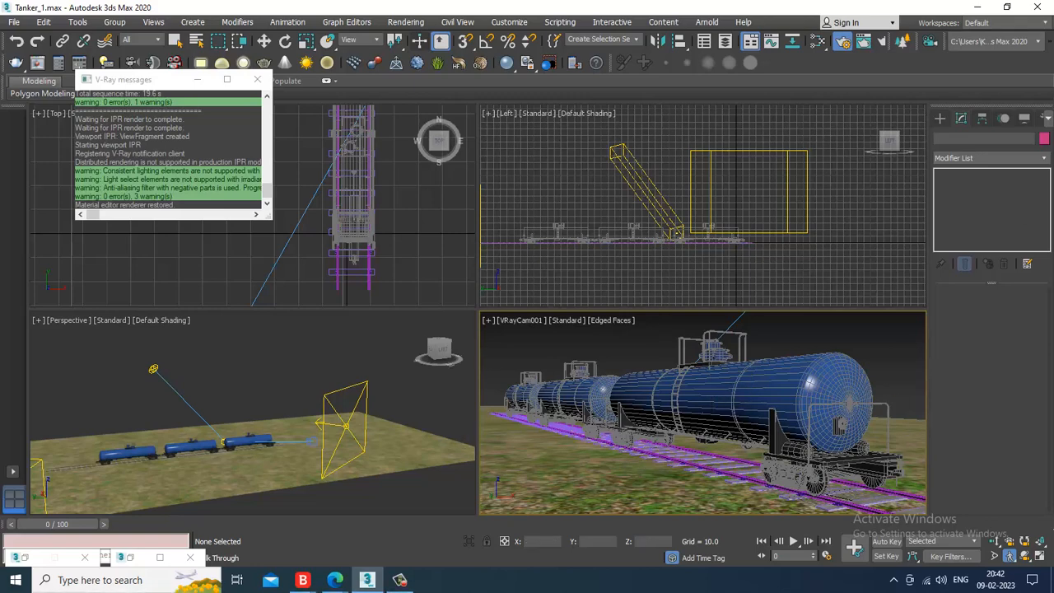
# Step: Leave the walk-through mode for the Move tool and restart V-Ray IPR in the VRayCam001 viewport
pyautogui.click(940, 119)
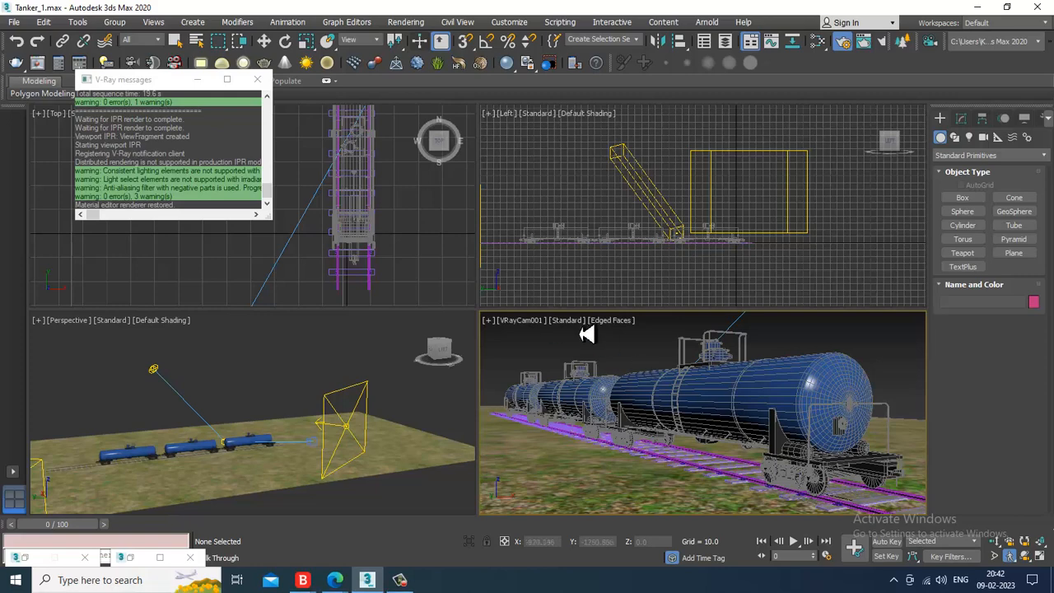
pyautogui.click(265, 43)
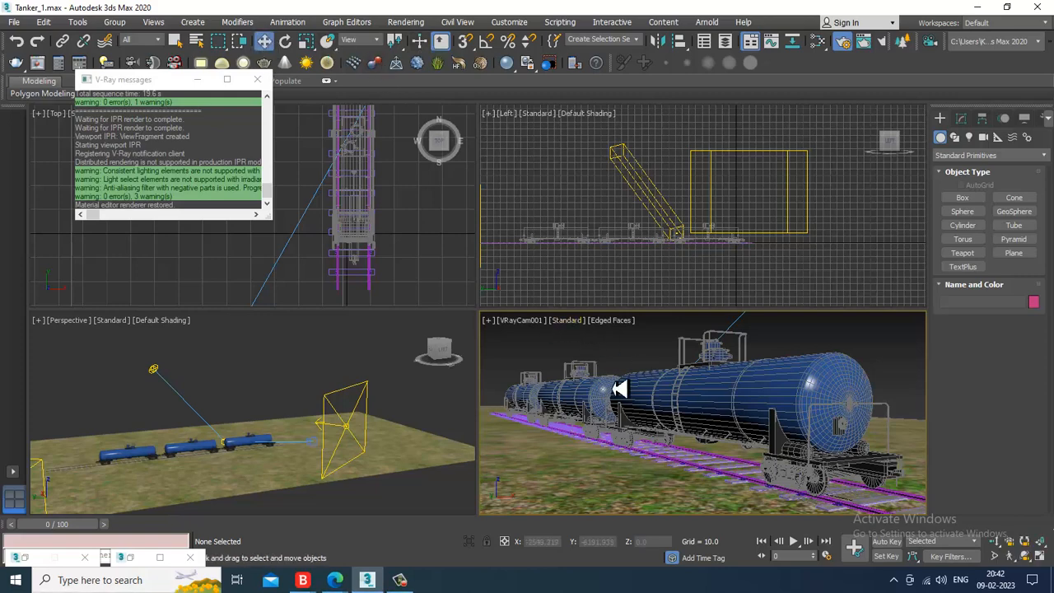
pyautogui.click(565, 320)
pyautogui.click(610, 359)
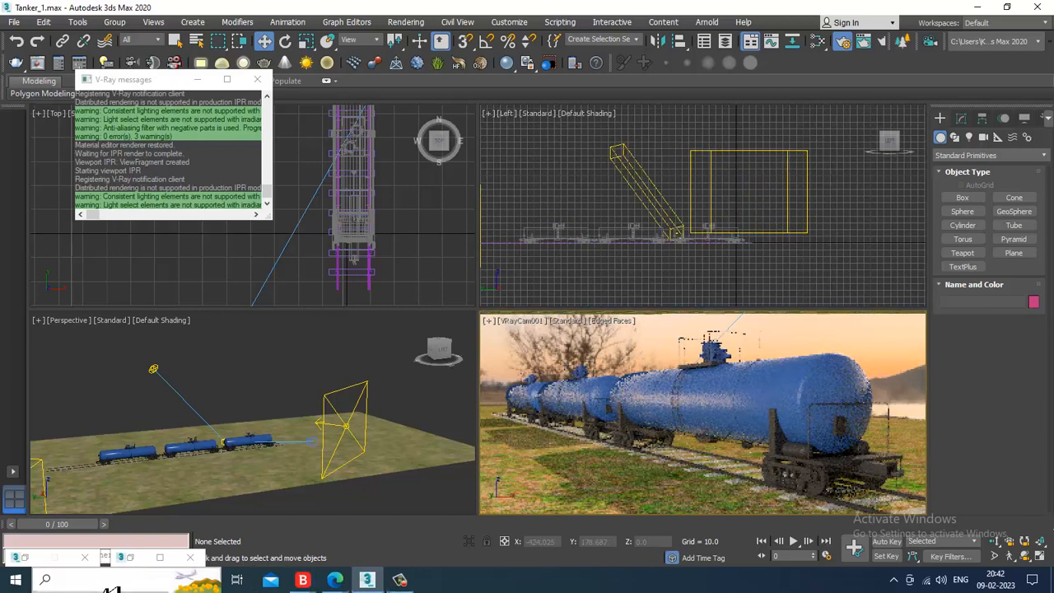
# Step: Switch to Microsoft Edge and search the web for polyhaven
pyautogui.click(112, 581)
pyautogui.write('ed')
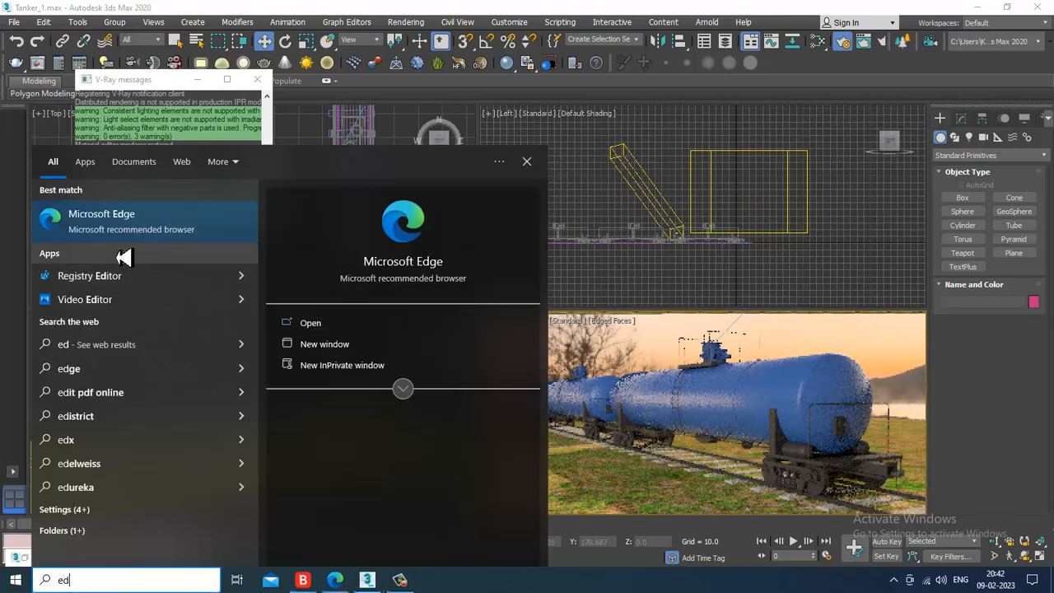
pyautogui.click(132, 237)
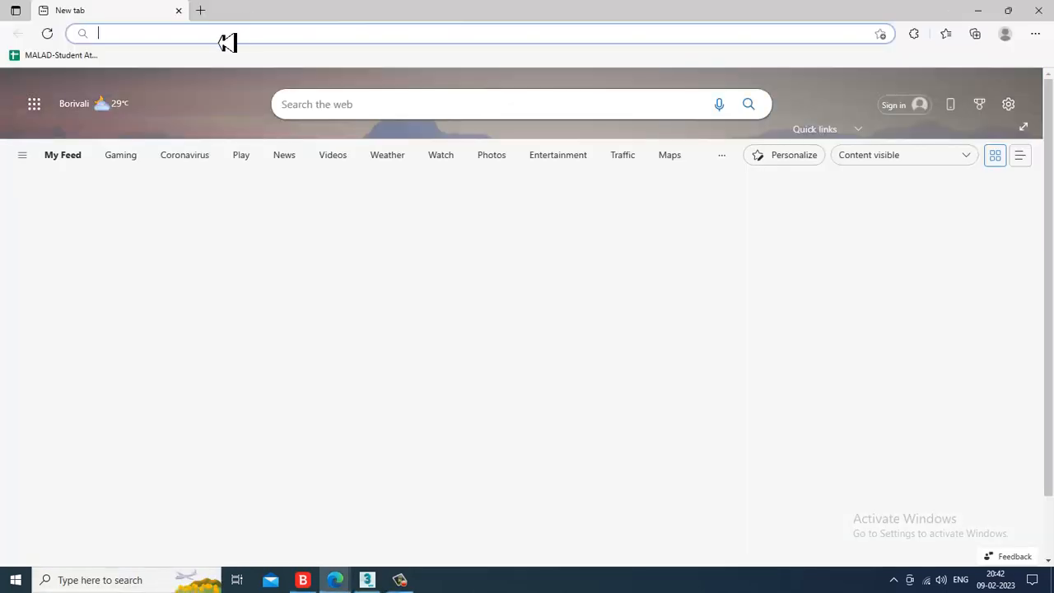
pyautogui.write('po')
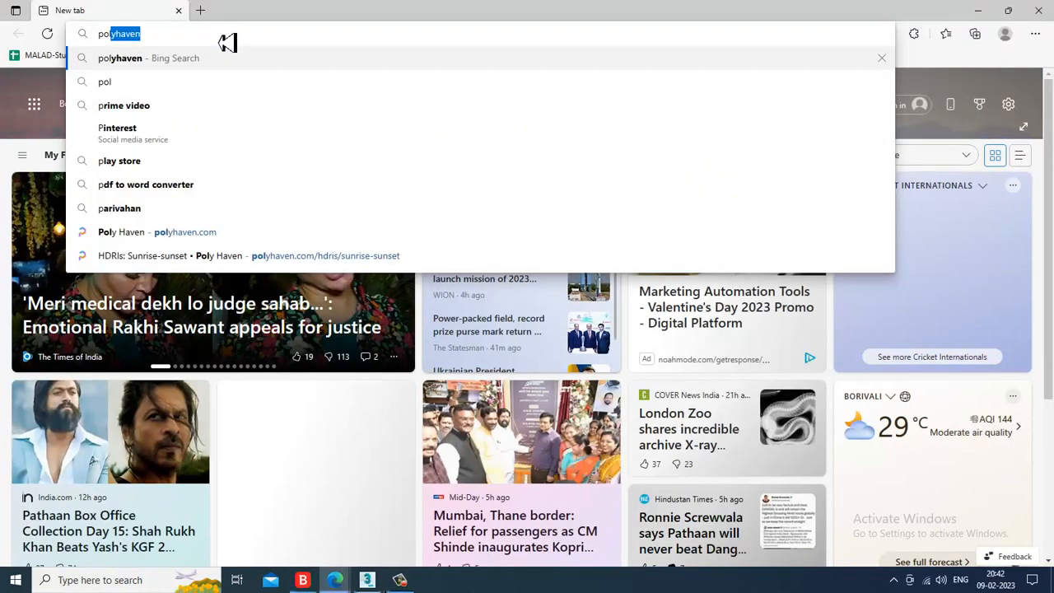
pyautogui.write('lyhaven')
pyautogui.press('Return')
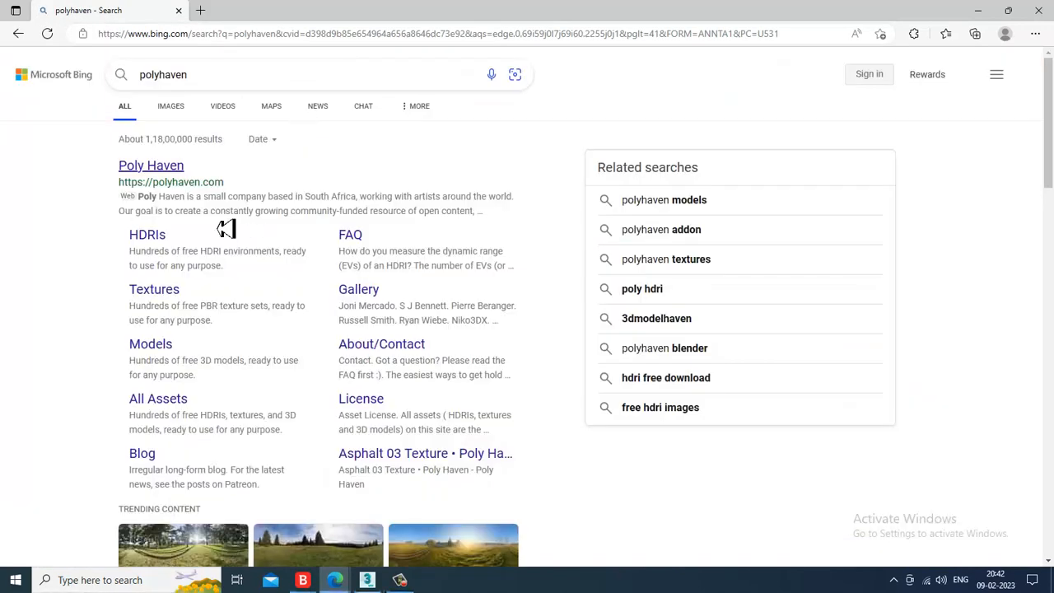
# Step: Open the Poly Haven website from the search results and browse its HDRI library
pyautogui.click(156, 175)
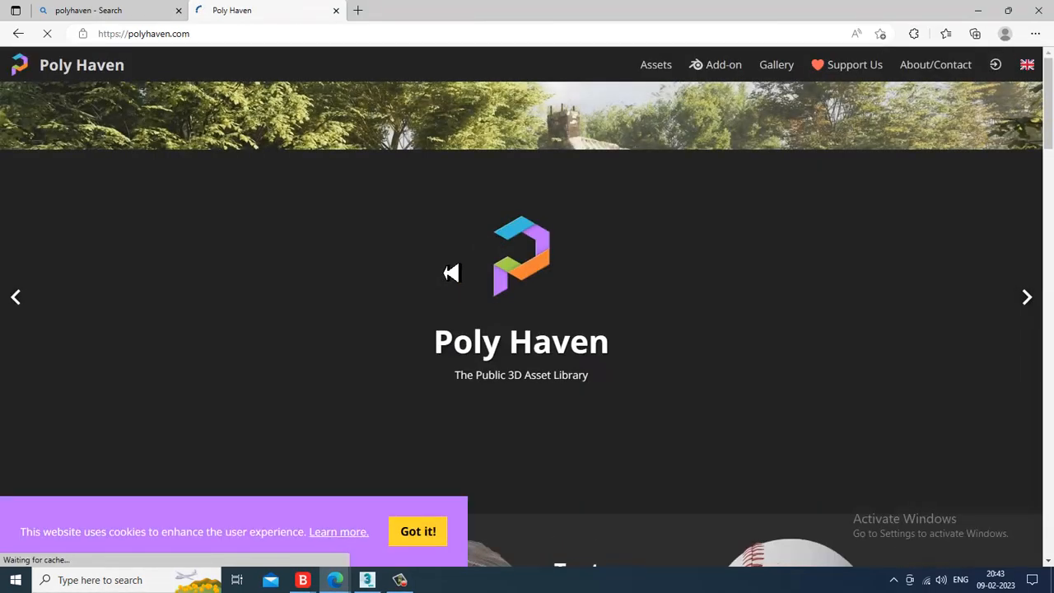
pyautogui.scroll(-4, 455, 350)
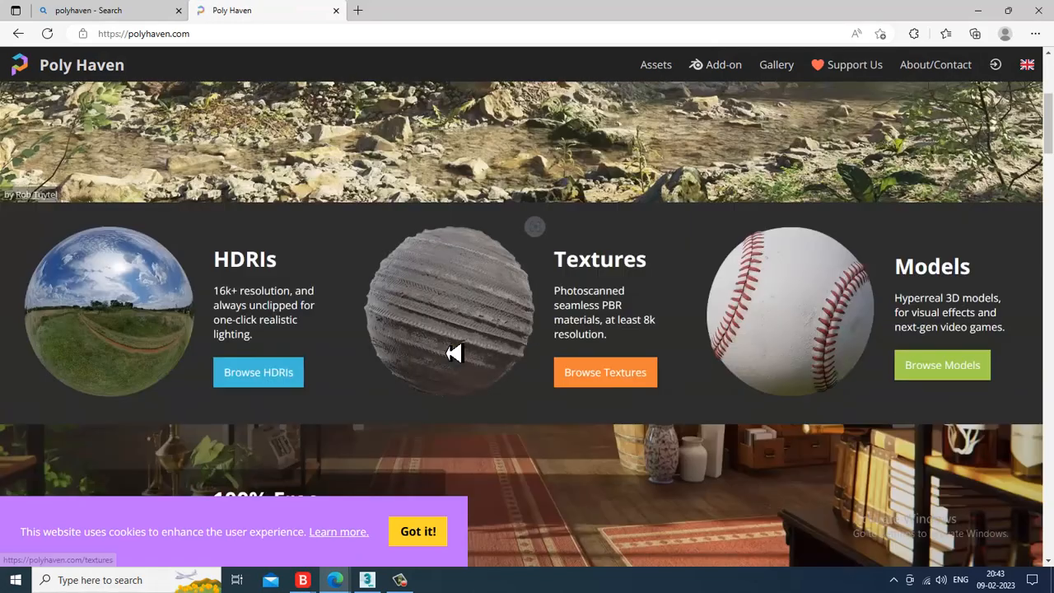
pyautogui.scroll(-1, 264, 376)
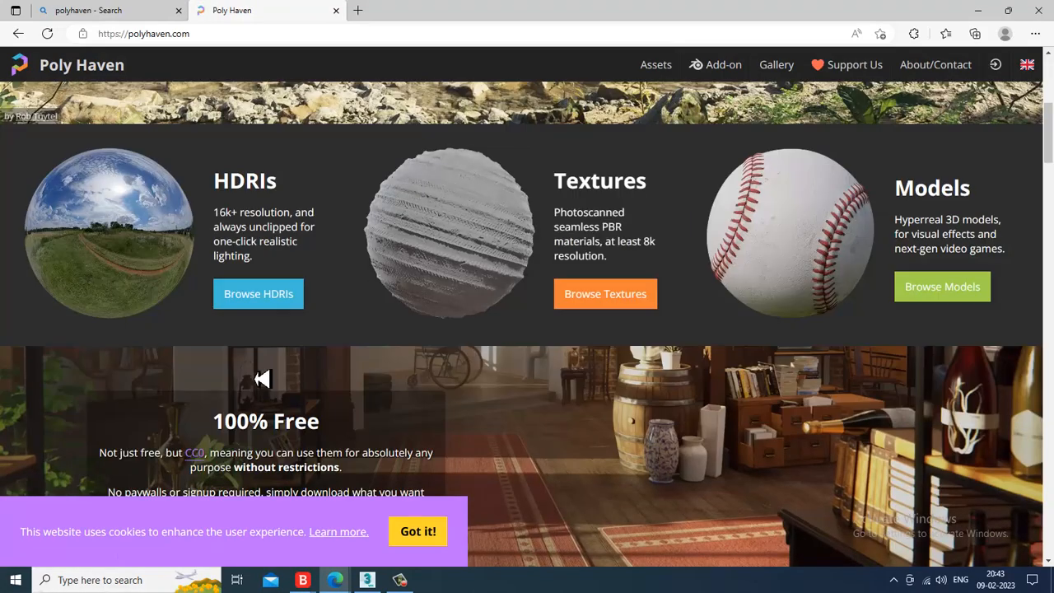
pyautogui.click(262, 297)
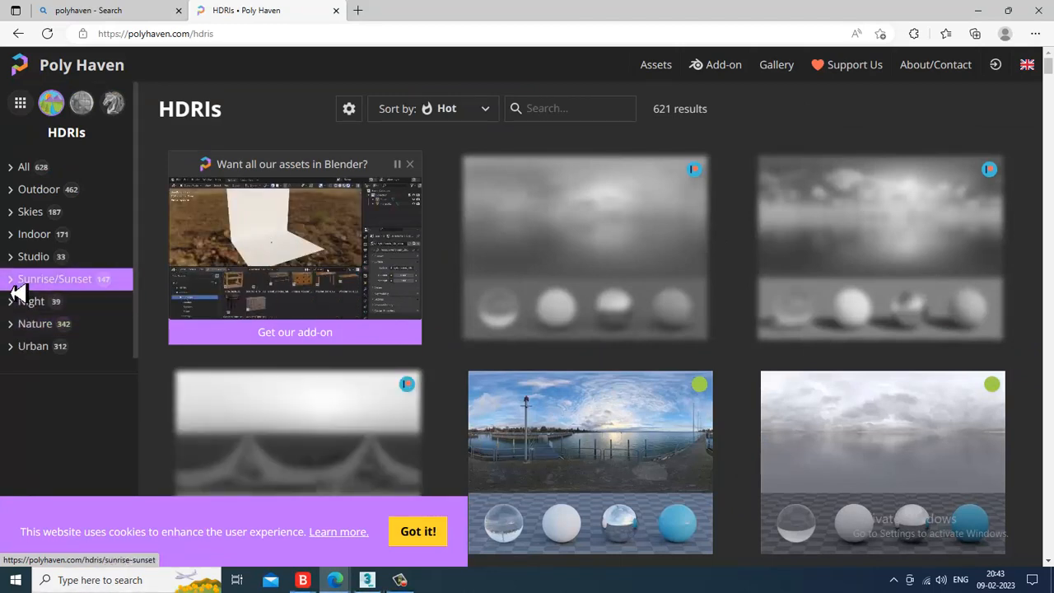
# Step: Find Industrial Sunset 02 among the Sunrise/Sunset HDRIs and start downloading it as a 4K EXR
pyautogui.click(24, 284)
pyautogui.scroll(-4, 621, 440)
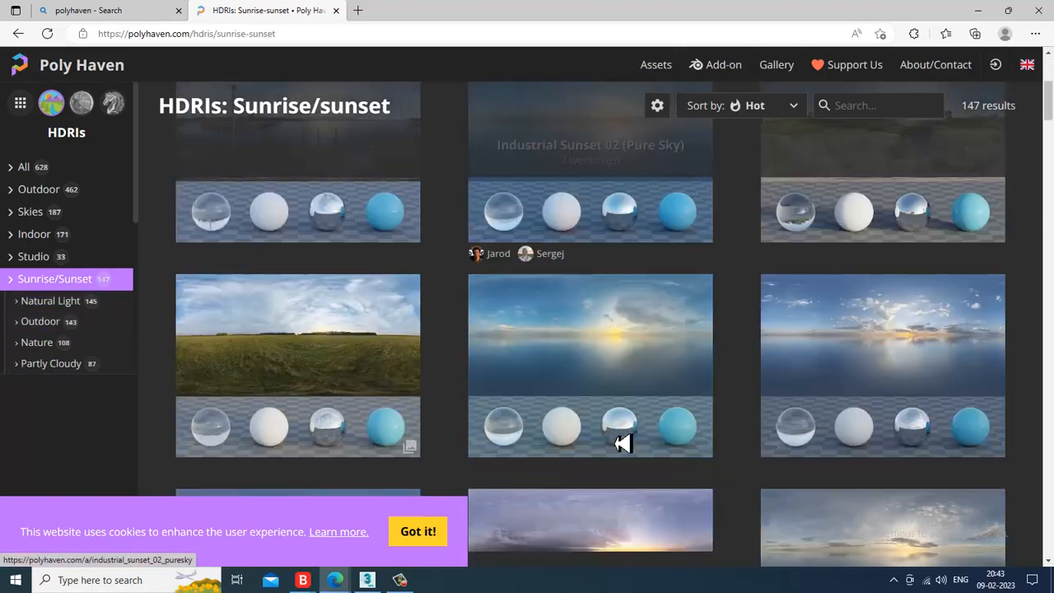
pyautogui.scroll(-5, 620, 442)
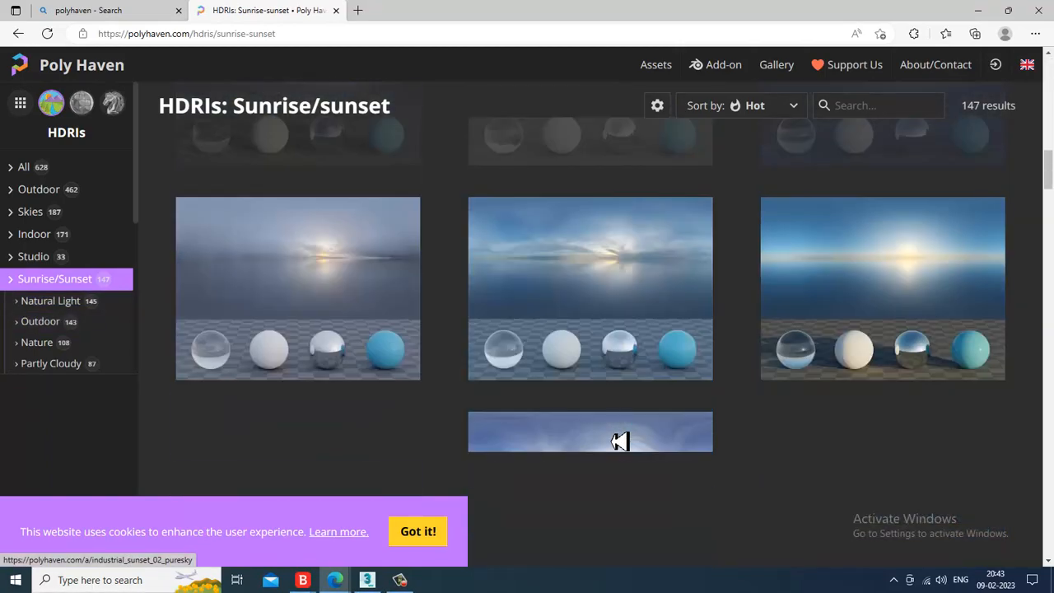
pyautogui.scroll(-4, 621, 442)
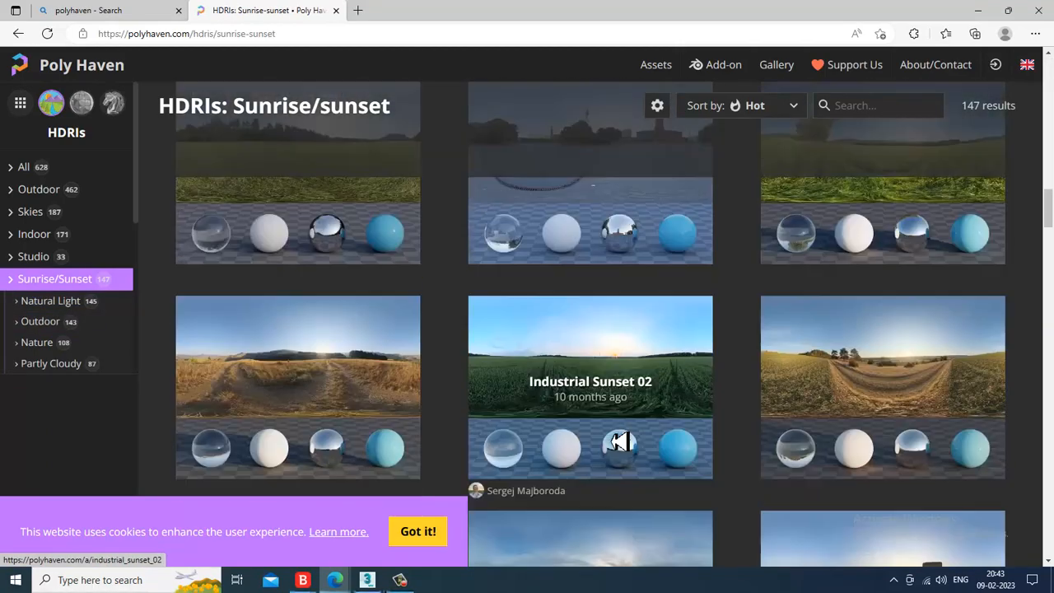
pyautogui.click(631, 348)
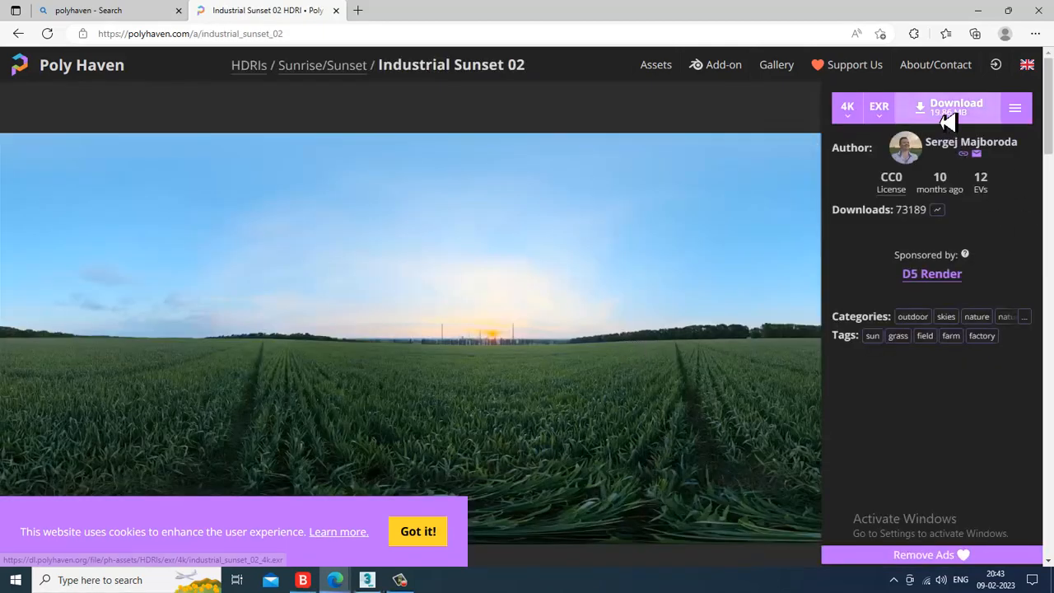
pyautogui.click(948, 120)
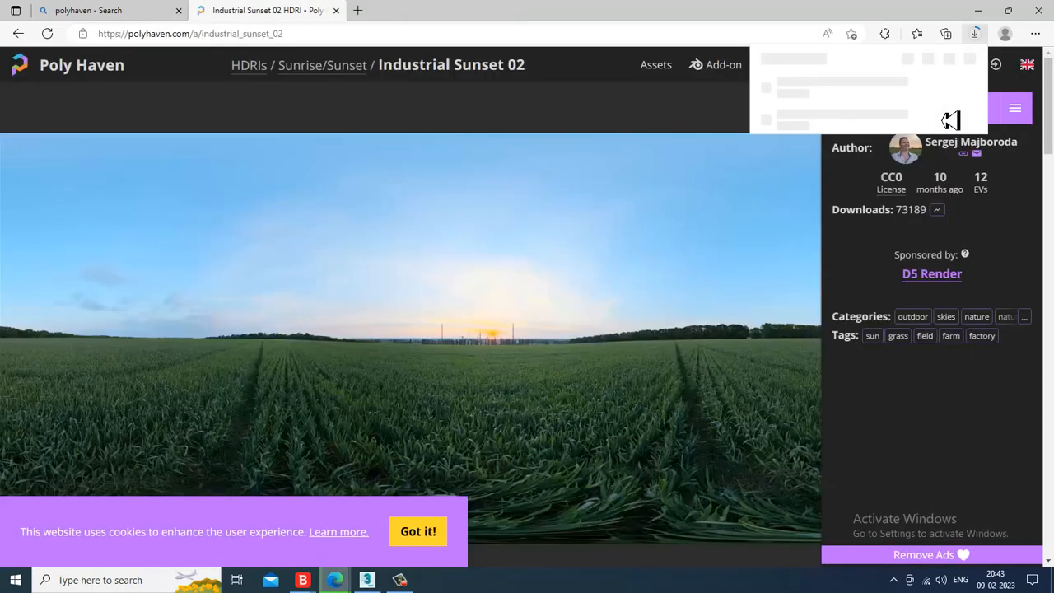
# Step: Switch to 3ds Max and save the scene as Tanker_2 in the Rail Oil Tanker folder
pyautogui.click(978, 9)
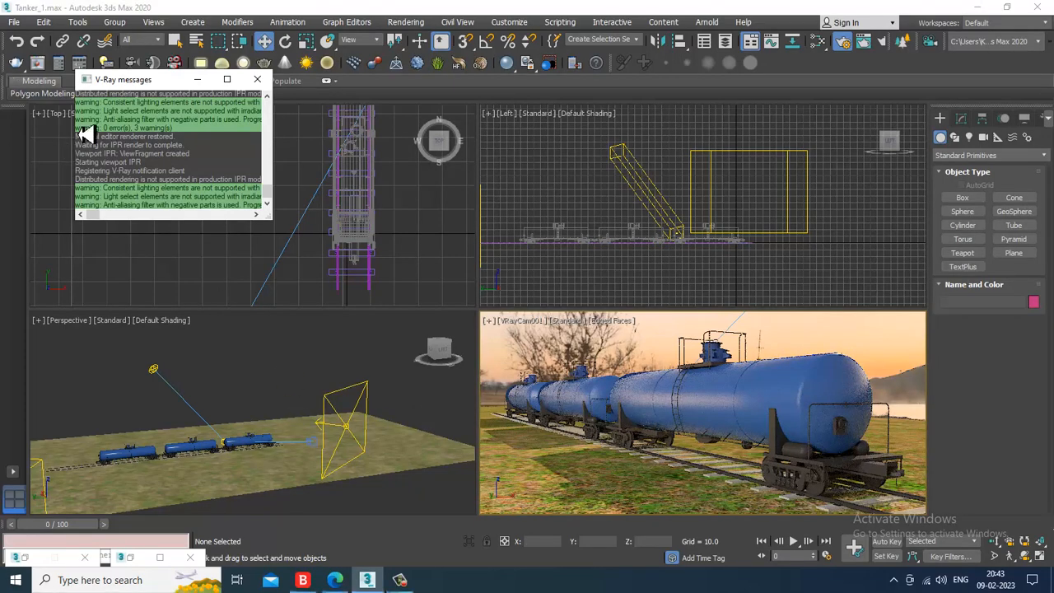
pyautogui.click(14, 22)
pyautogui.click(26, 123)
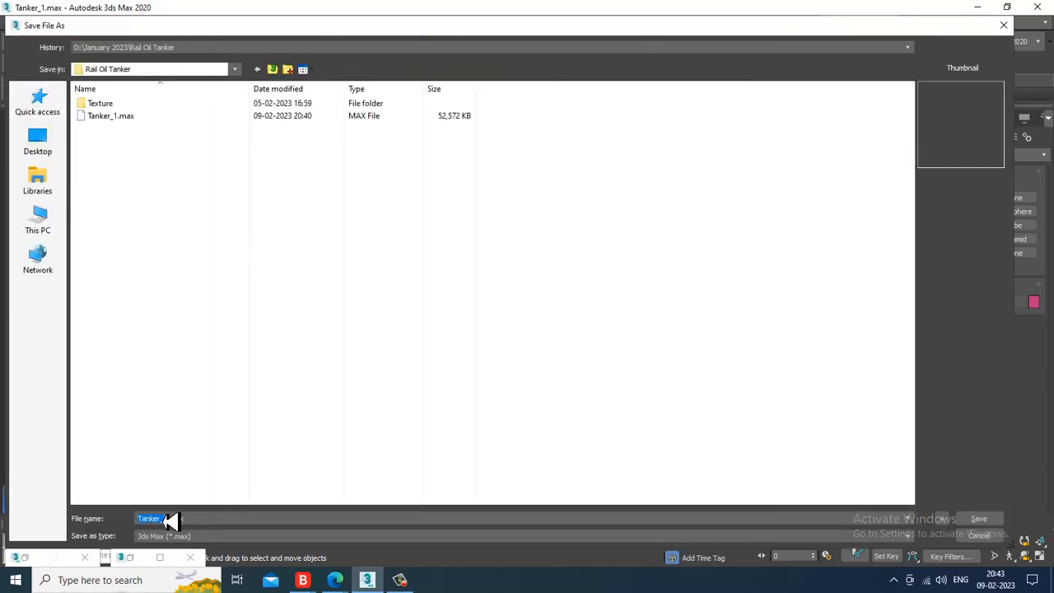
pyautogui.click(222, 521)
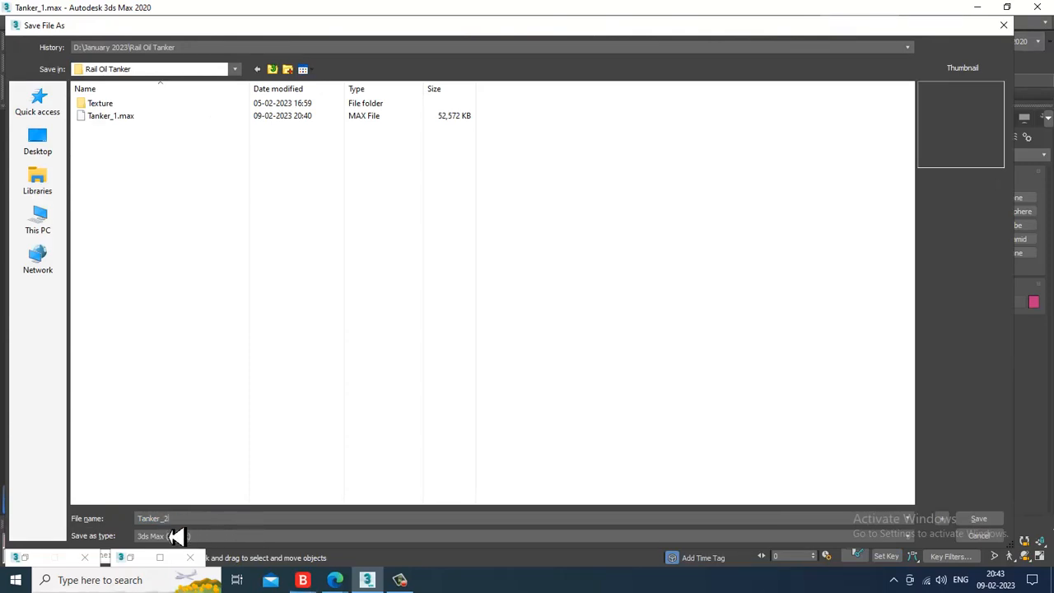
pyautogui.press('Return')
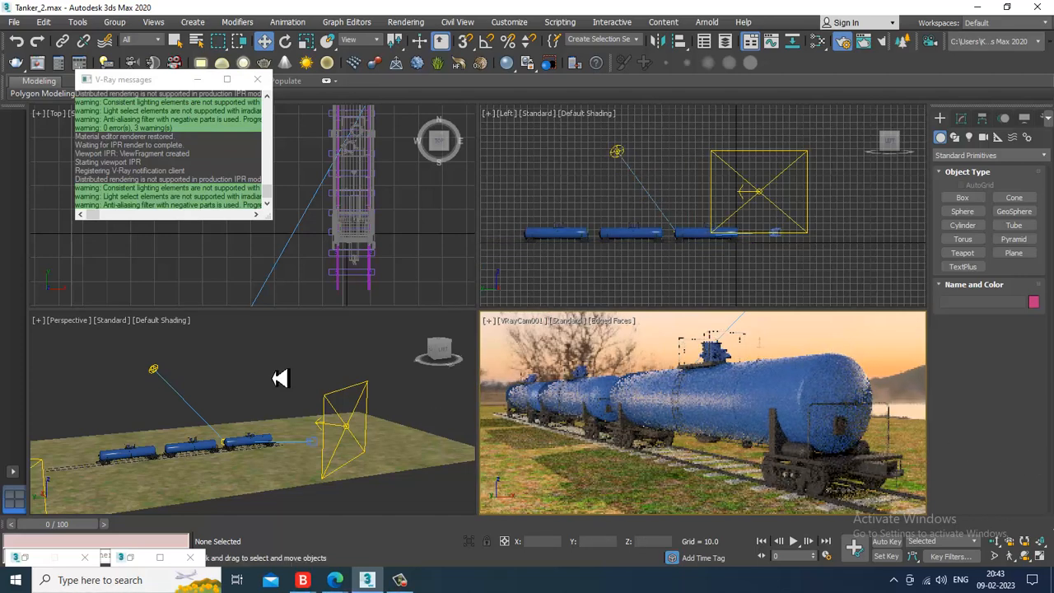
# Step: Switch to the Compact Material Editor and browse the Downloads folder for a new bitmap for the VRayHDRI Map #4
pyautogui.press('m')
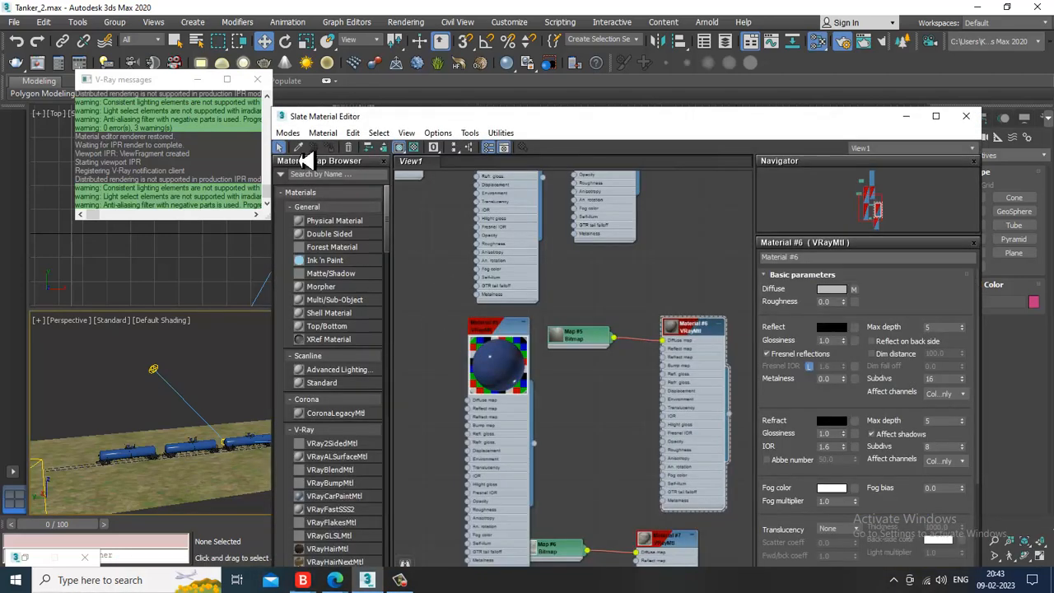
pyautogui.click(288, 132)
pyautogui.click(296, 153)
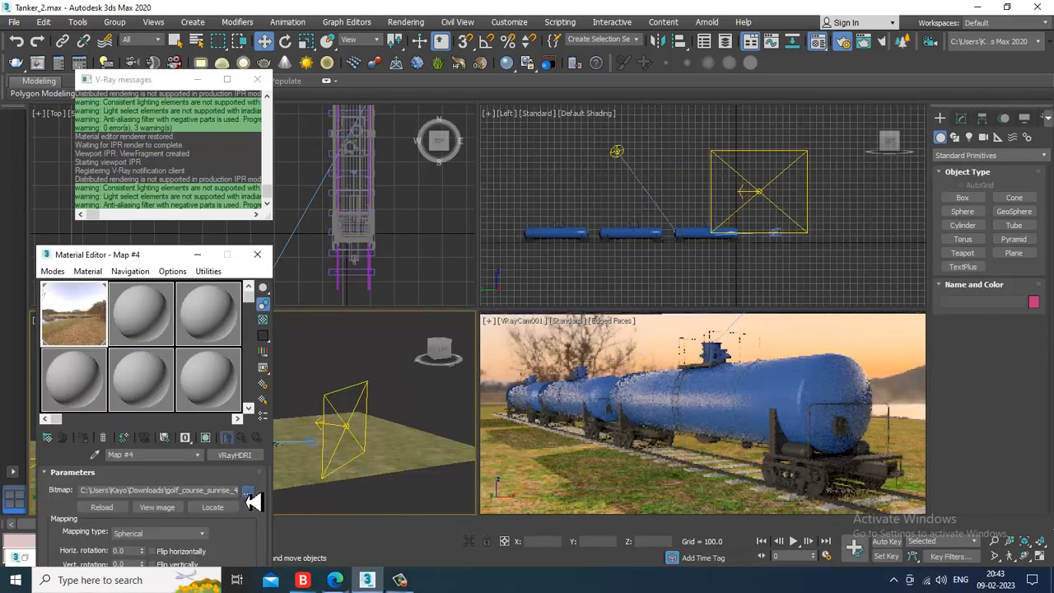
pyautogui.click(247, 491)
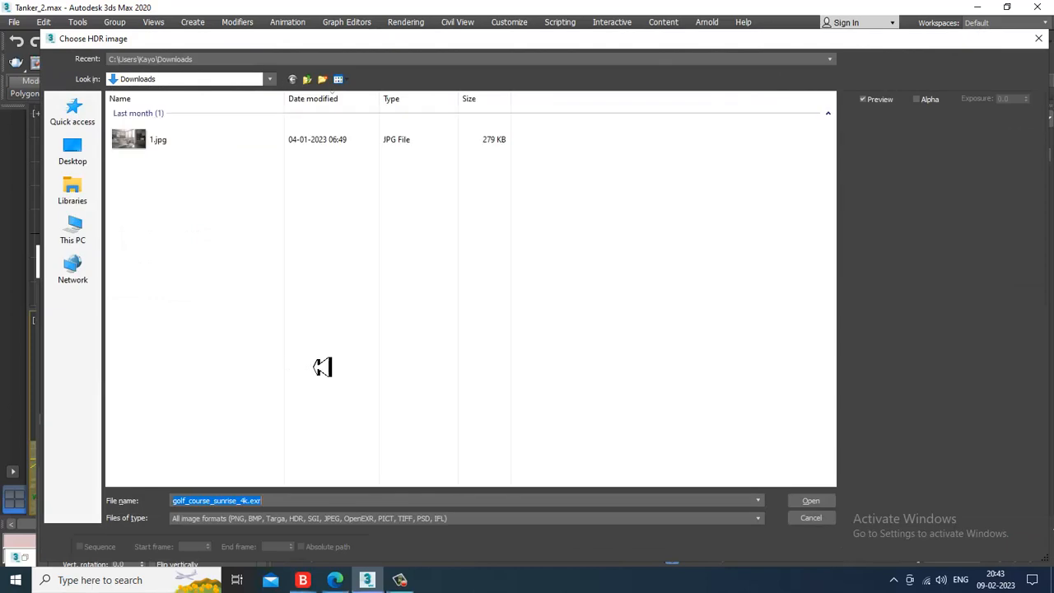
pyautogui.click(72, 231)
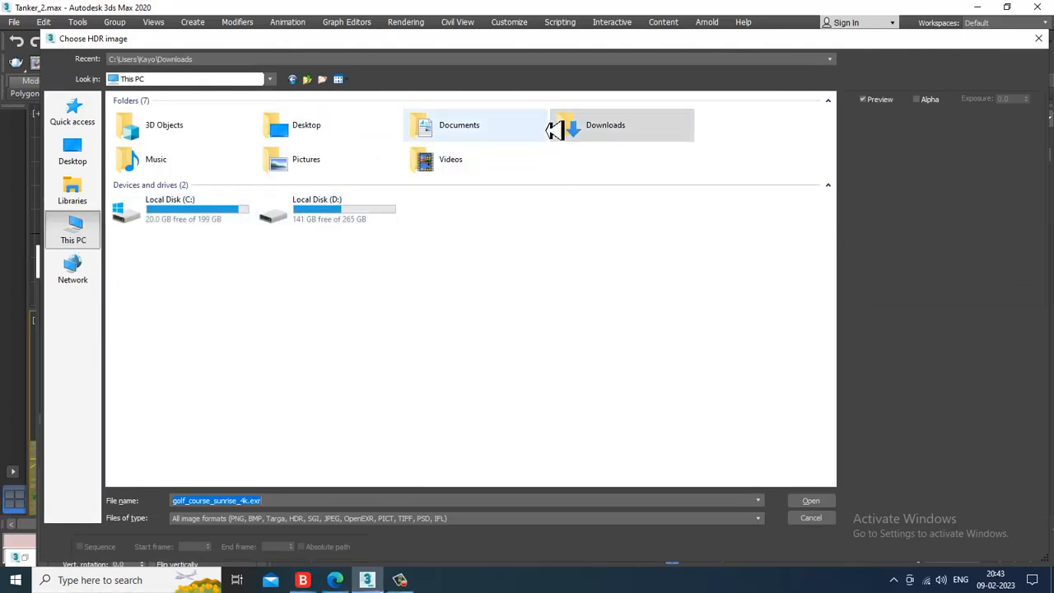
pyautogui.doubleClick(598, 130)
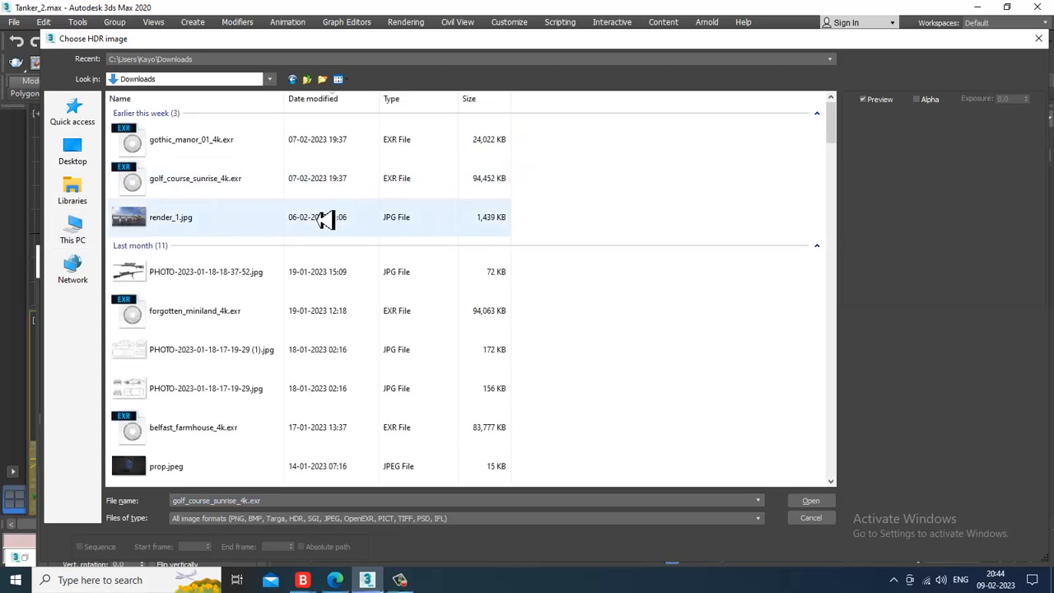
pyautogui.click(307, 157)
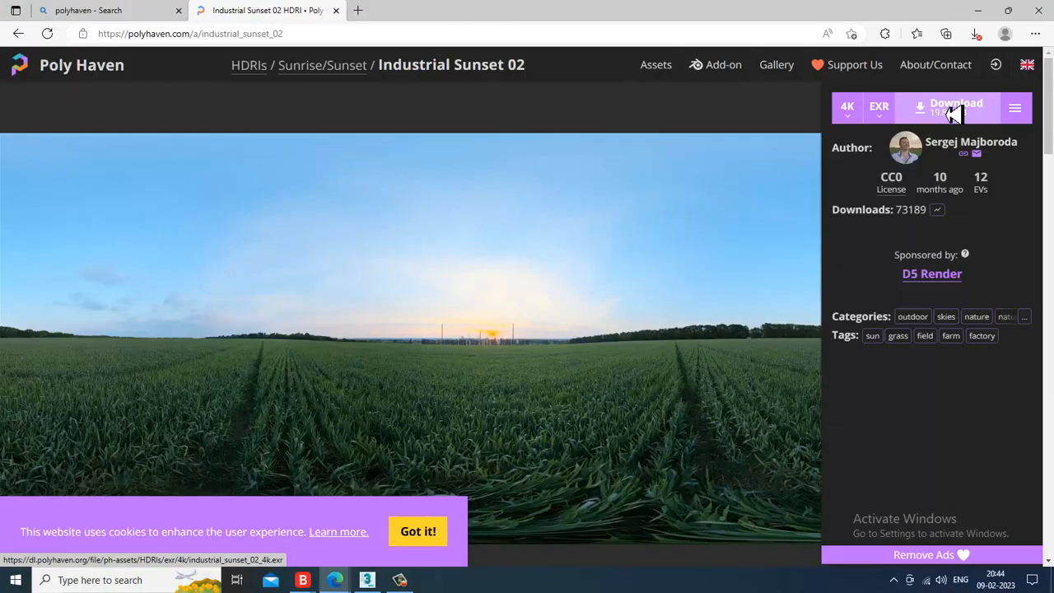
# Step: Download the Industrial Sunset 02 HDRI again as a 4K EXR in Microsoft Edge
pyautogui.click(954, 114)
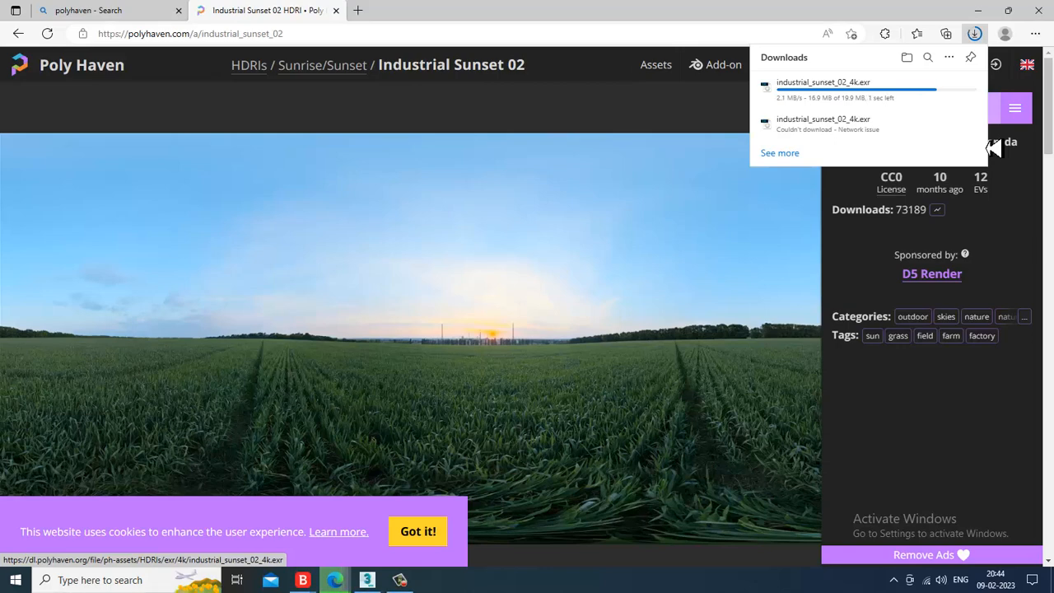
pyautogui.click(400, 582)
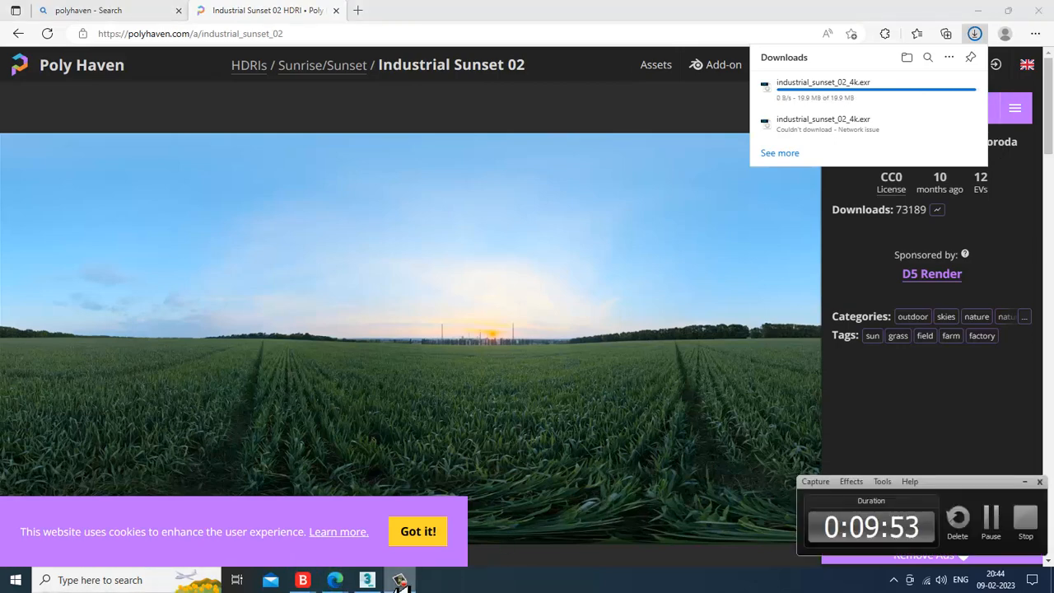
pyautogui.click(401, 584)
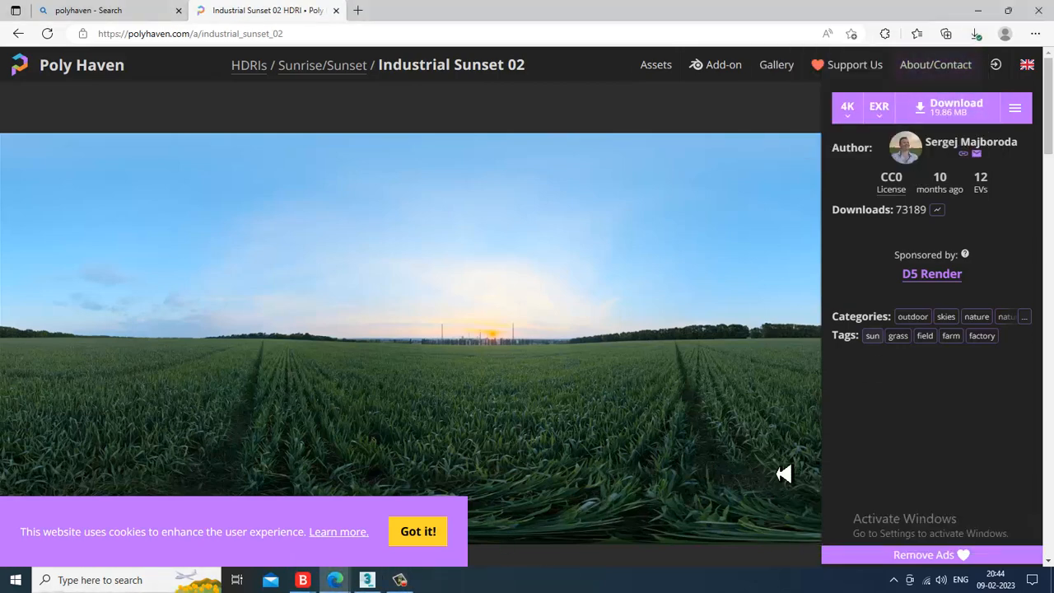
# Step: Return to 3ds Max and load industrial_sunset_02_4k.exr as the bitmap of the VRayHDRI Map #4
pyautogui.click(372, 583)
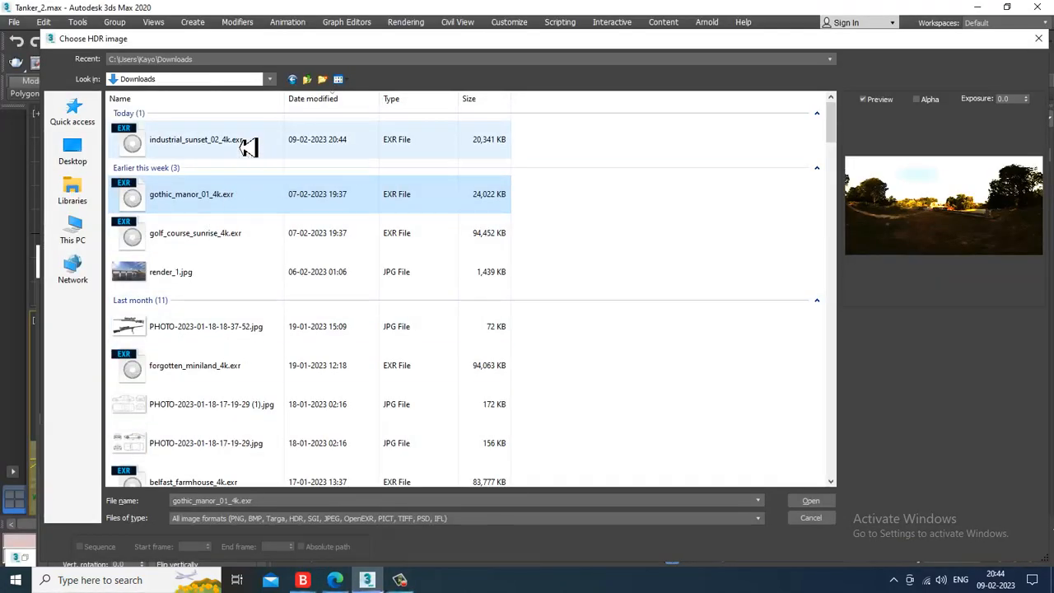
pyautogui.doubleClick(345, 149)
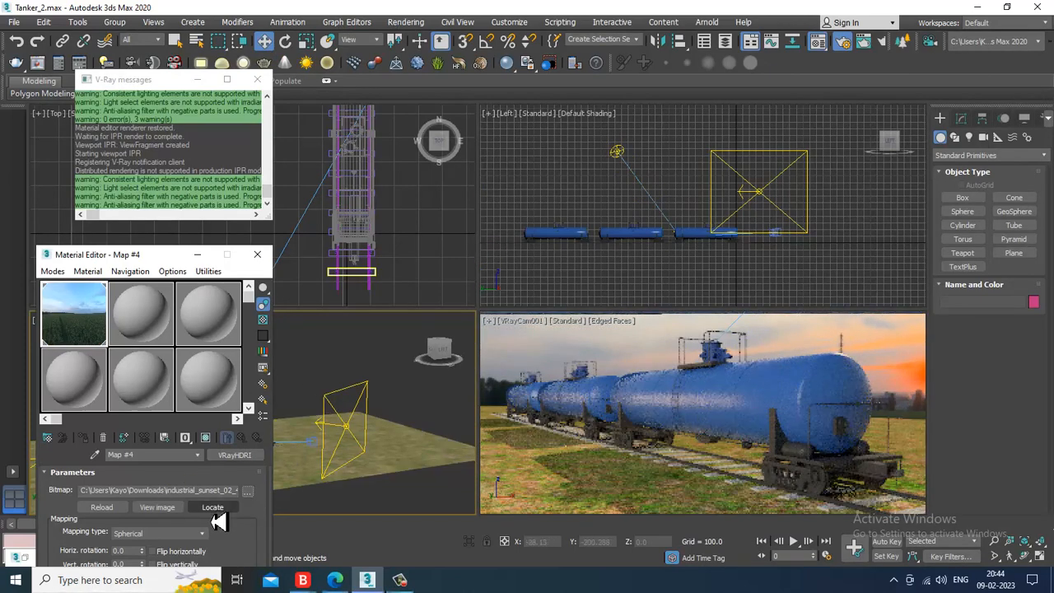
pyautogui.moveTo(239, 533); pyautogui.dragTo(243, 557)
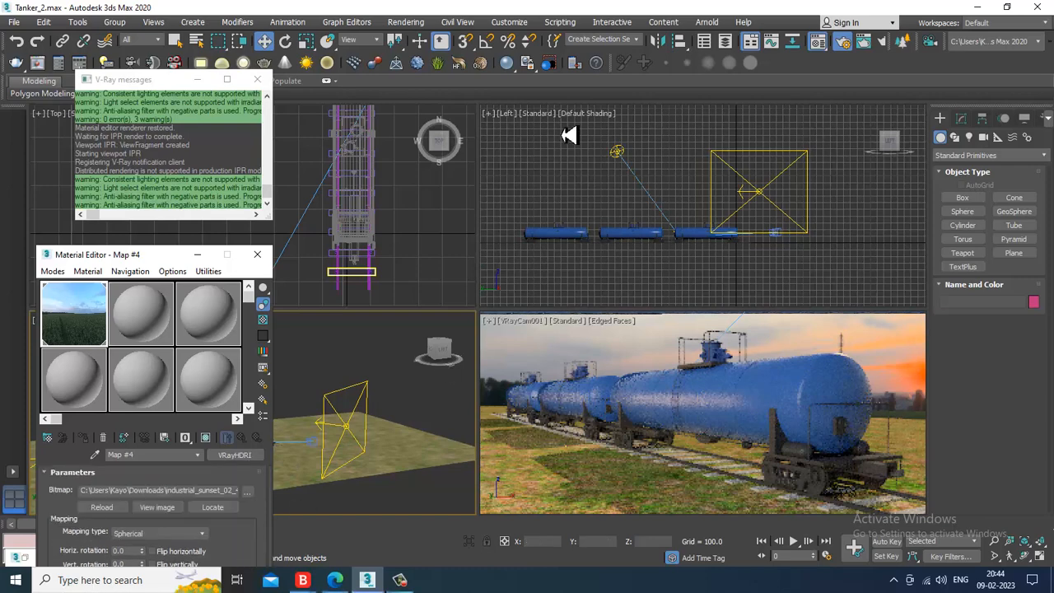
# Step: Open the Environment and Effects settings to check the environment map, and move the window clear of the camera viewport
pyautogui.click(406, 23)
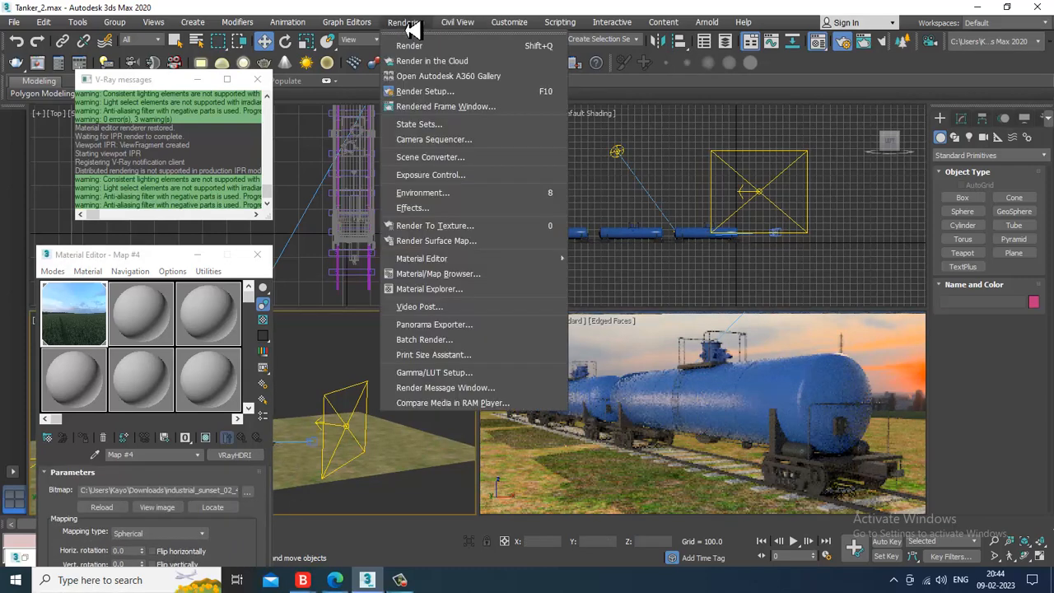
pyautogui.click(470, 193)
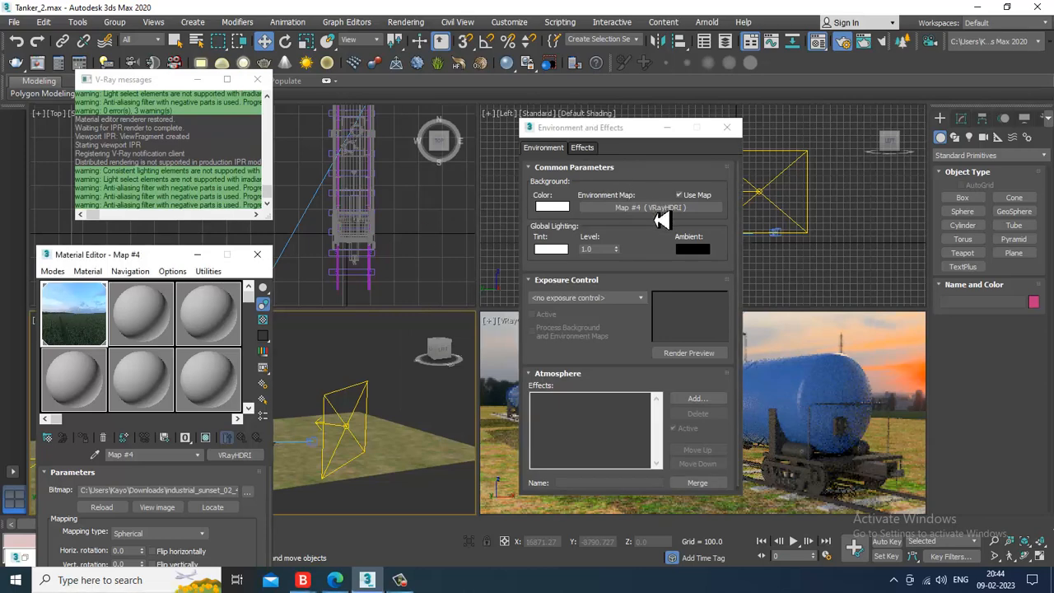
pyautogui.moveTo(661, 220); pyautogui.dragTo(658, 211)
pyautogui.click(614, 356)
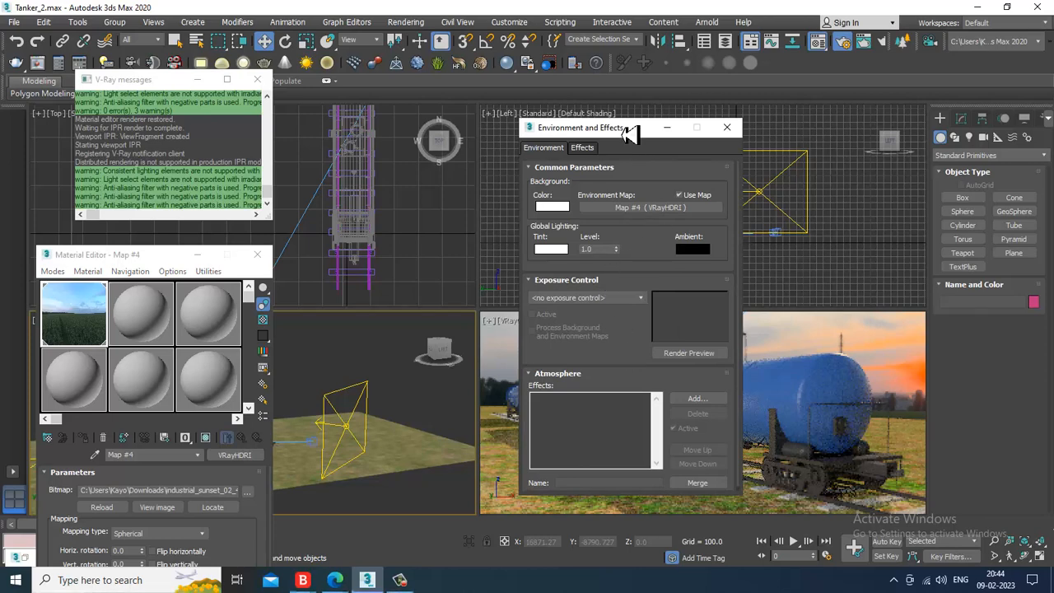
pyautogui.moveTo(630, 132); pyautogui.dragTo(277, 130)
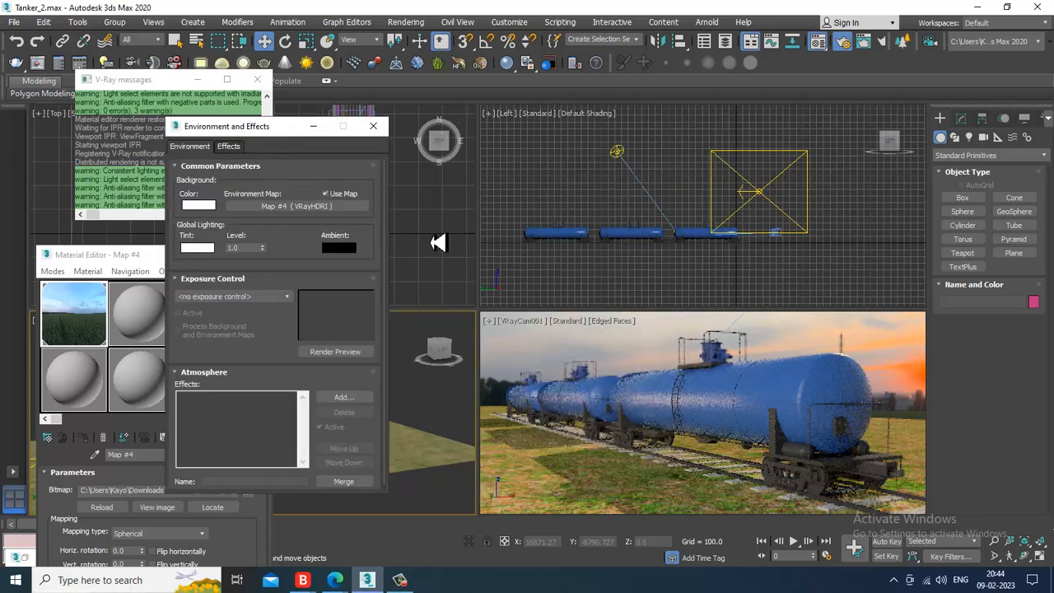
# Step: Open the V-Ray Render Setup and assign Map #4 from the Material Editor as the GI environment map
pyautogui.click(406, 23)
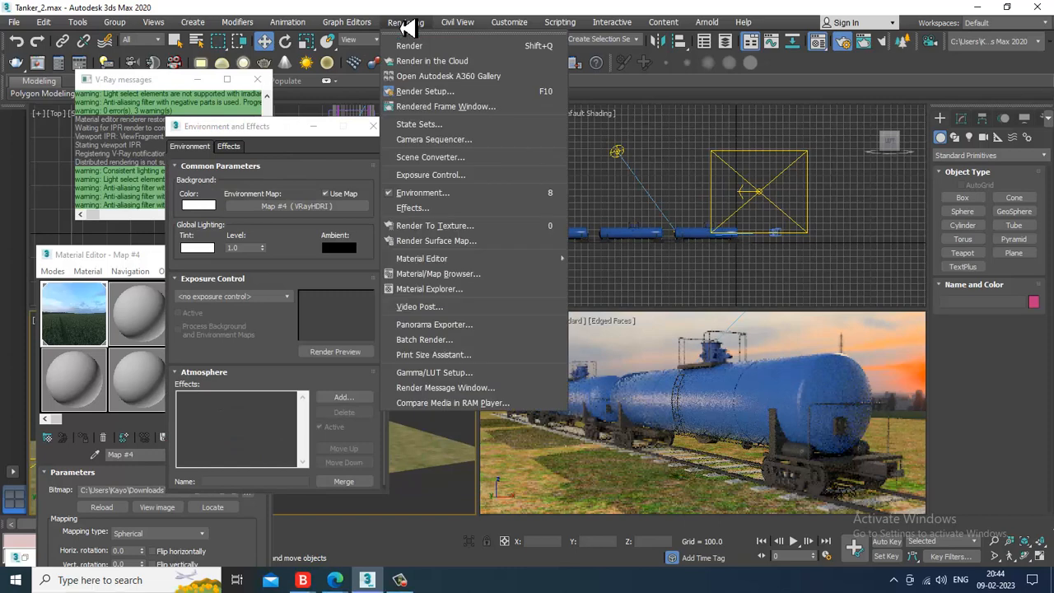
pyautogui.click(451, 104)
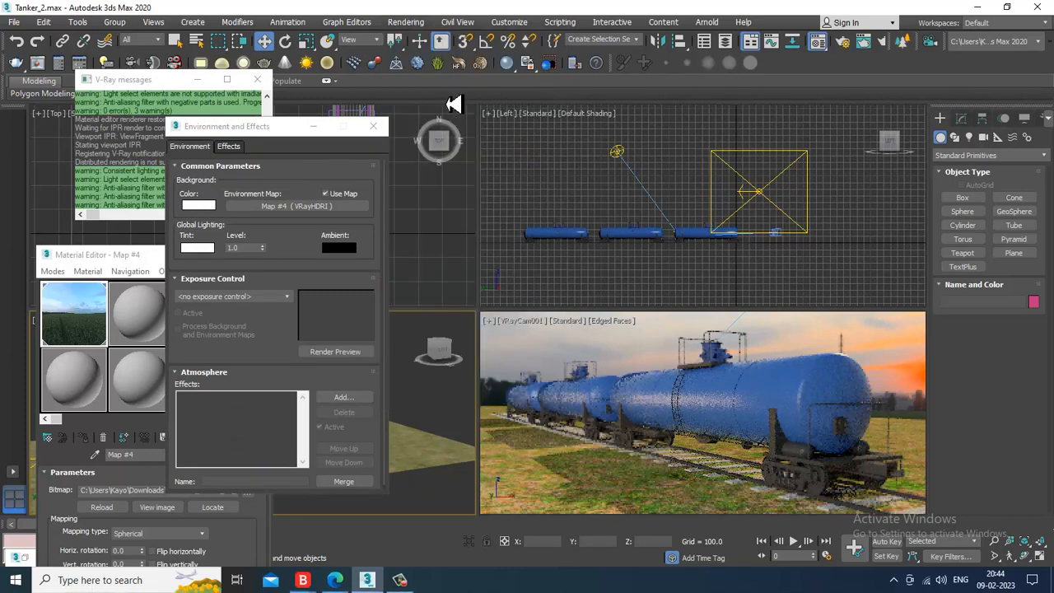
pyautogui.click(406, 23)
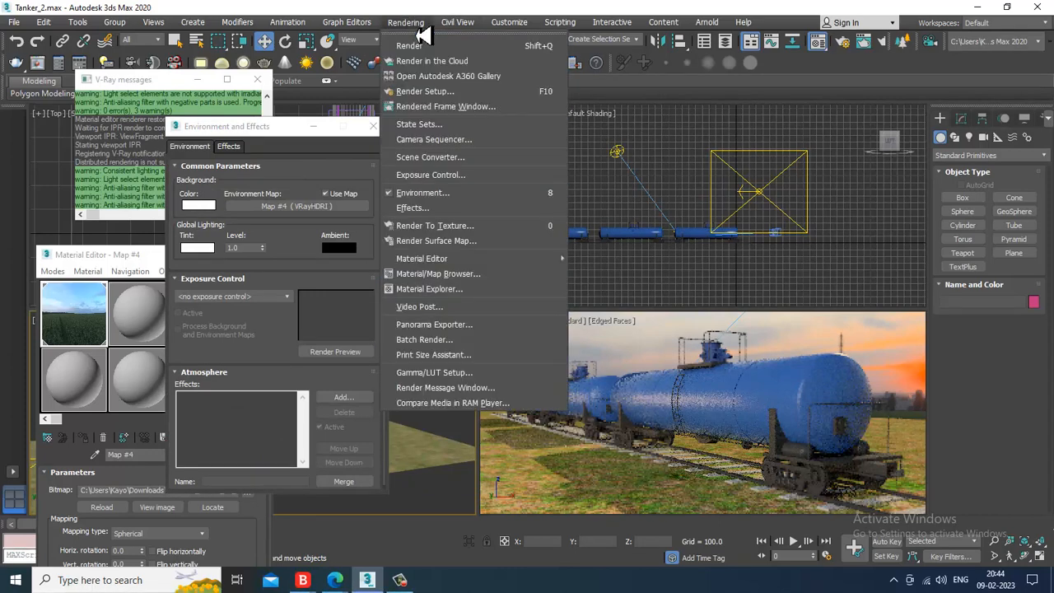
pyautogui.click(477, 106)
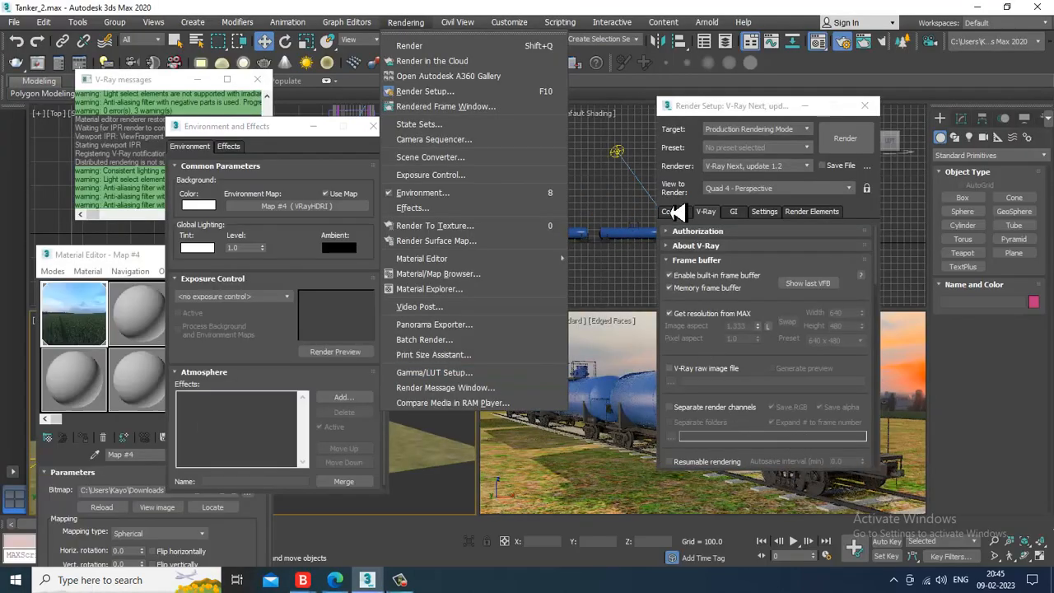
pyautogui.click(764, 358)
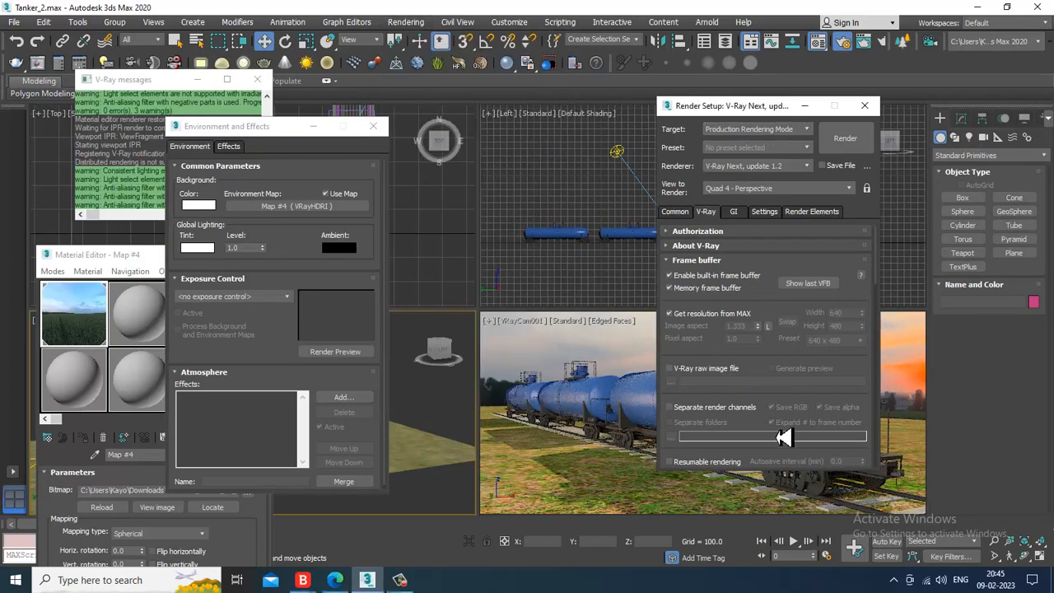
pyautogui.scroll(-5, 749, 368)
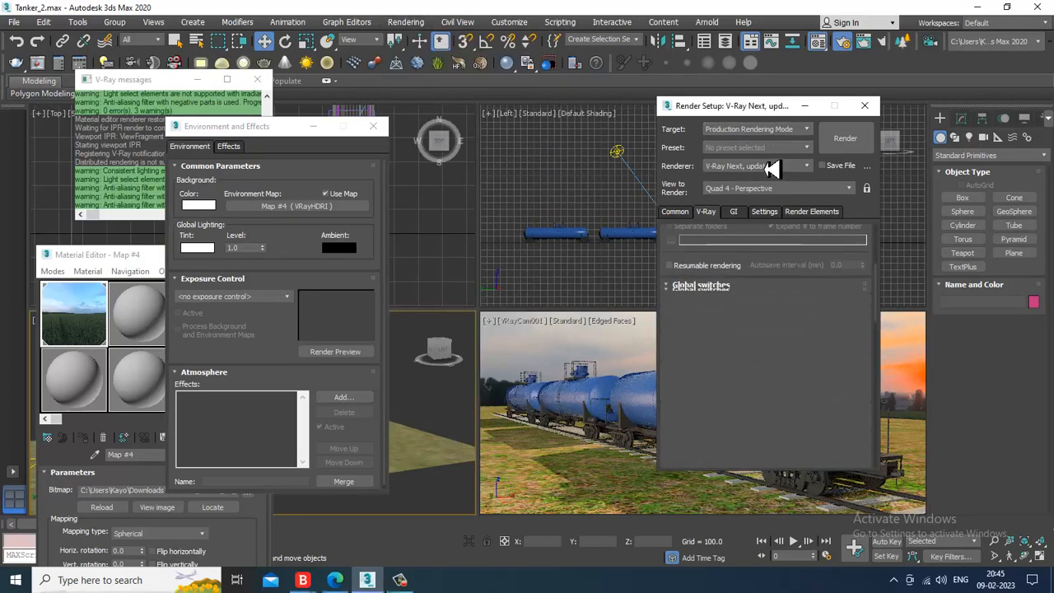
pyautogui.scroll(5, 758, 412)
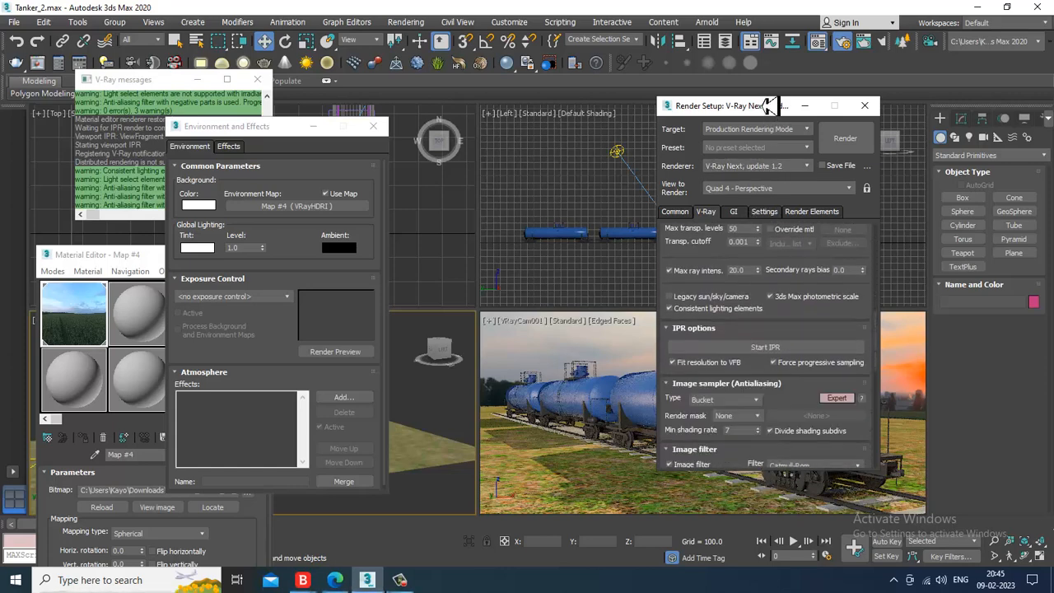
pyautogui.scroll(-6, 731, 403)
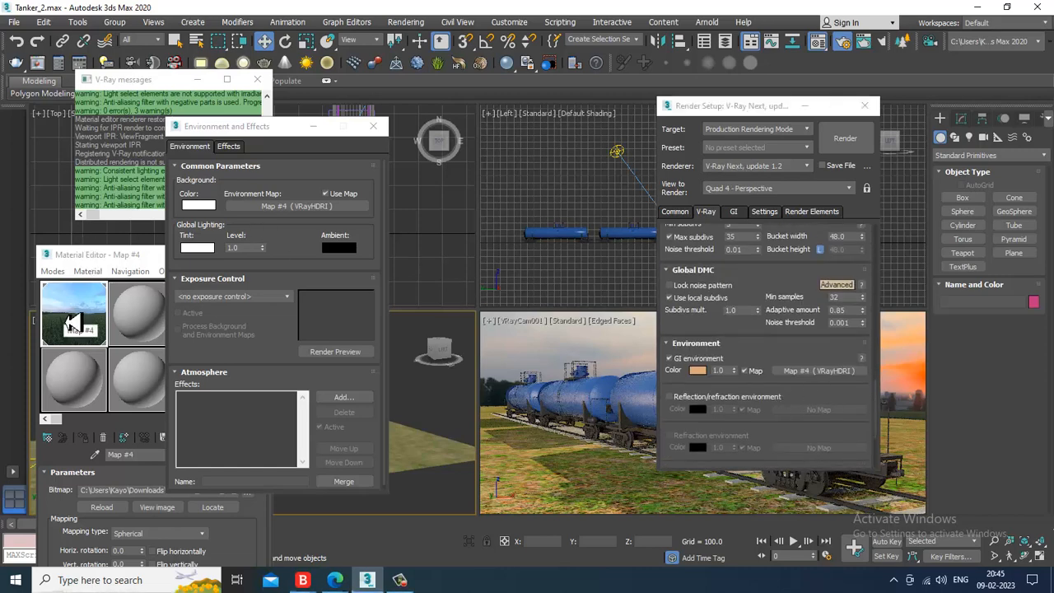
pyautogui.moveTo(74, 319); pyautogui.dragTo(823, 377)
pyautogui.click(728, 346)
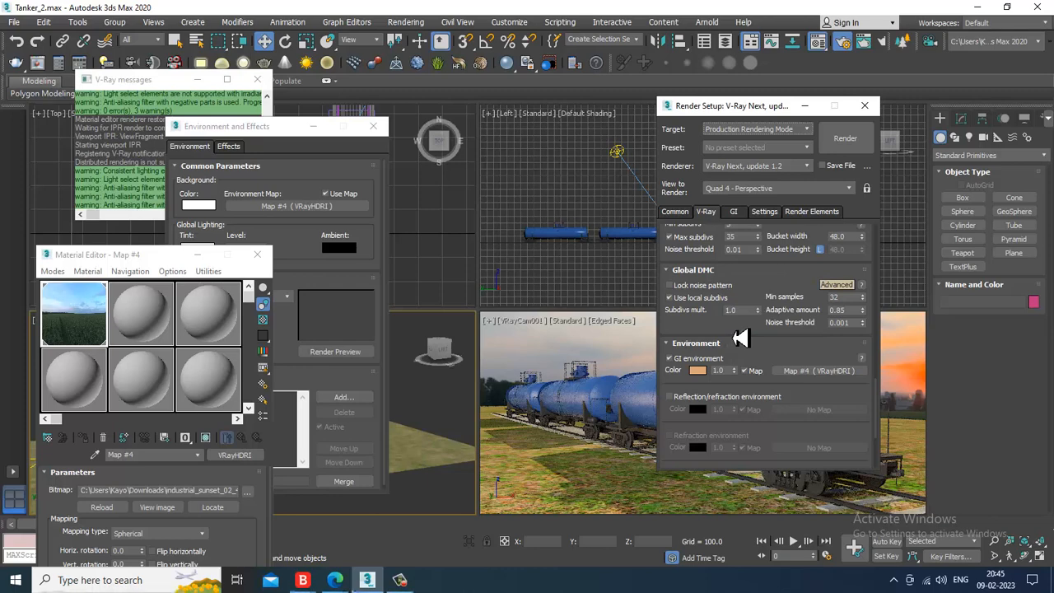
# Step: Restart V-Ray IPR in the VRayCam001 camera viewport
pyautogui.click(578, 333)
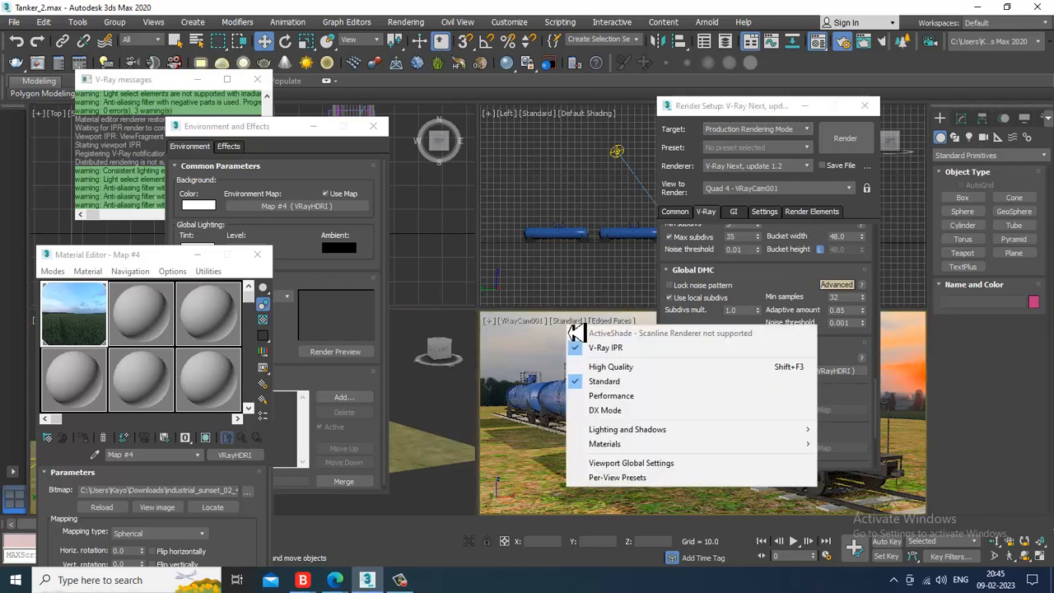
pyautogui.click(579, 334)
pyautogui.click(582, 333)
pyautogui.click(606, 347)
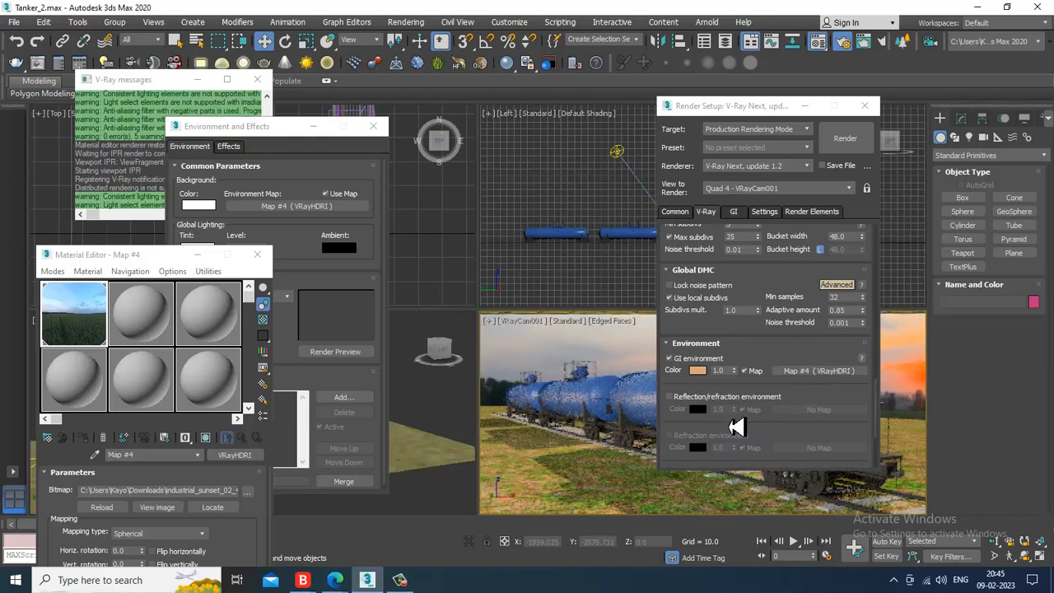
# Step: Clear the GI environment map in the V-Ray render settings
pyautogui.click(827, 374)
pyautogui.rightClick(827, 370)
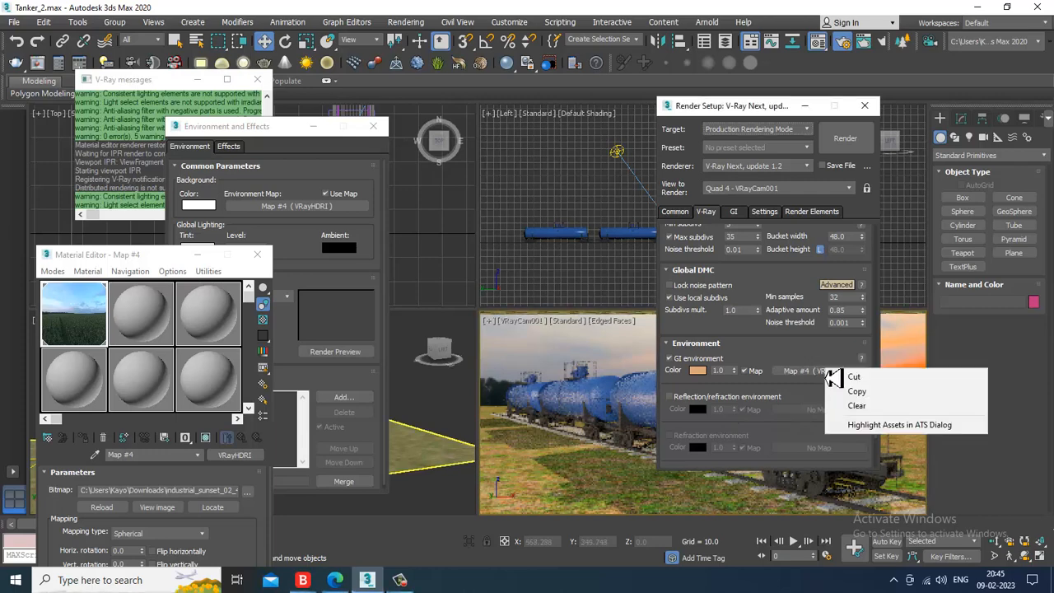
pyautogui.click(875, 407)
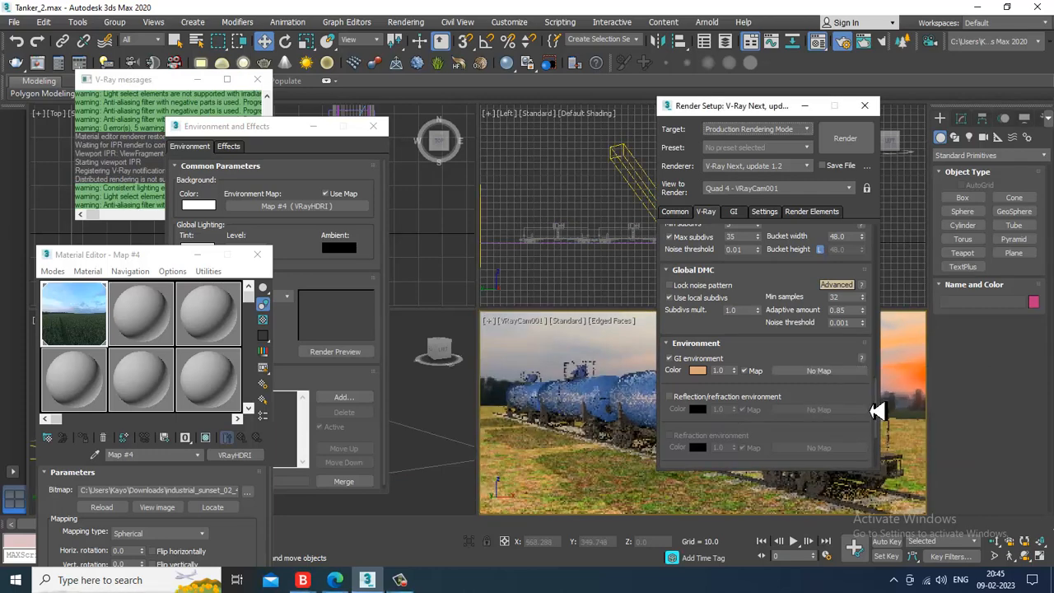
# Step: Move the Environment and Effects window beside Render Setup and clear its background environment map
pyautogui.click(416, 25)
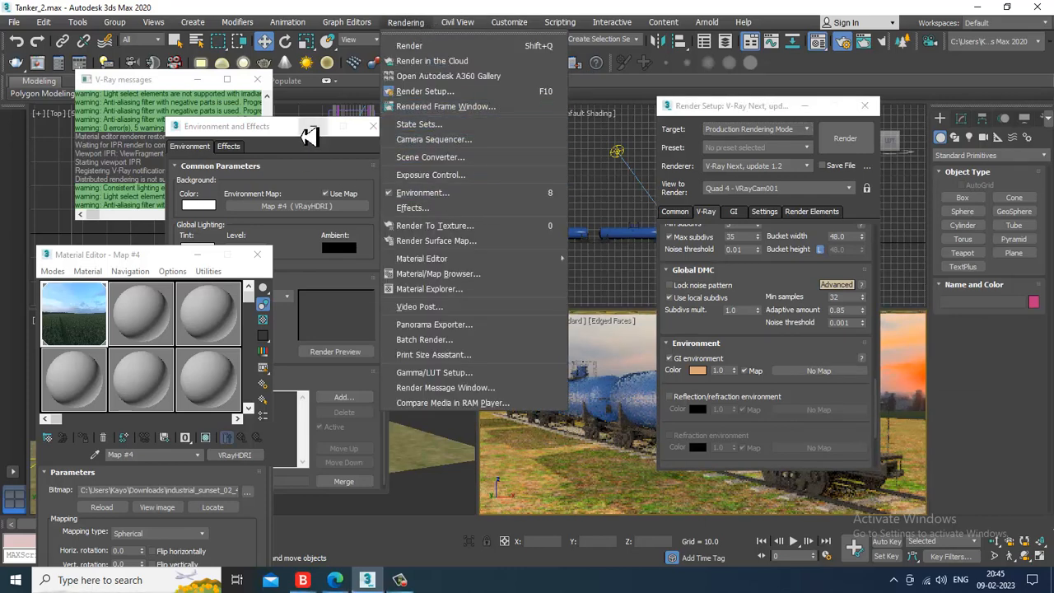
pyautogui.click(371, 128)
pyautogui.moveTo(245, 146); pyautogui.dragTo(454, 136)
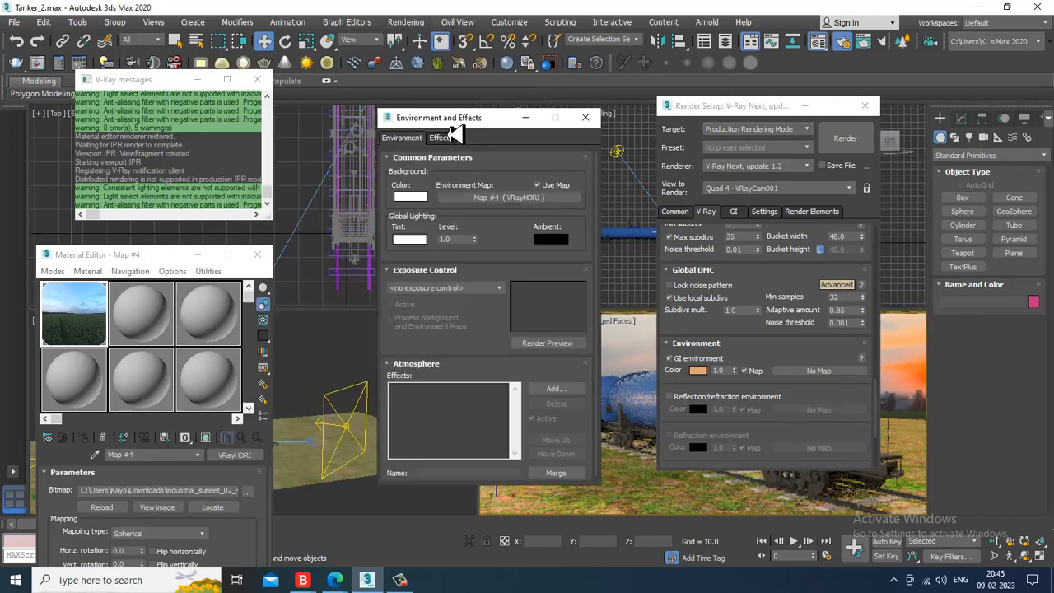
pyautogui.rightClick(492, 215)
pyautogui.click(527, 232)
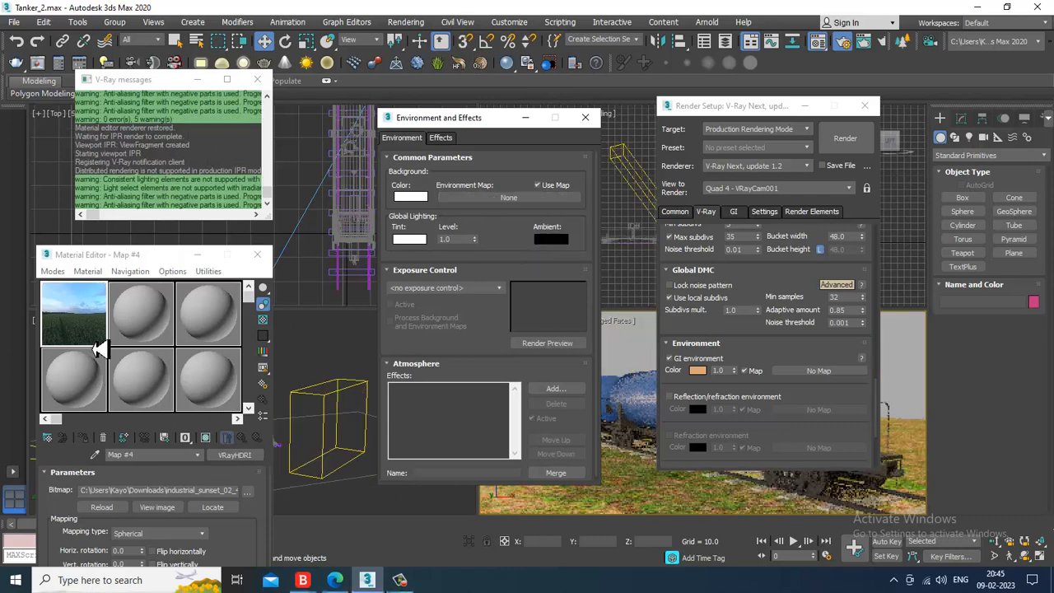
# Step: Assign Map #4 as an instance to the background environment map, and undo the recent environment map changes
pyautogui.moveTo(82, 326); pyautogui.dragTo(519, 206)
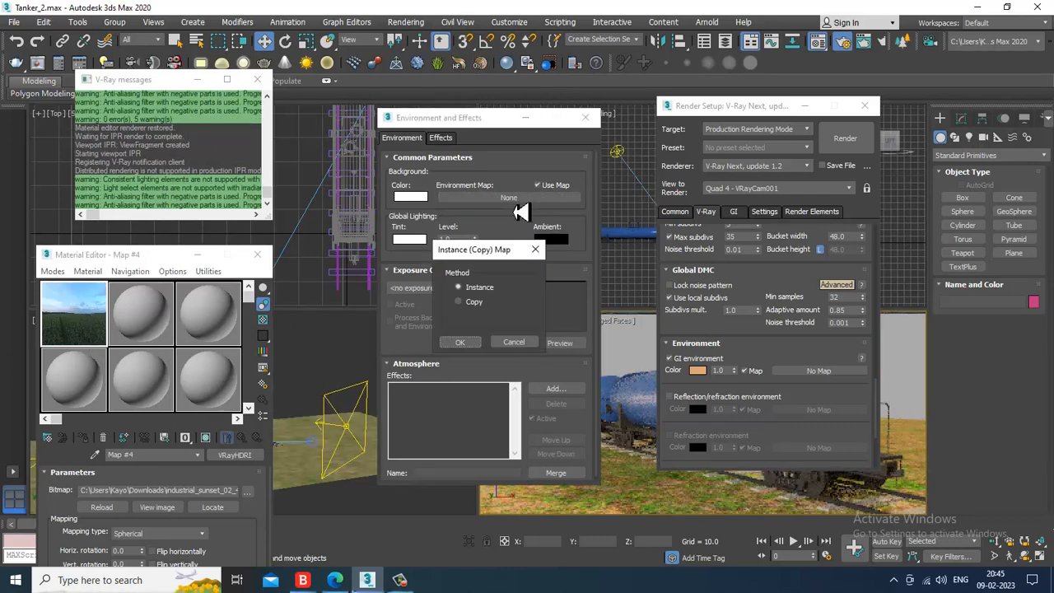
pyautogui.click(466, 345)
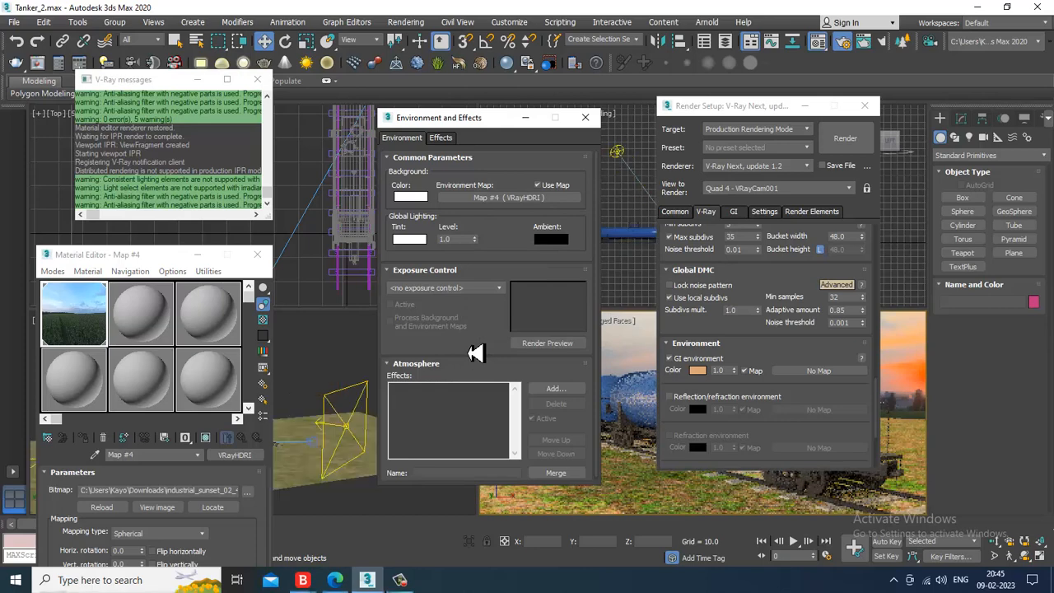
pyautogui.moveTo(86, 530); pyautogui.dragTo(103, 490)
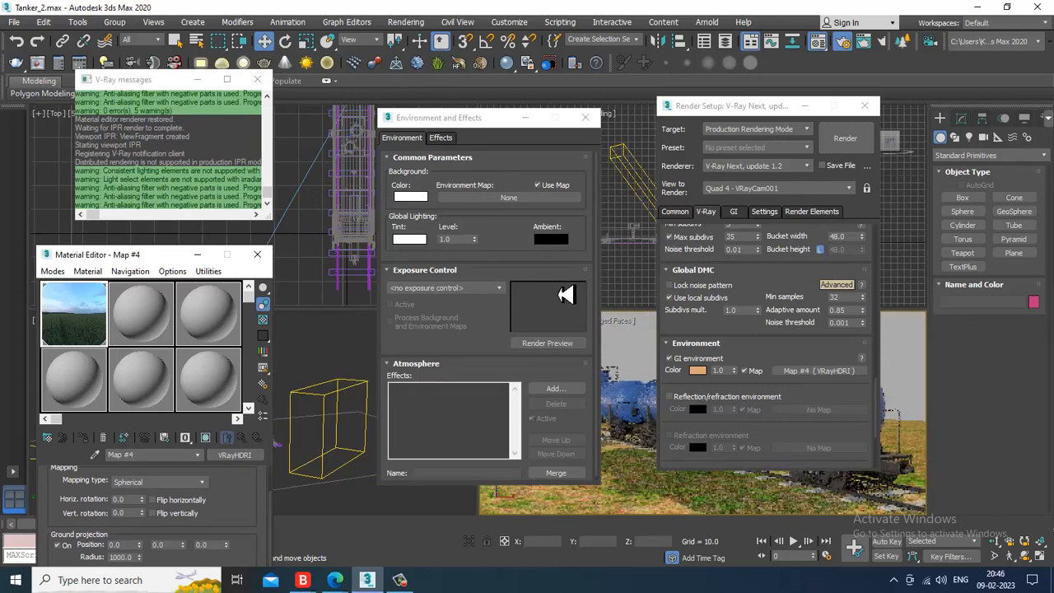
pyautogui.hotkey('ctrl', 'z')
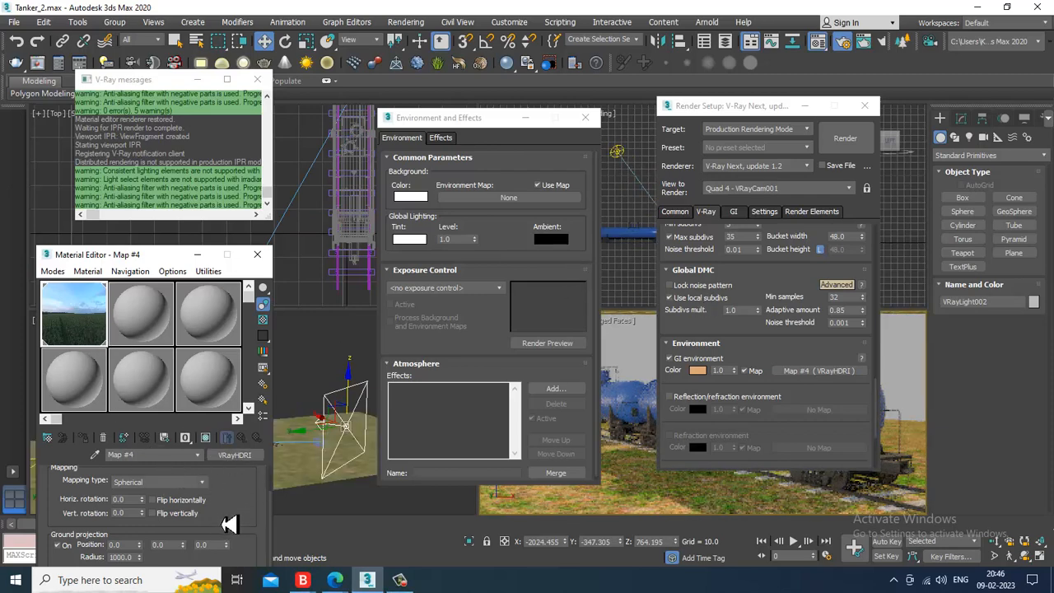
# Step: Load gothic_manor_01_4k.exr as the bitmap of Map #4 and assign the map to the background environment map
pyautogui.scroll(2, 247, 506)
pyautogui.click(239, 489)
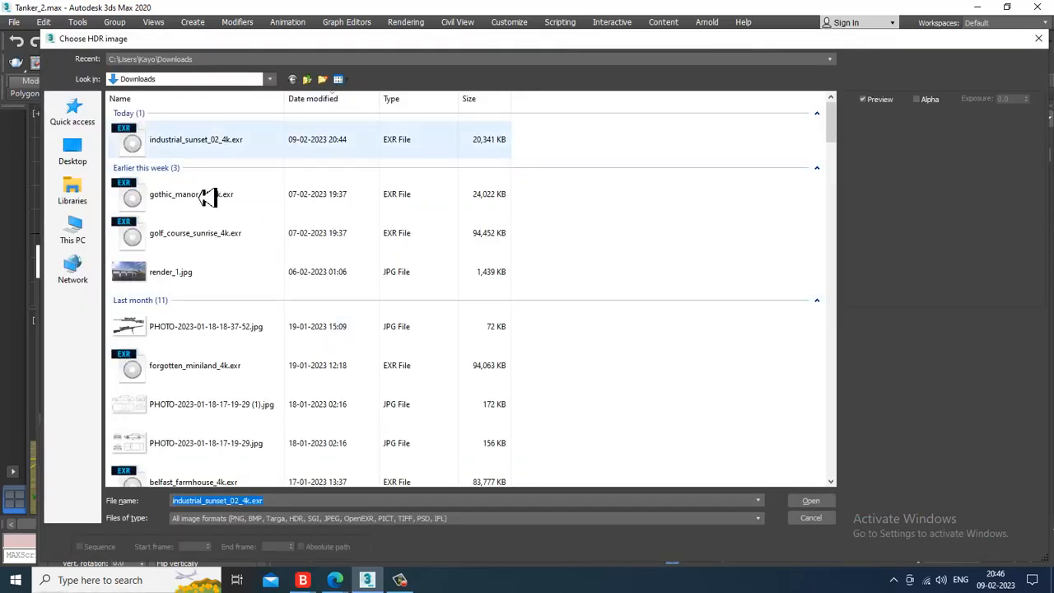
pyautogui.click(206, 198)
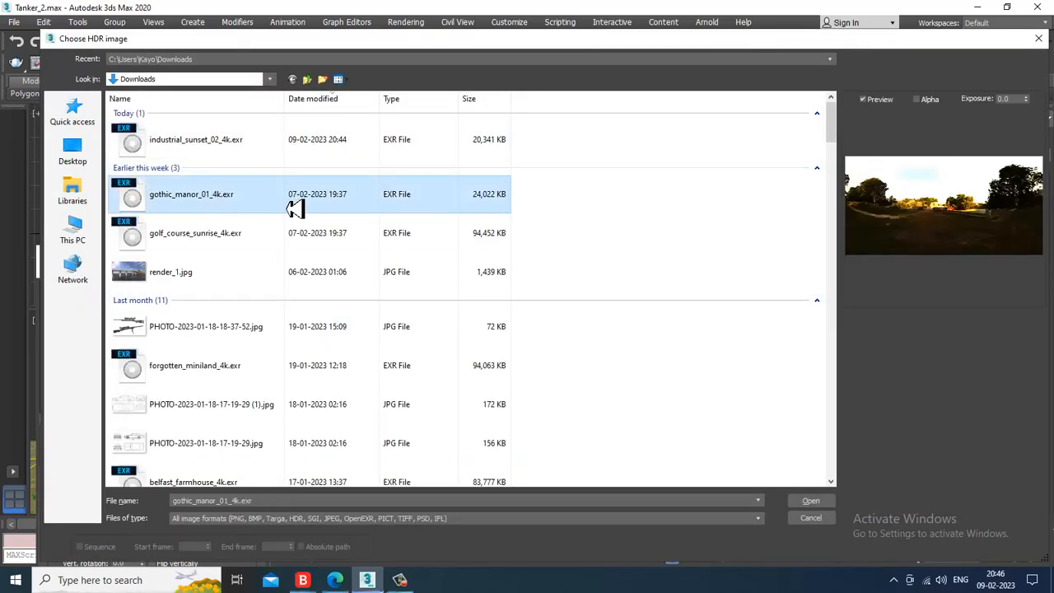
pyautogui.doubleClick(297, 207)
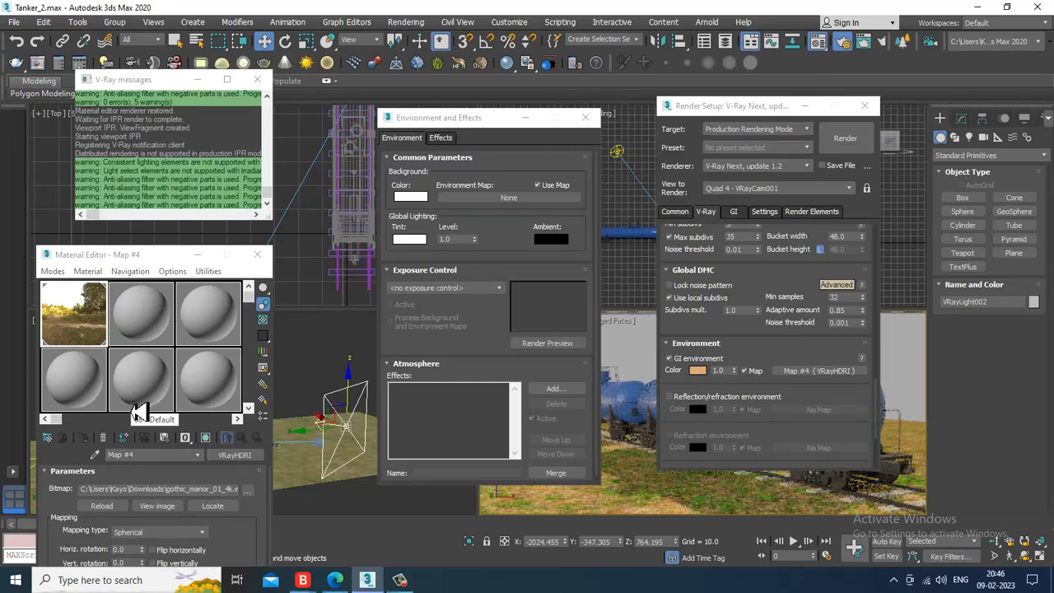
pyautogui.moveTo(90, 322); pyautogui.dragTo(515, 206)
pyautogui.click(468, 343)
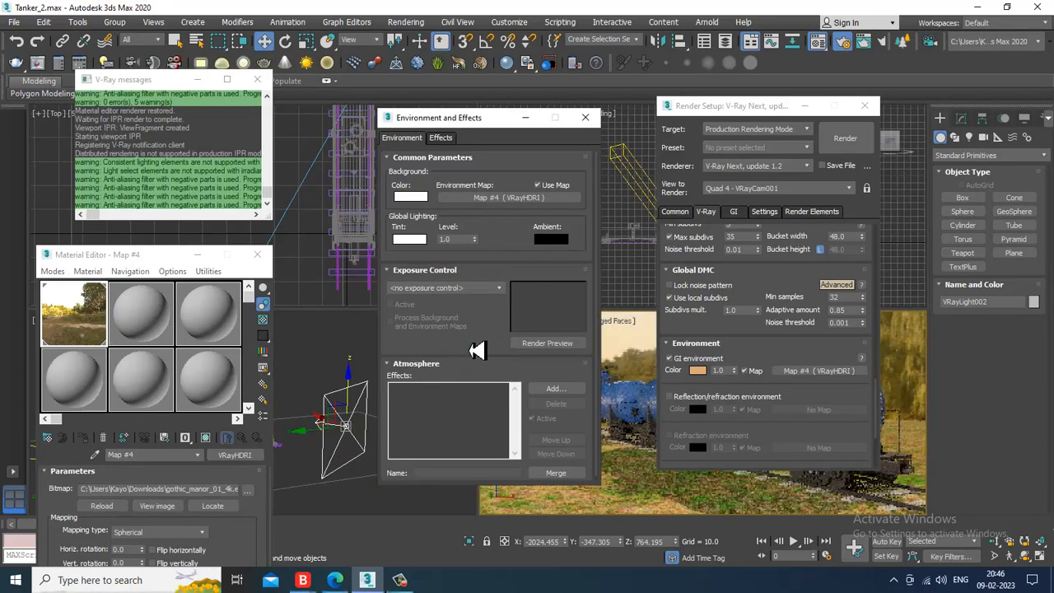
# Step: Load golf_course_sunrise_4k.exr as the bitmap of Map #4 and assign the map as an instance to the background environment map
pyautogui.click(247, 489)
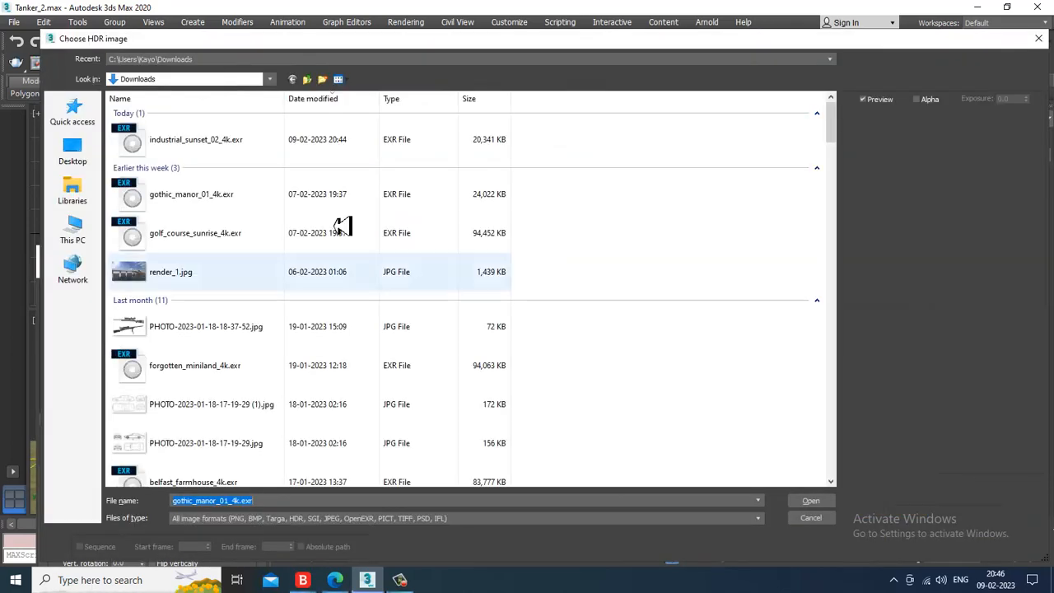
pyautogui.click(202, 236)
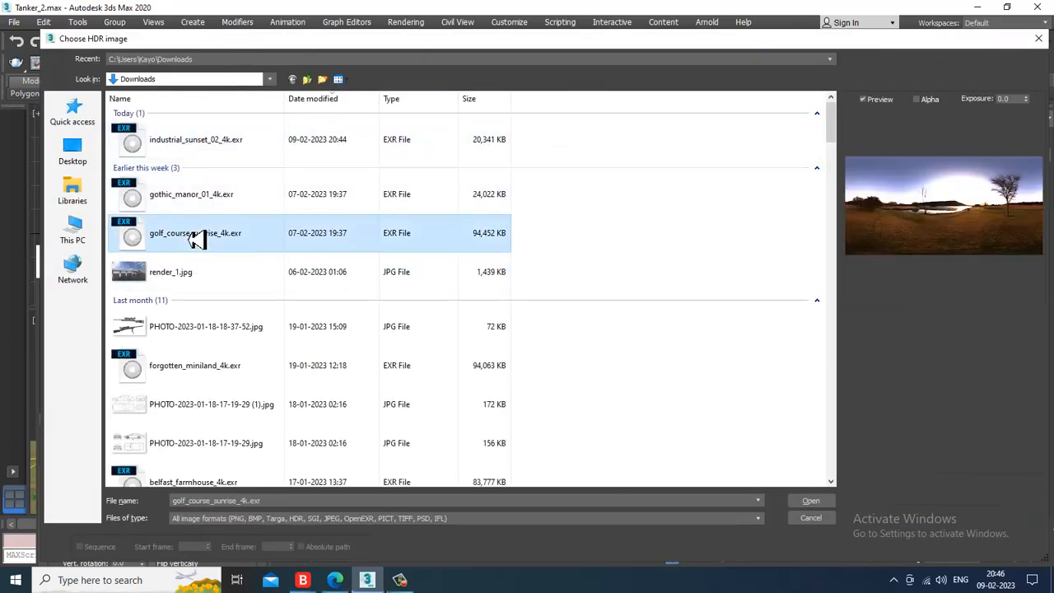
pyautogui.doubleClick(239, 242)
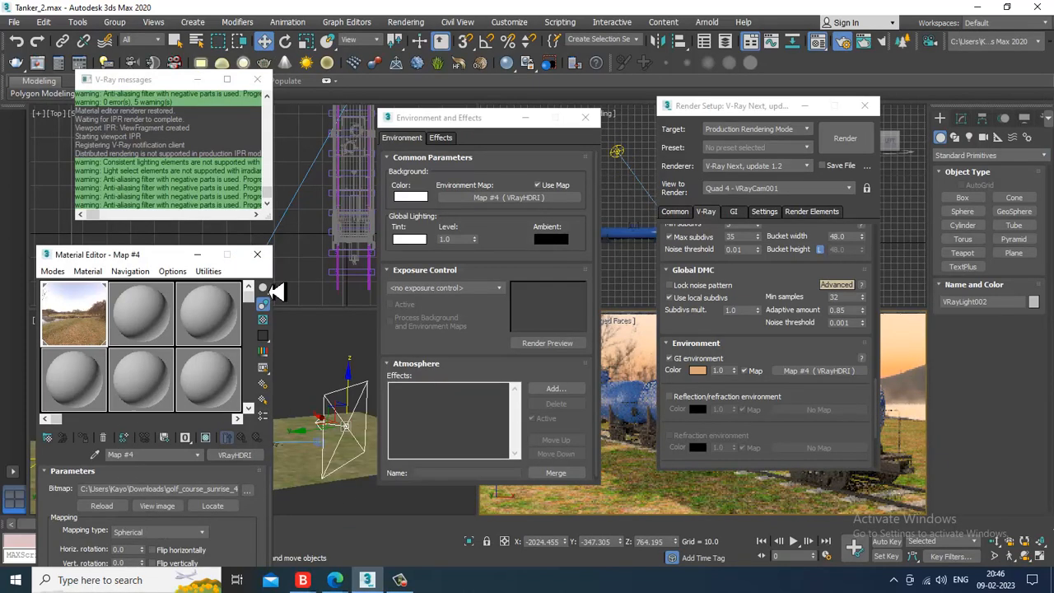
pyautogui.moveTo(521, 204); pyautogui.dragTo(524, 206)
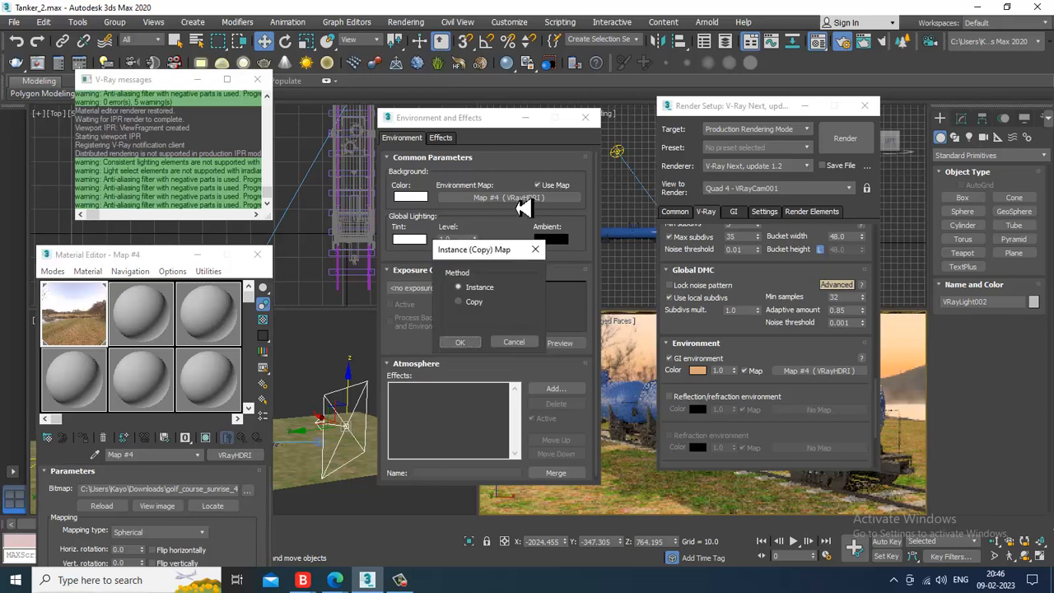
pyautogui.click(466, 350)
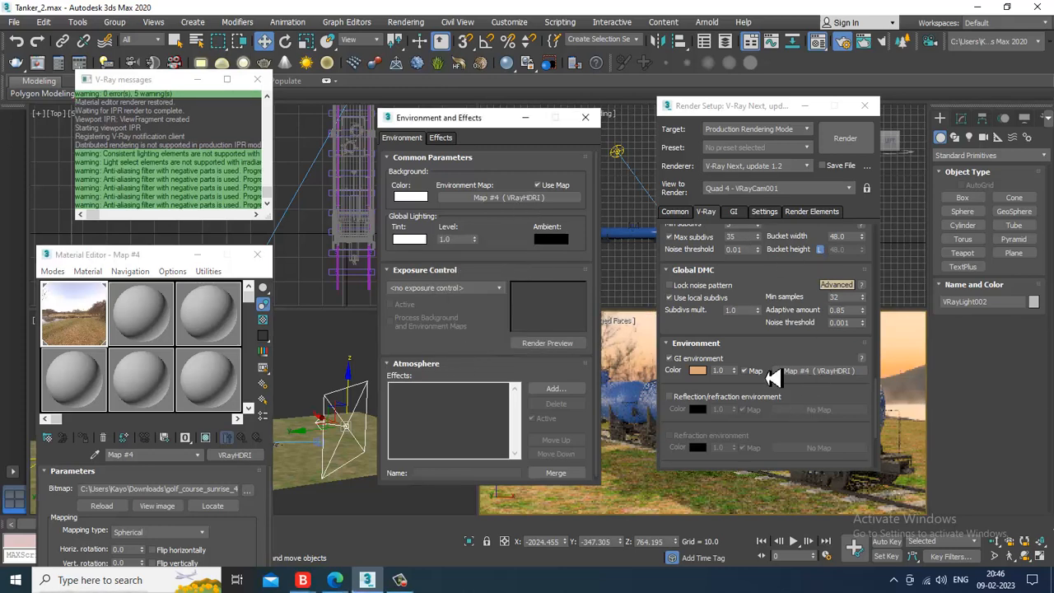
# Step: Clear the GI environment map, assign Map #4 to it again, and close the enlarged map preview
pyautogui.rightClick(811, 372)
pyautogui.click(846, 415)
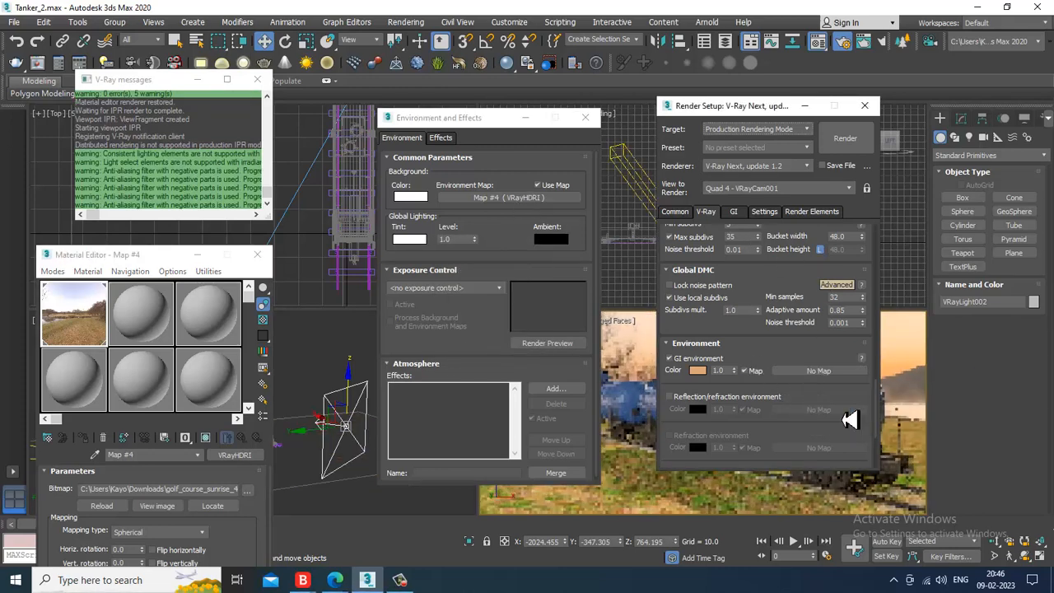
pyautogui.doubleClick(95, 333)
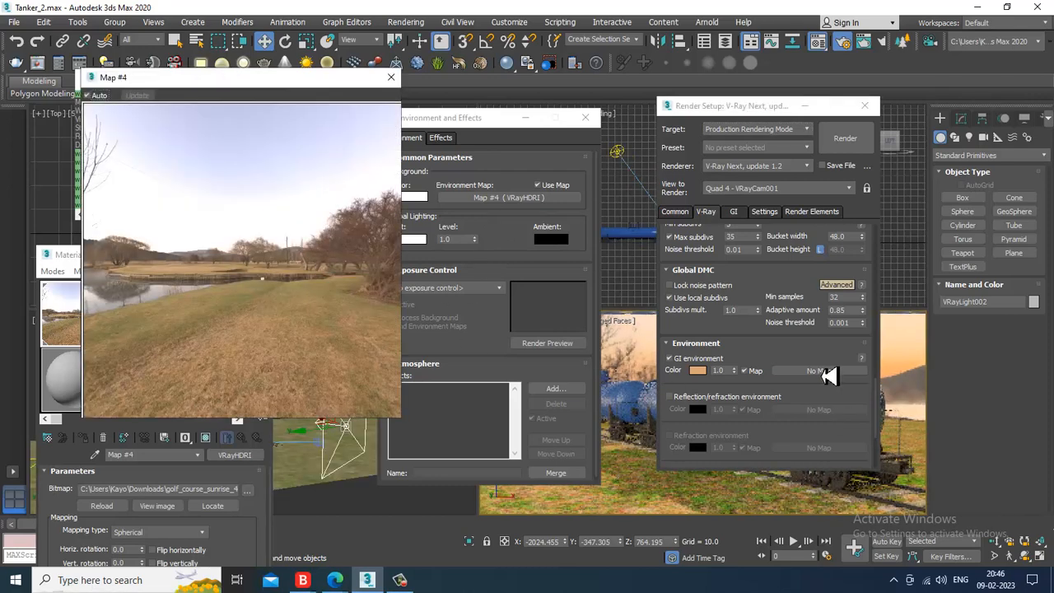
pyautogui.moveTo(828, 373); pyautogui.dragTo(828, 370)
pyautogui.click(756, 332)
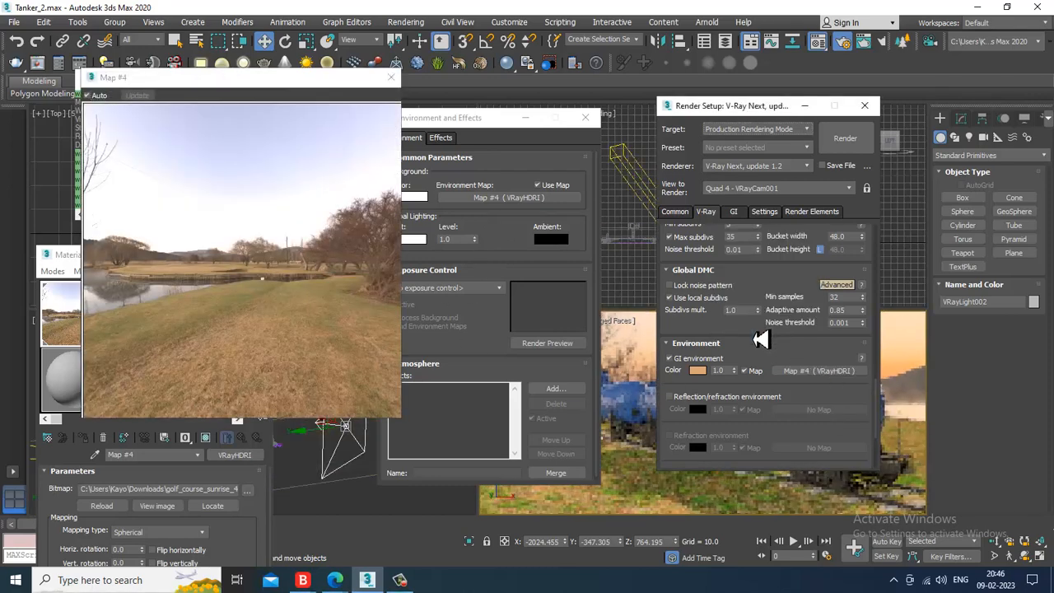
pyautogui.click(390, 76)
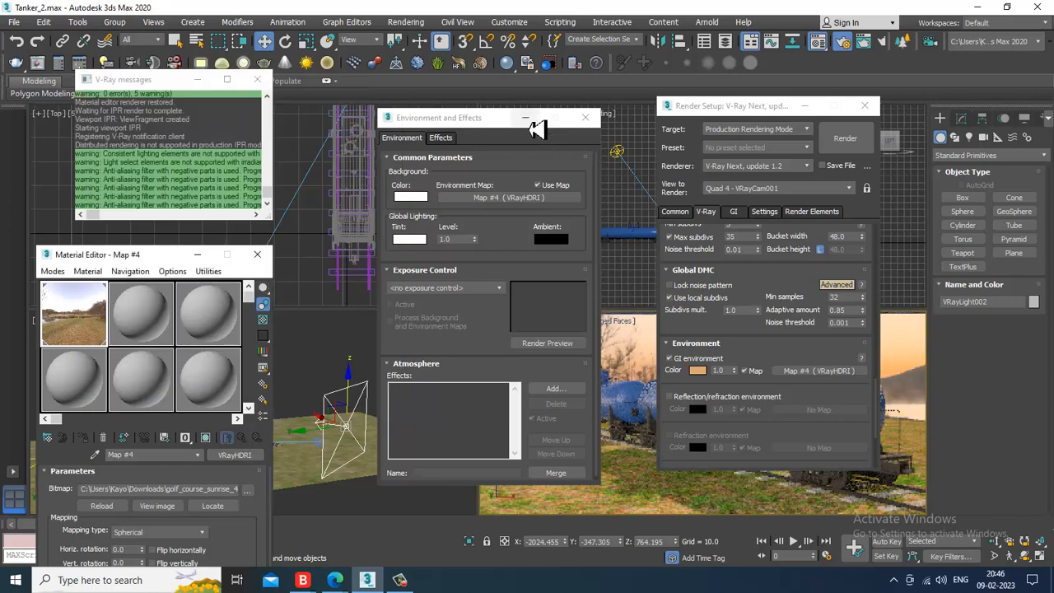
# Step: Minimize the Environment and Effects and Render Setup windows to uncover the camera viewport
pyautogui.click(525, 119)
pyautogui.click(804, 106)
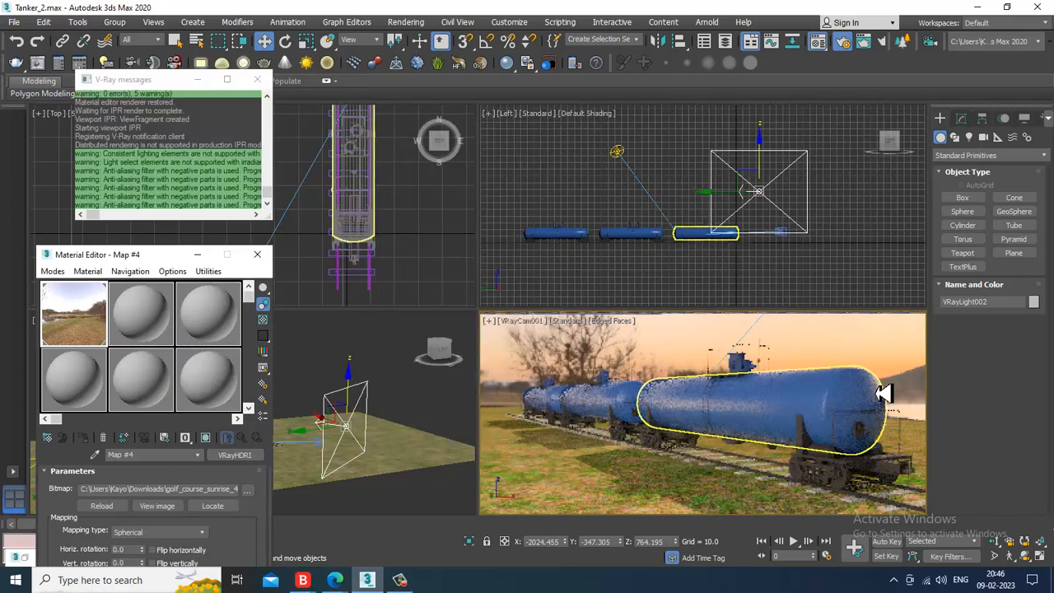
pyautogui.click(914, 452)
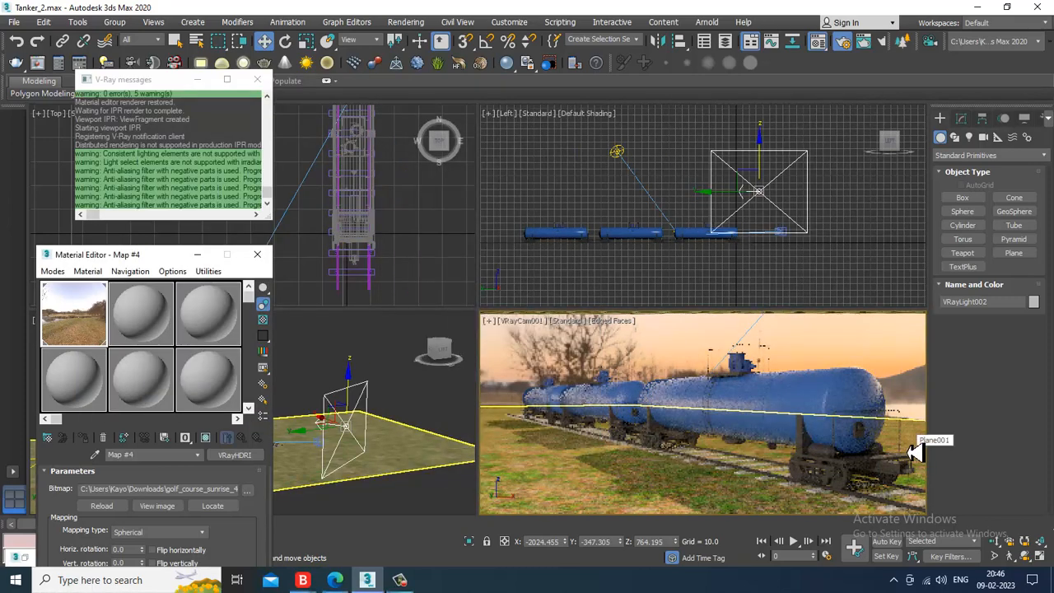
# Step: Set the VRayLight002 plane light's texture resolution to 1024 and its color temperature to about 5006
pyautogui.click(818, 365)
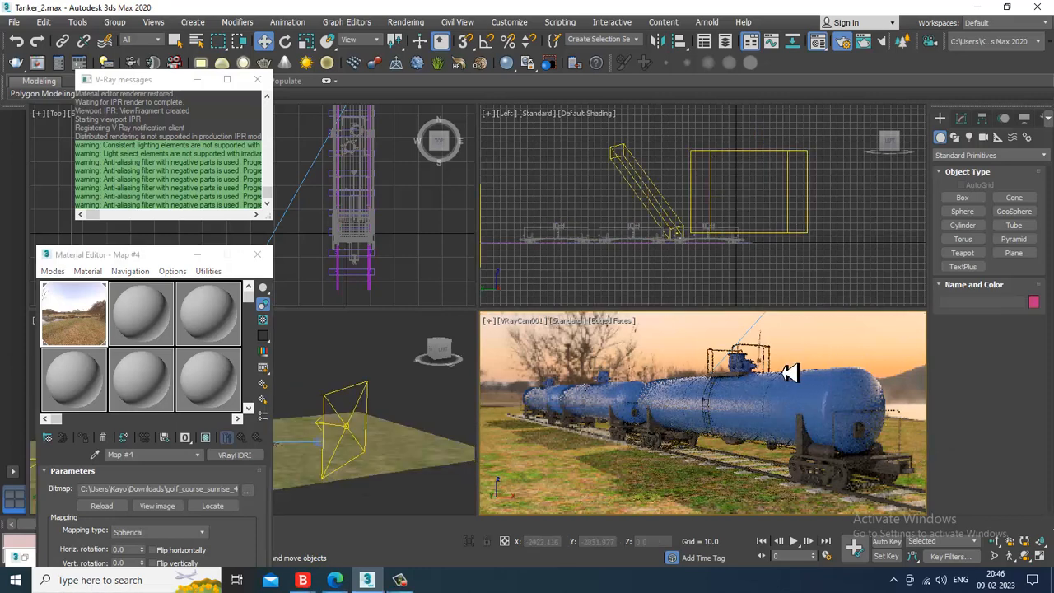
pyautogui.click(358, 428)
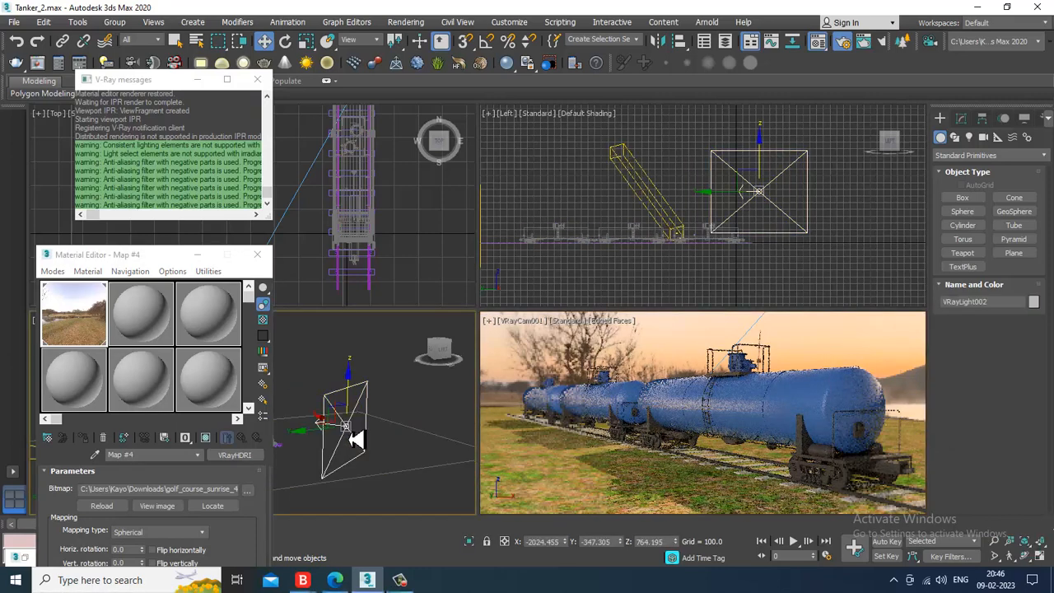
pyautogui.click(963, 122)
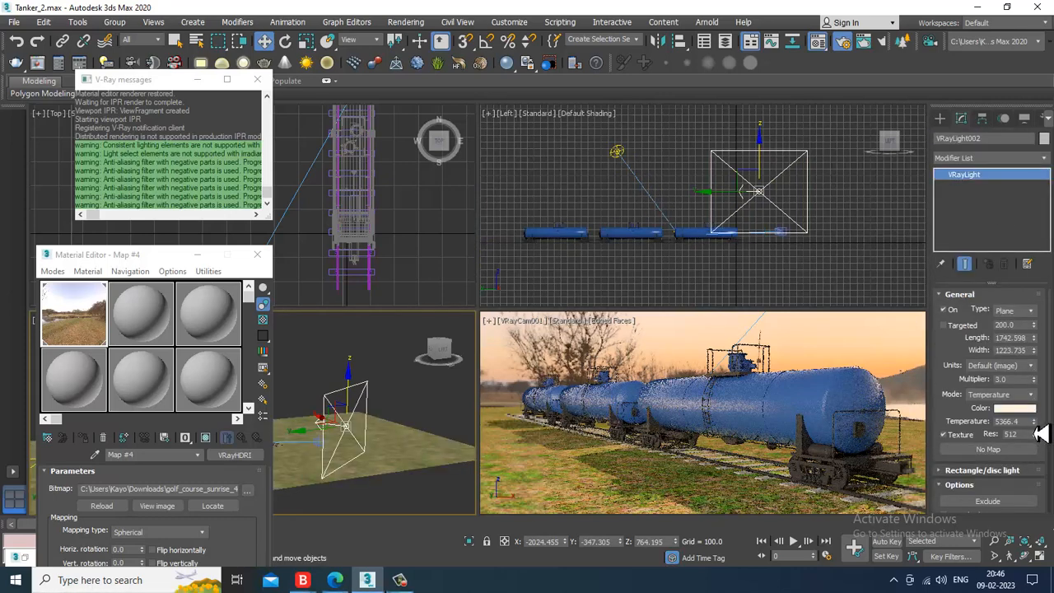
pyautogui.click(1013, 435)
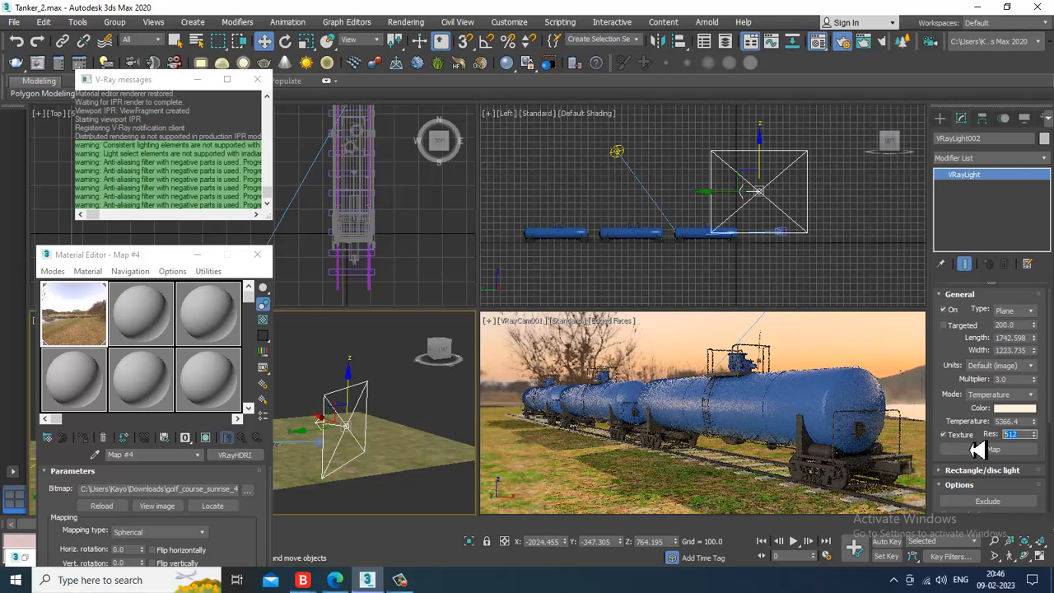
pyautogui.write('1024')
pyautogui.press('Return')
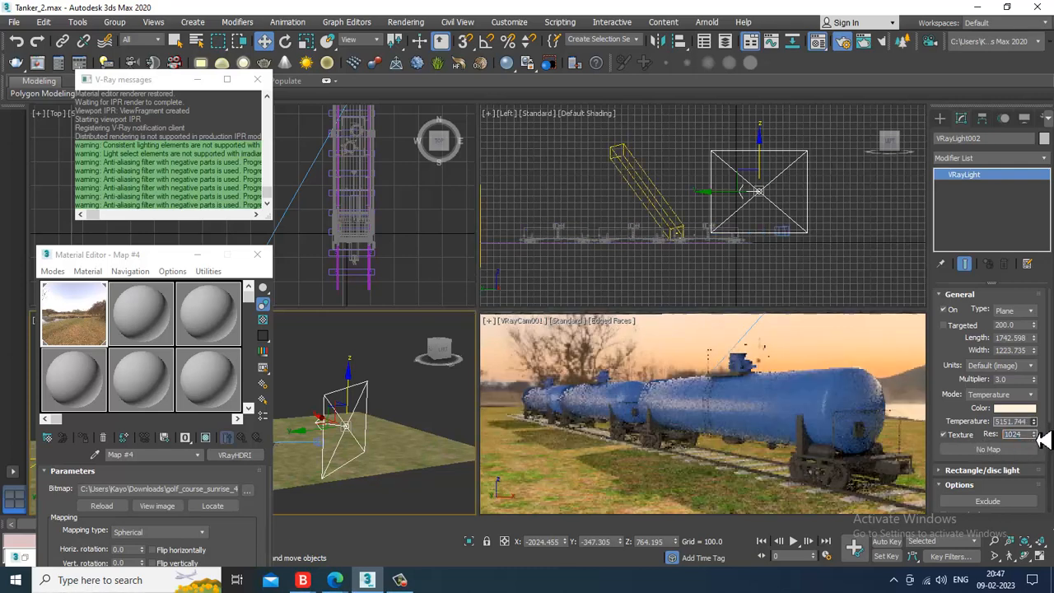
pyautogui.moveTo(1037, 431)
pyautogui.mouseDown()
pyautogui.moveTo(1044, 438)
pyautogui.moveTo(1037, 428)
pyautogui.mouseUp()
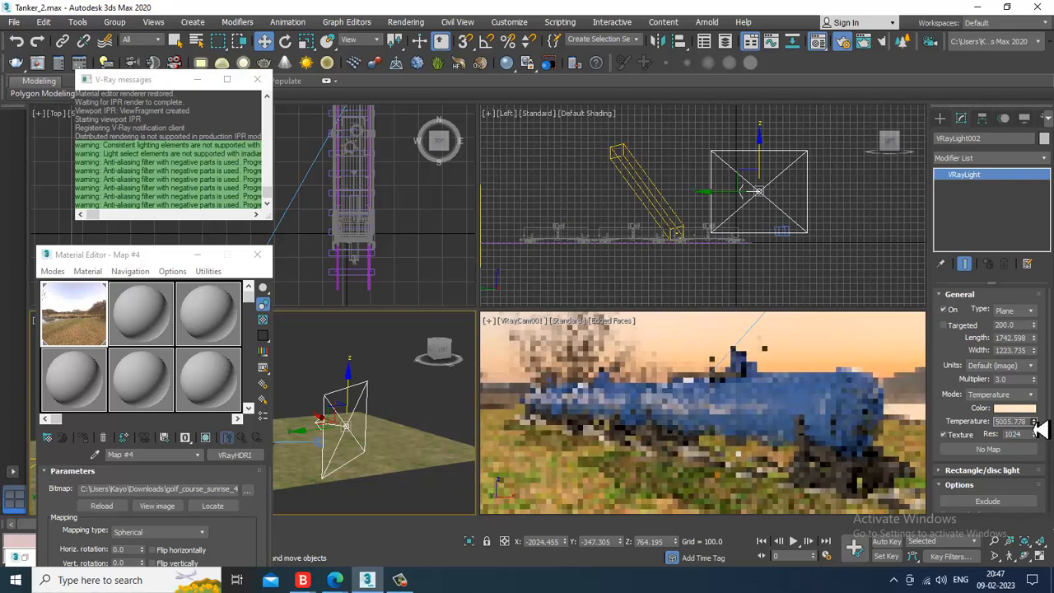
# Step: Test-render the VRayCam001 camera view and close the frame buffer
pyautogui.click(850, 341)
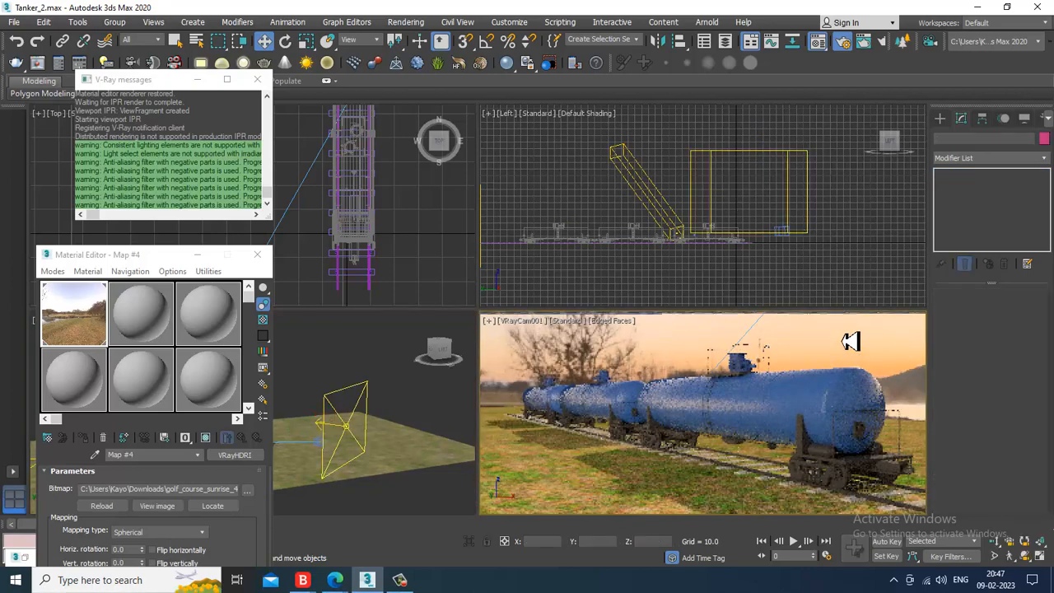
pyautogui.hotkey('shift', 'q')
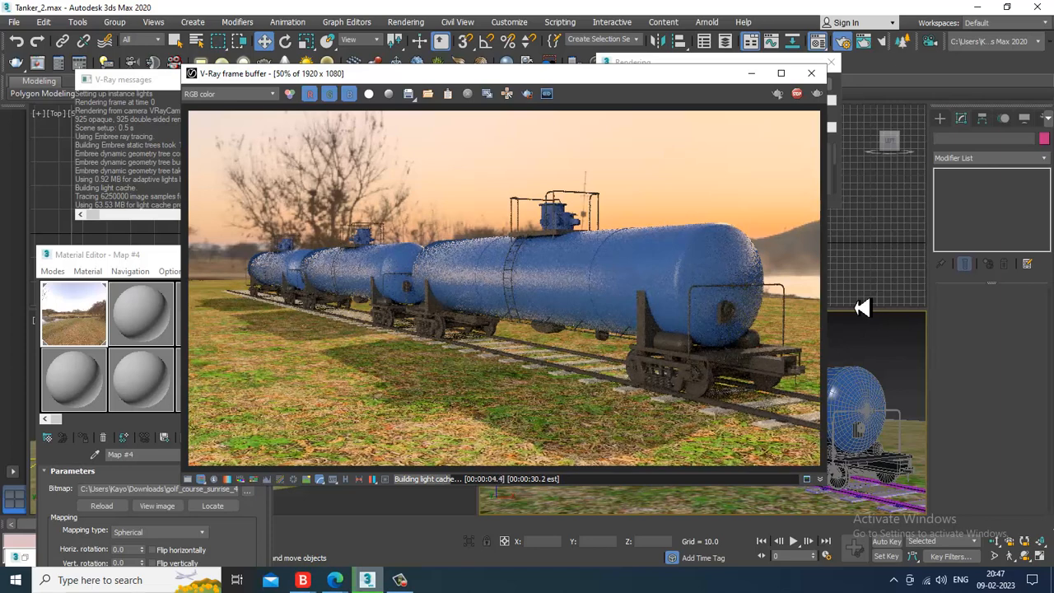
pyautogui.click(811, 73)
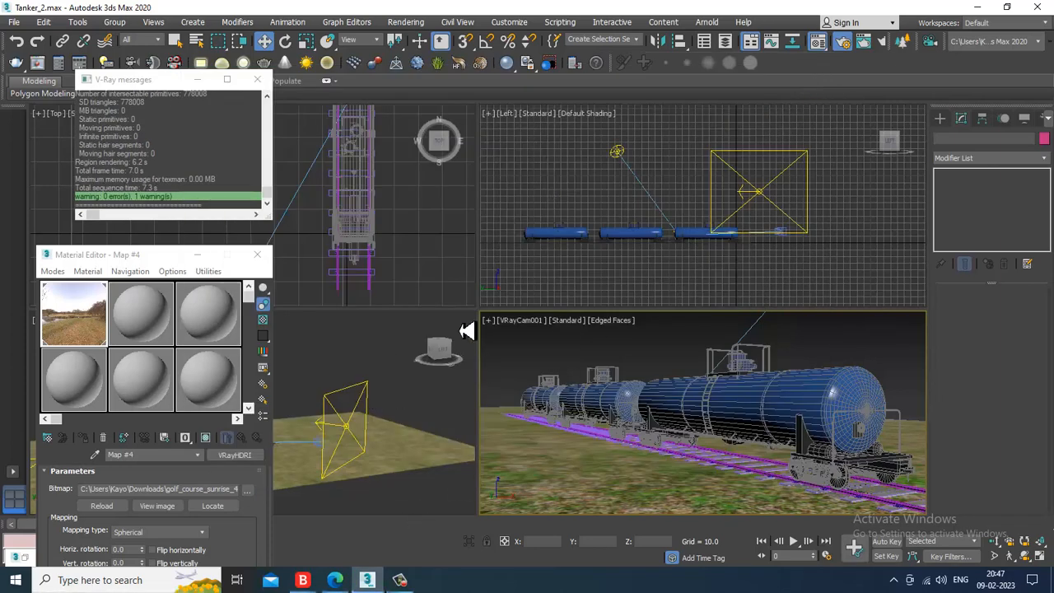
# Step: Restart the live V-Ray IPR rendering in the VRayCam001 viewport
pyautogui.click(568, 320)
pyautogui.click(581, 333)
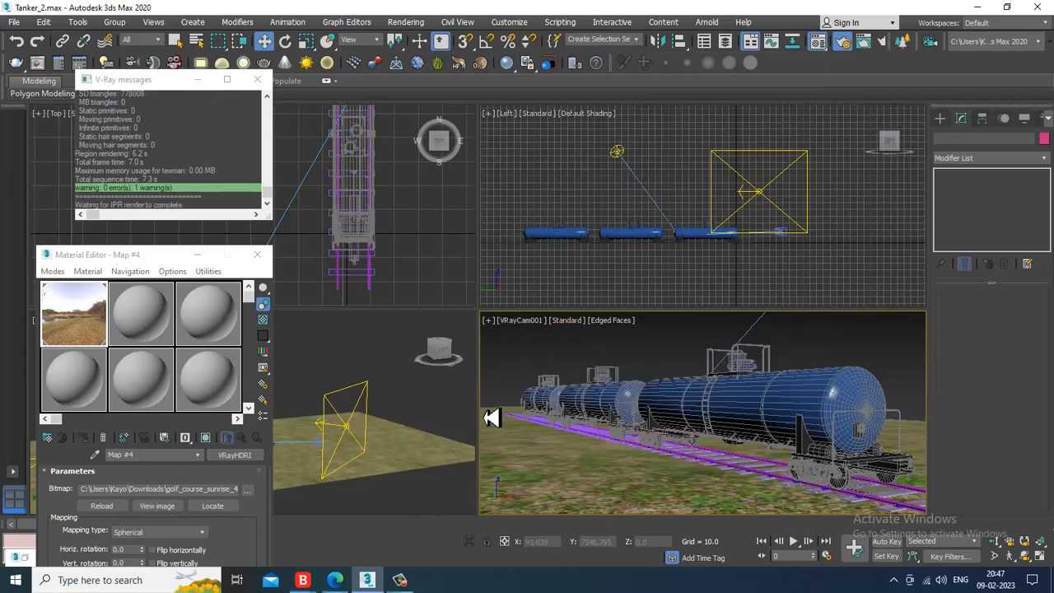
pyautogui.click(580, 322)
pyautogui.click(609, 346)
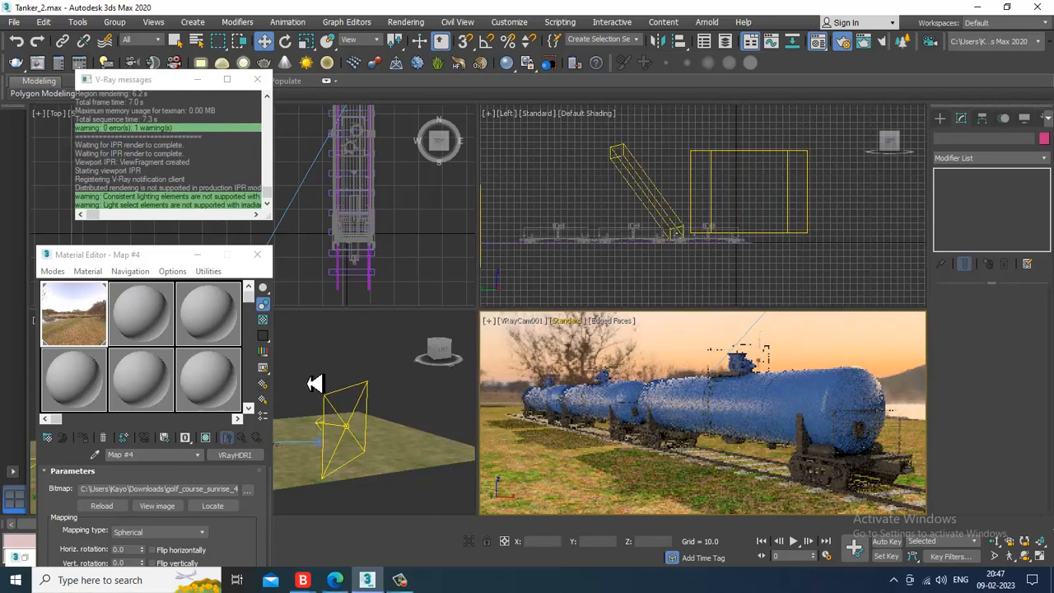
# Step: Select the V-Ray sun in the perspective view and set its intensity multiplier to 0.1
pyautogui.scroll(-3, 412, 410)
pyautogui.scroll(2, 420, 413)
pyautogui.click(360, 418)
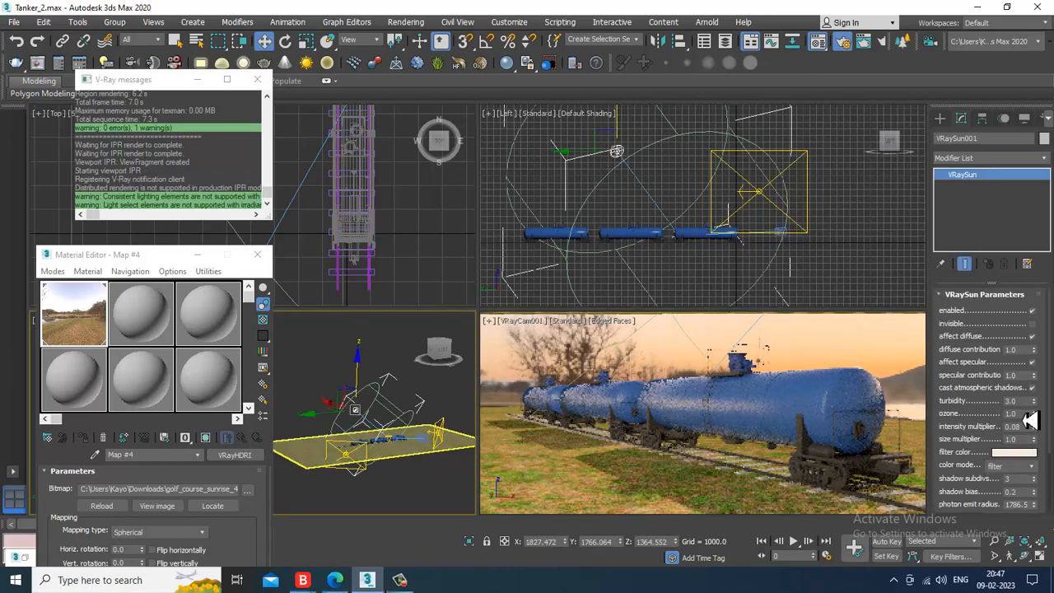
pyautogui.doubleClick(1012, 426)
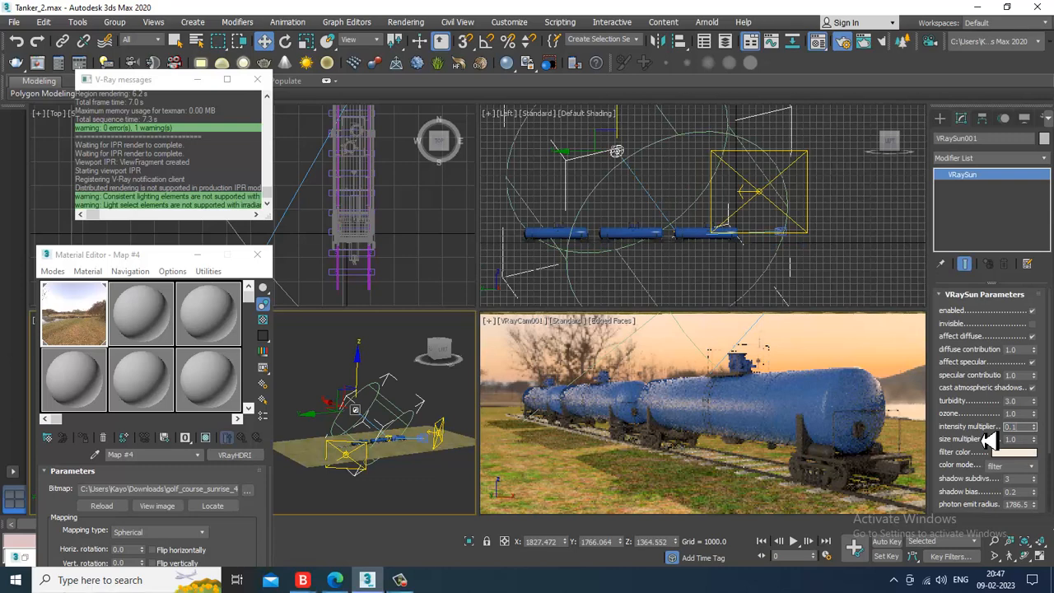
pyautogui.press('Return')
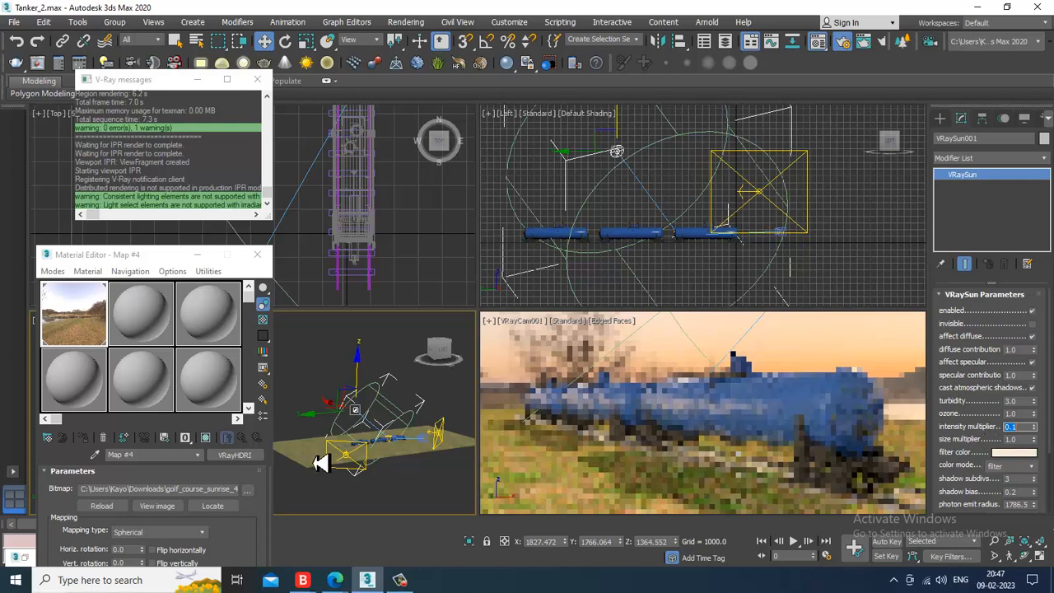
# Step: Try the Neutral and Daylight white balance presets on the VRayCam001 camera, set it back to D65, and deselect the camera
pyautogui.click(428, 450)
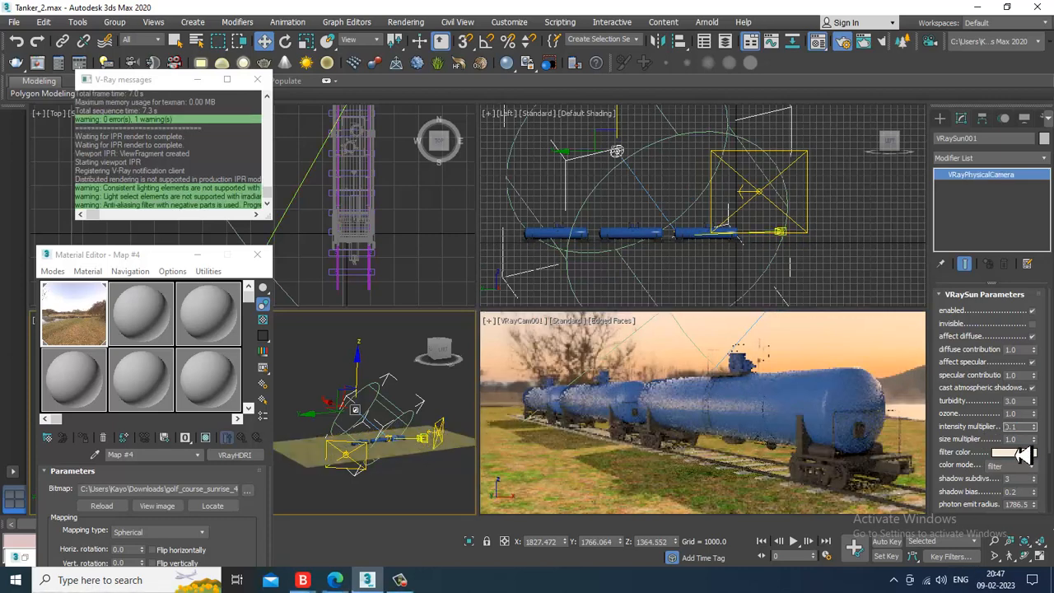
pyautogui.moveTo(1012, 471); pyautogui.dragTo(1008, 280)
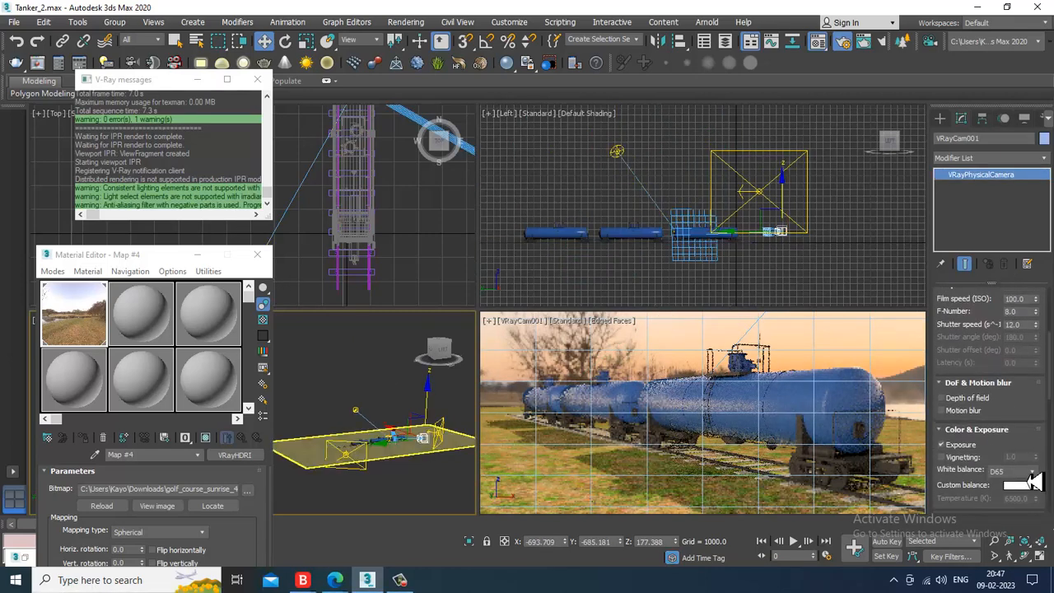
pyautogui.click(1031, 473)
pyautogui.click(1020, 492)
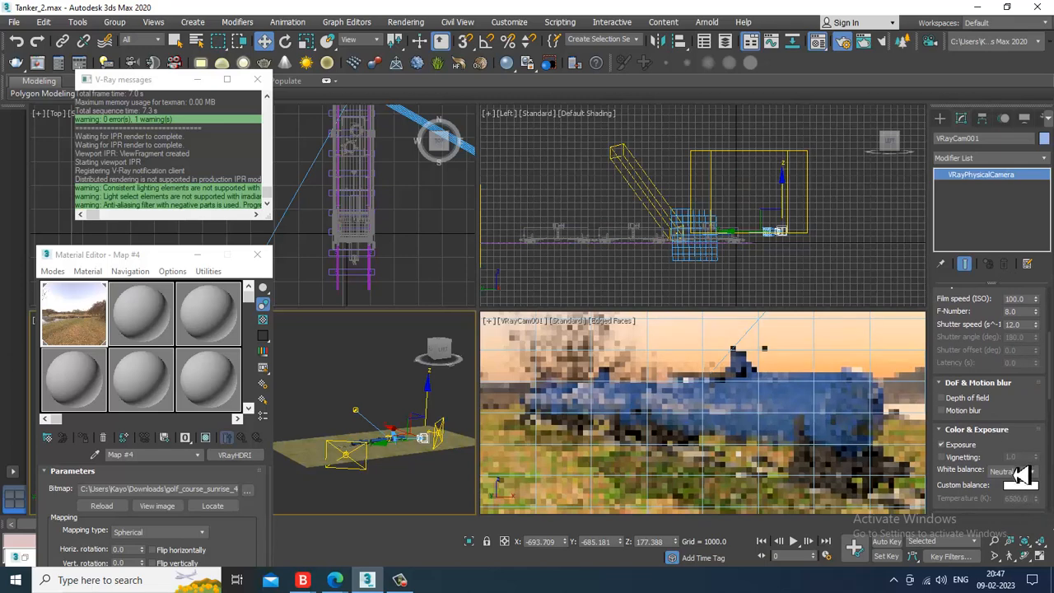
pyautogui.click(1021, 473)
pyautogui.click(1014, 502)
pyautogui.click(1025, 475)
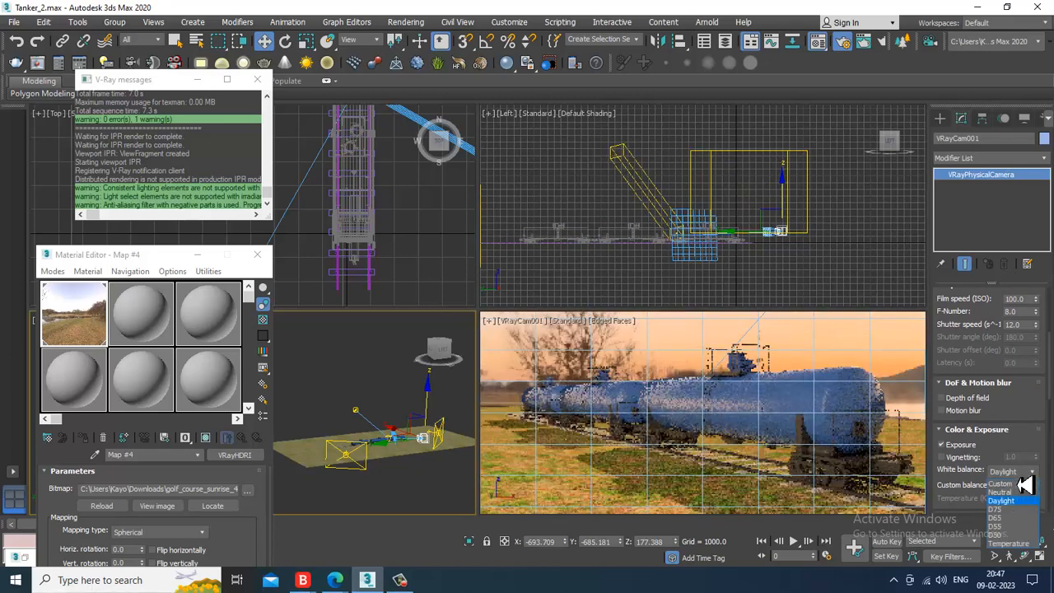
pyautogui.click(1018, 526)
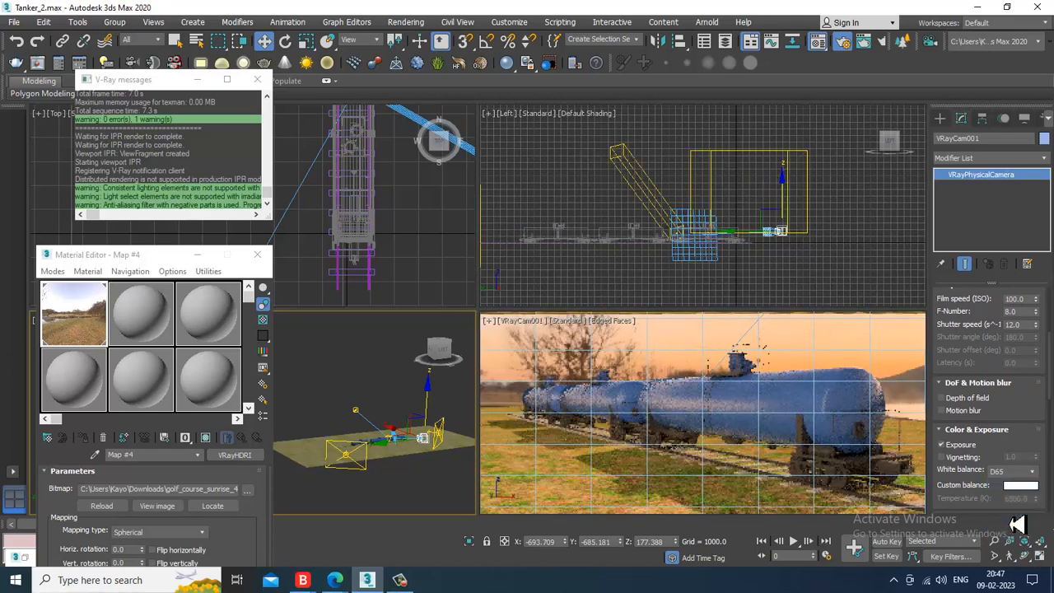
pyautogui.click(803, 366)
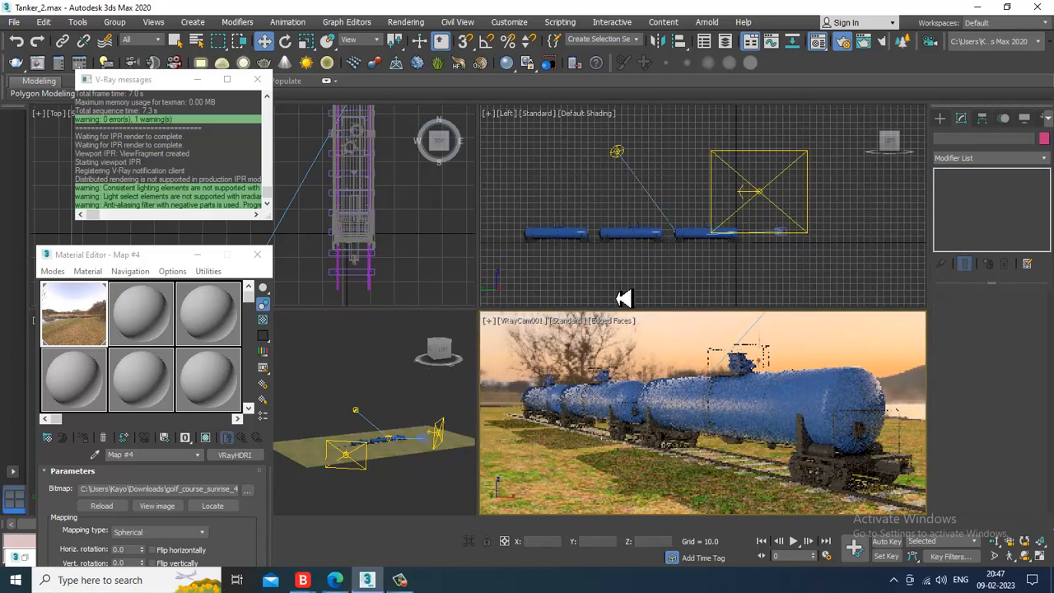
# Step: Select the ground plane and reduce its UVW Map width to about 256.7
pyautogui.click(406, 23)
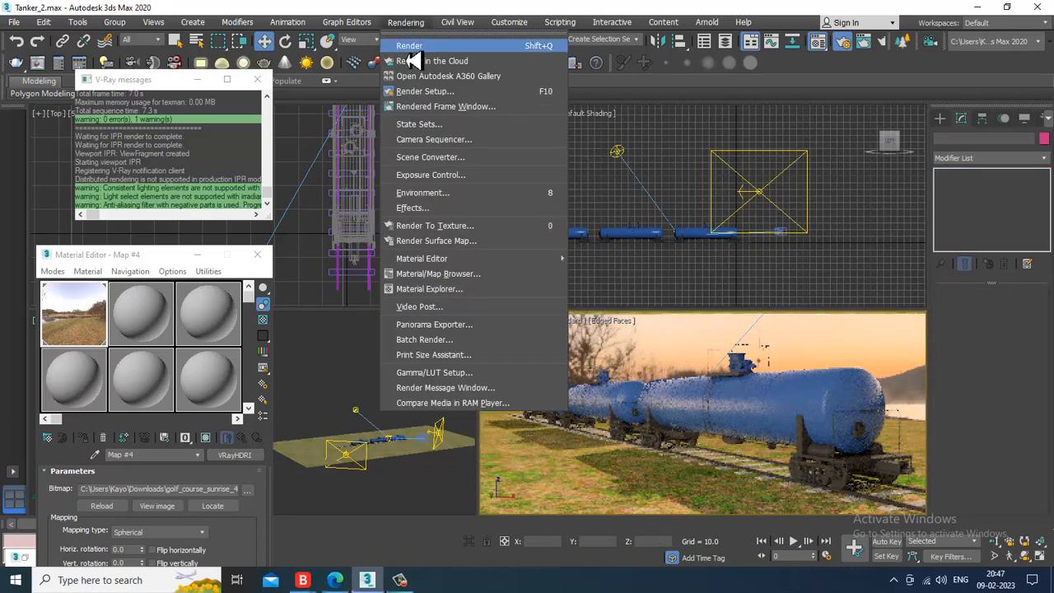
pyautogui.click(407, 465)
pyautogui.click(407, 463)
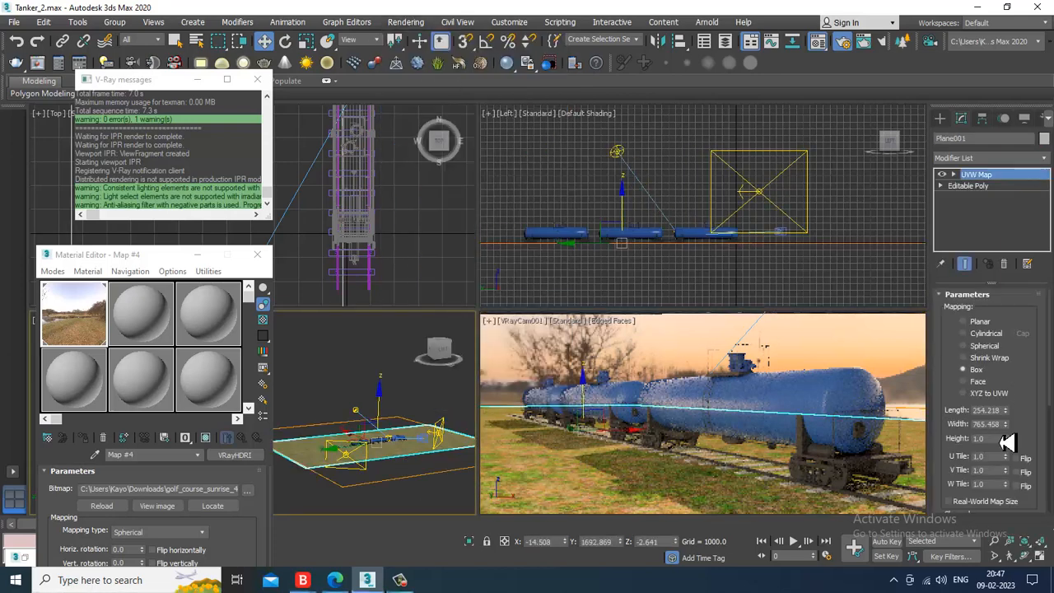
pyautogui.moveTo(1011, 438); pyautogui.dragTo(1016, 445)
pyautogui.moveTo(1017, 449)
pyautogui.mouseDown()
pyautogui.moveTo(1014, 431)
pyautogui.moveTo(1021, 471)
pyautogui.mouseUp()
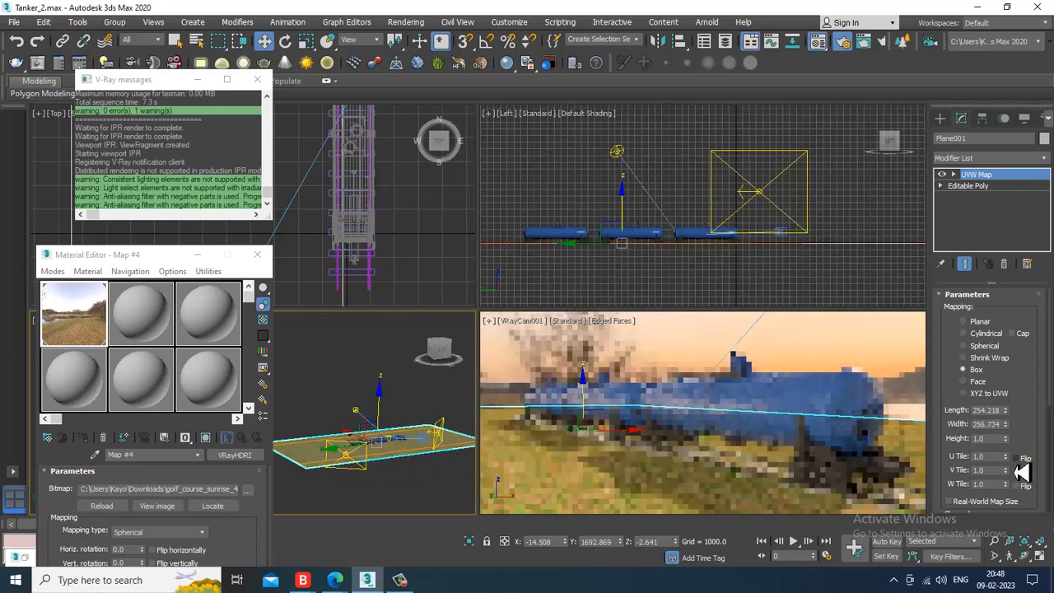
# Step: Return the camera viewport to standard display and set the ground plane's UVW Map length to about 106.8 and width to about 292.7
pyautogui.click(568, 321)
pyautogui.click(617, 348)
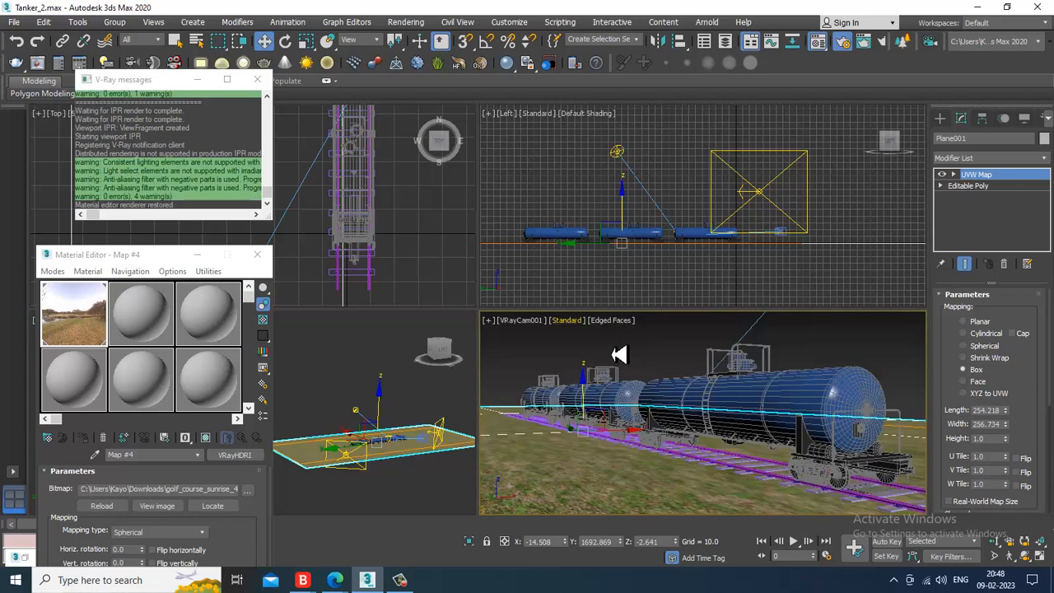
pyautogui.moveTo(1015, 439)
pyautogui.mouseDown()
pyautogui.moveTo(1004, 414)
pyautogui.moveTo(1025, 463)
pyautogui.moveTo(1020, 429)
pyautogui.mouseUp()
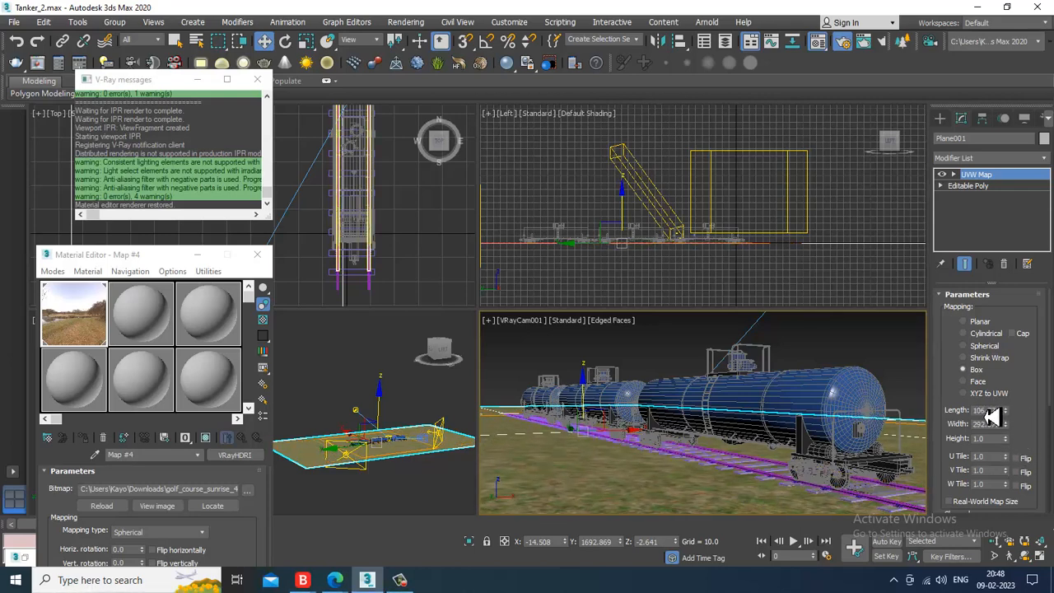
pyautogui.click(784, 486)
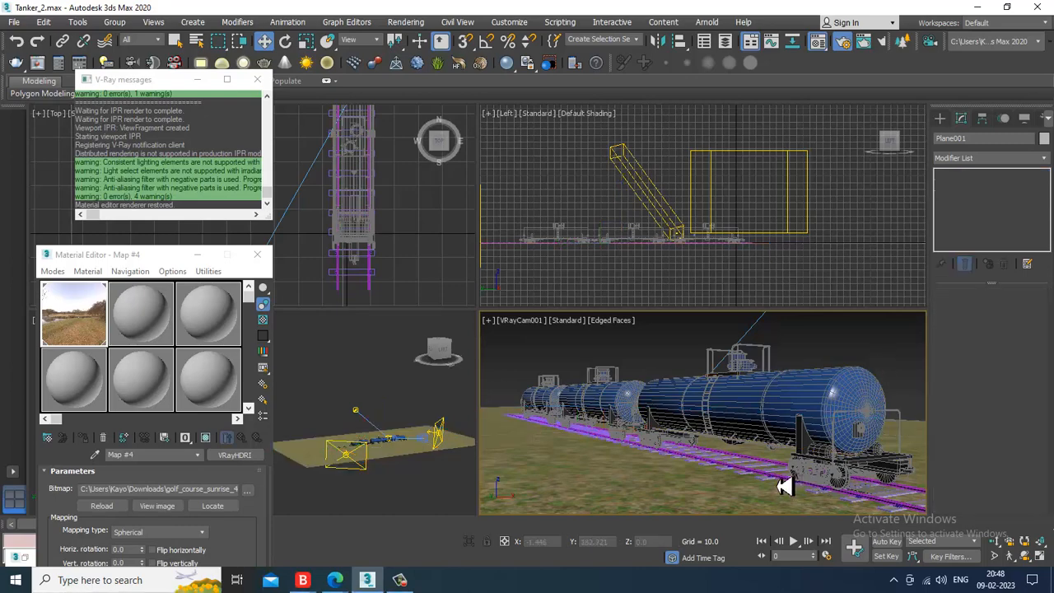
# Step: Examine the grass texture tiling on the ground plane around the tankers in an enlarged perspective view
pyautogui.click(784, 486)
pyautogui.rightClick(341, 495)
pyautogui.hotkey('alt', 'w')
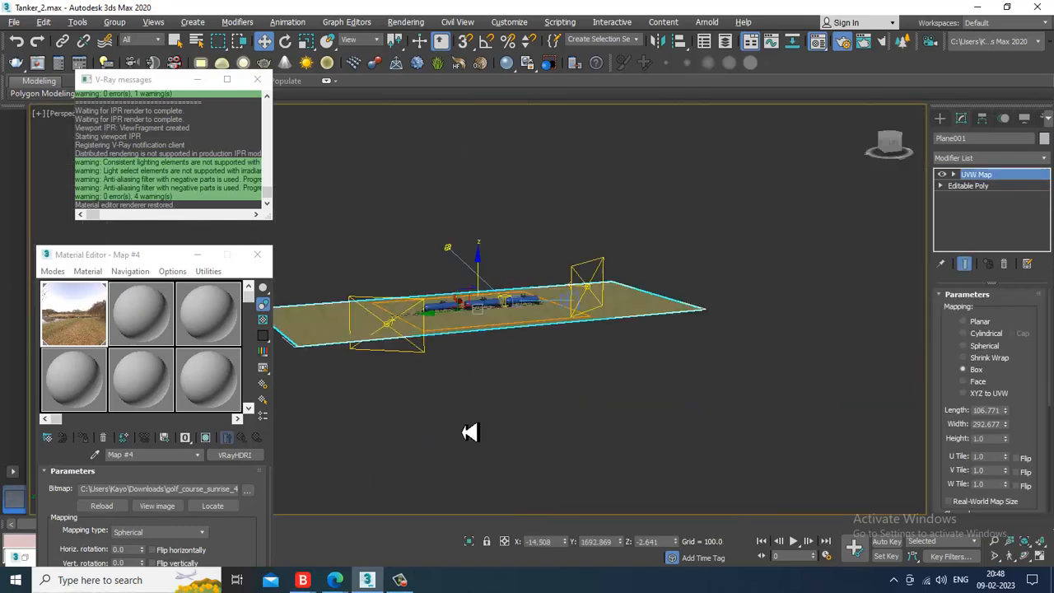
pyautogui.keyDown('alt'); pyautogui.moveTo(700, 378); pyautogui.dragTo(483, 341, button='middle'); pyautogui.keyUp('alt')
pyautogui.scroll(3, 482, 341)
pyautogui.keyDown('alt'); pyautogui.moveTo(589, 354); pyautogui.dragTo(499, 329, button='middle'); pyautogui.keyUp('alt')
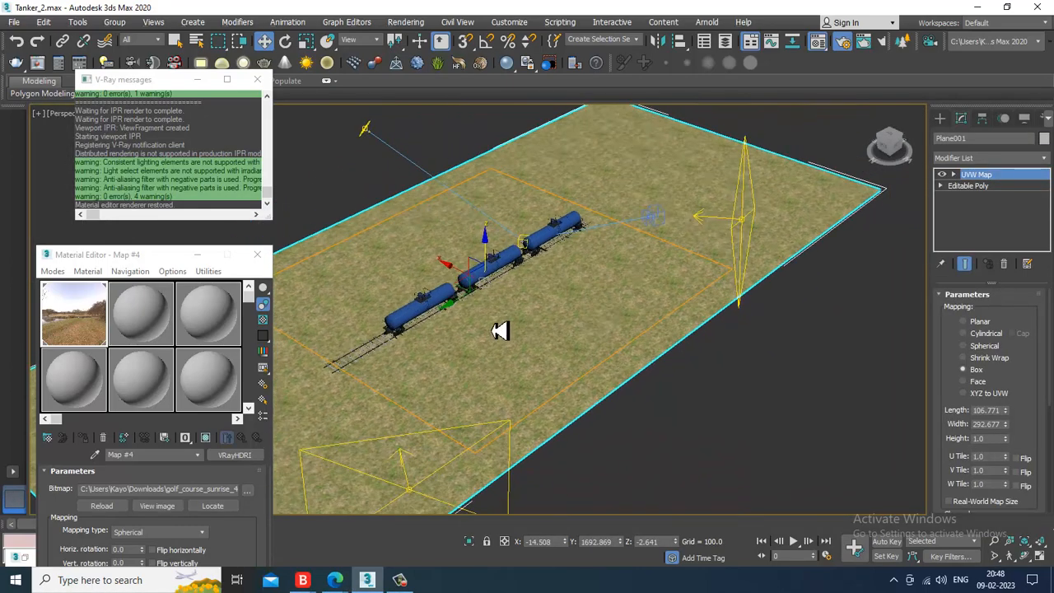
pyautogui.scroll(5, 501, 339)
pyautogui.keyDown('alt'); pyautogui.moveTo(593, 329); pyautogui.dragTo(545, 338, button='middle'); pyautogui.keyUp('alt')
pyautogui.scroll(-3, 543, 337)
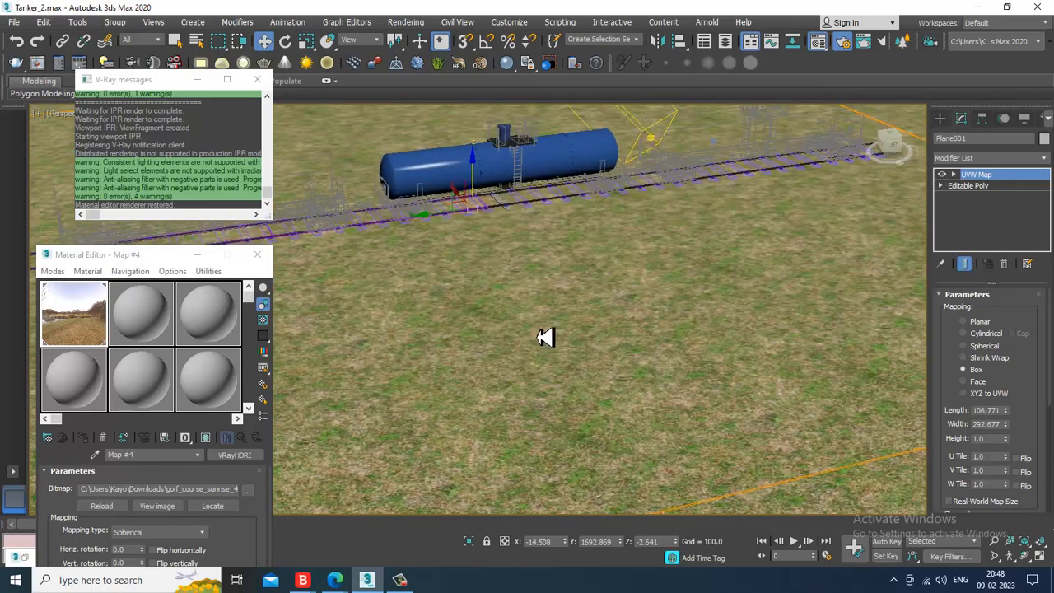
pyautogui.scroll(5, 588, 272)
pyautogui.hotkey('alt', 'w')
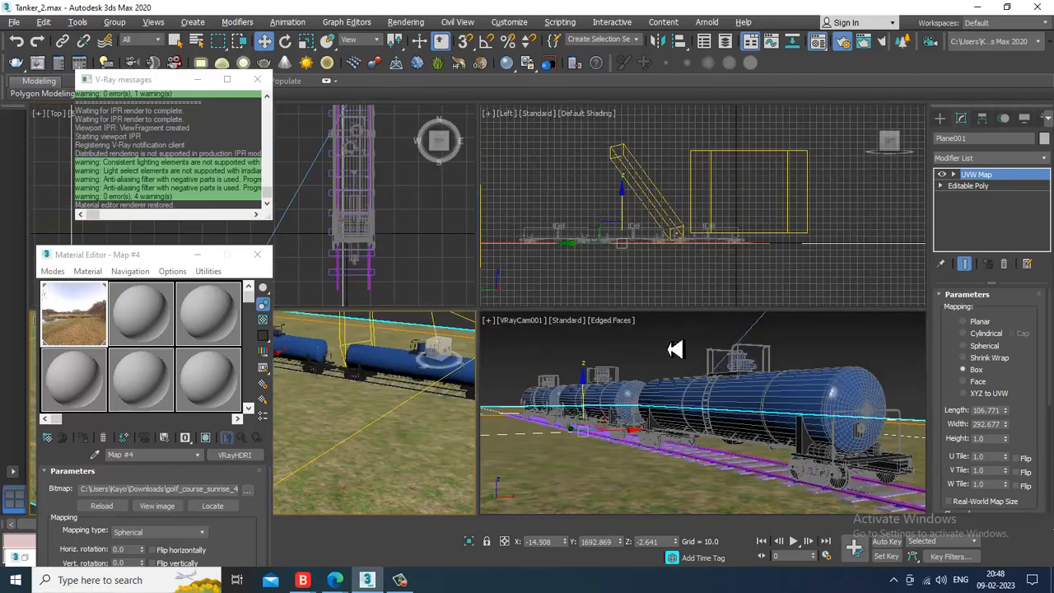
# Step: Maximize the camera viewport and open Render Setup to check the common output and global illumination settings
pyautogui.click(673, 349)
pyautogui.hotkey('alt', 'w')
pyautogui.click(418, 24)
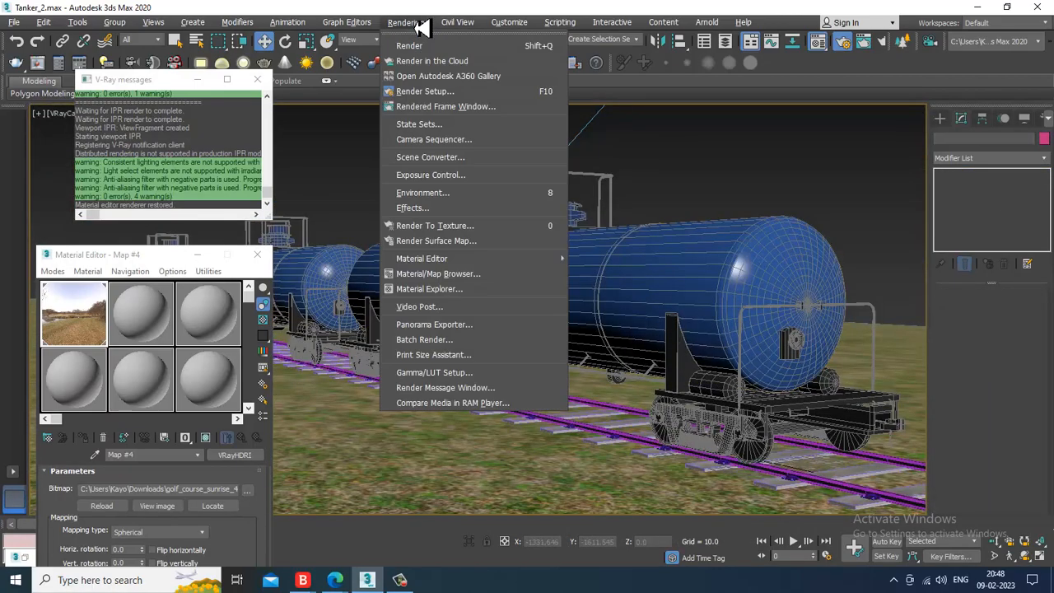
pyautogui.click(466, 93)
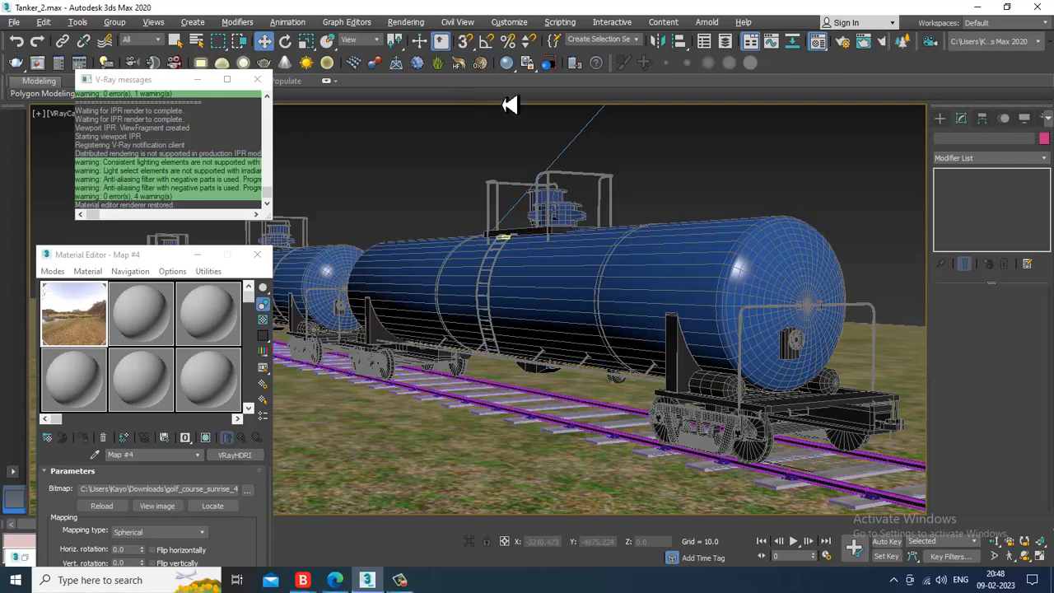
pyautogui.click(407, 24)
pyautogui.click(468, 107)
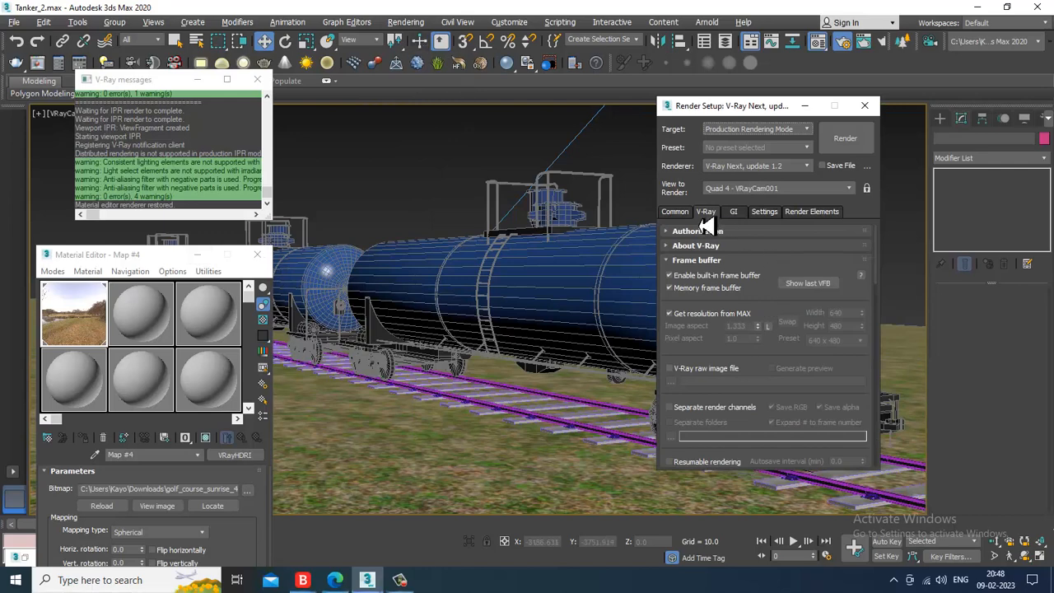
pyautogui.click(677, 211)
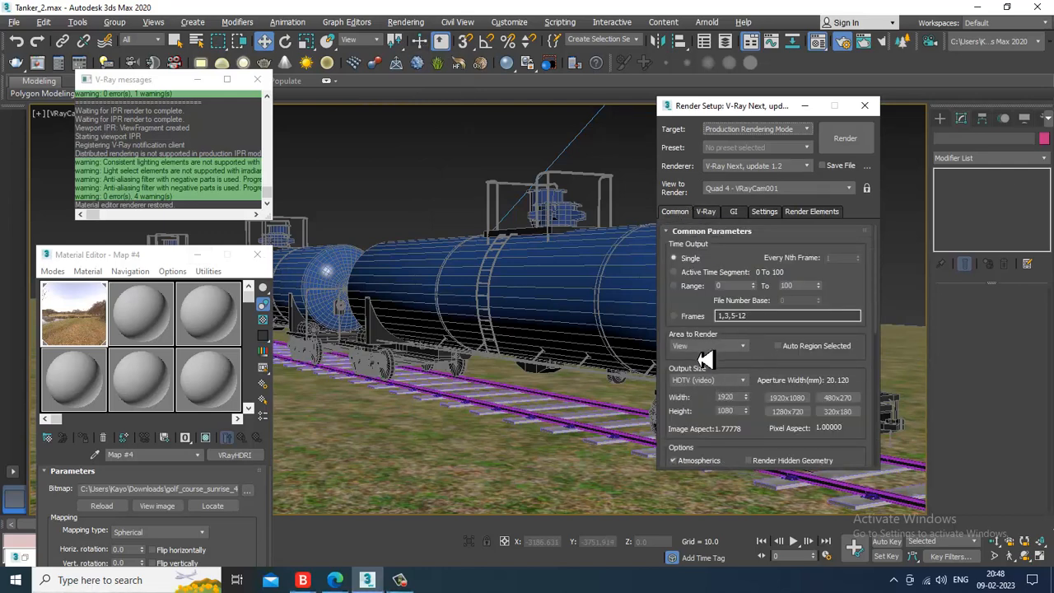
pyautogui.click(734, 212)
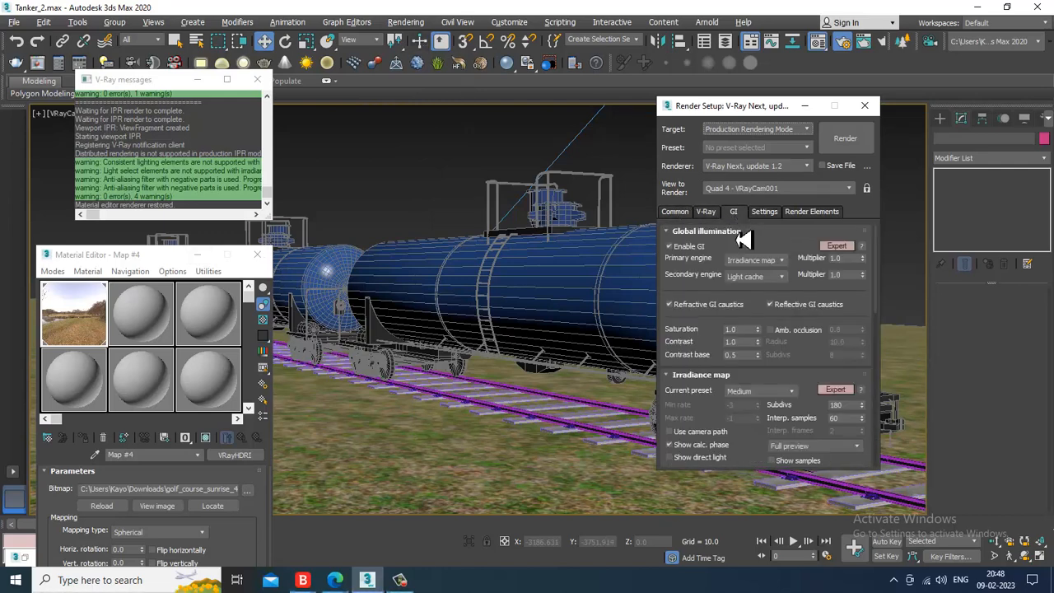
# Step: Set the multiplier of the primary global illumination engine to 1.2
pyautogui.moveTo(769, 327)
pyautogui.mouseDown()
pyautogui.moveTo(765, 227)
pyautogui.moveTo(779, 168)
pyautogui.moveTo(782, 417)
pyautogui.moveTo(758, 316)
pyautogui.mouseUp()
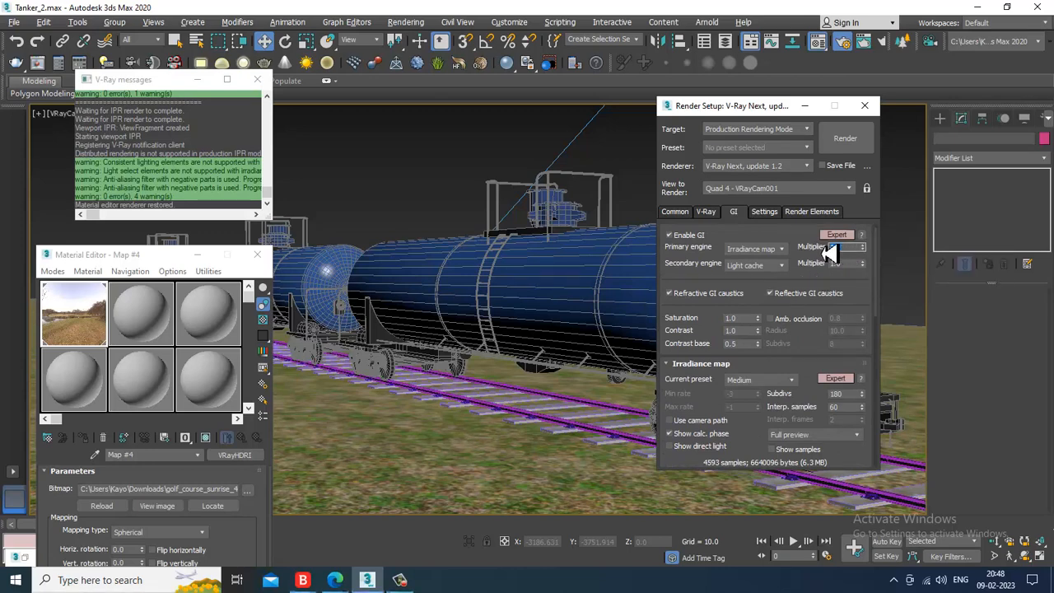
pyautogui.write('1.2')
pyautogui.press('Return')
# Step: Switch the render output size to Custom and set it to 6000 wide by 3000 high
pyautogui.click(685, 213)
pyautogui.click(708, 380)
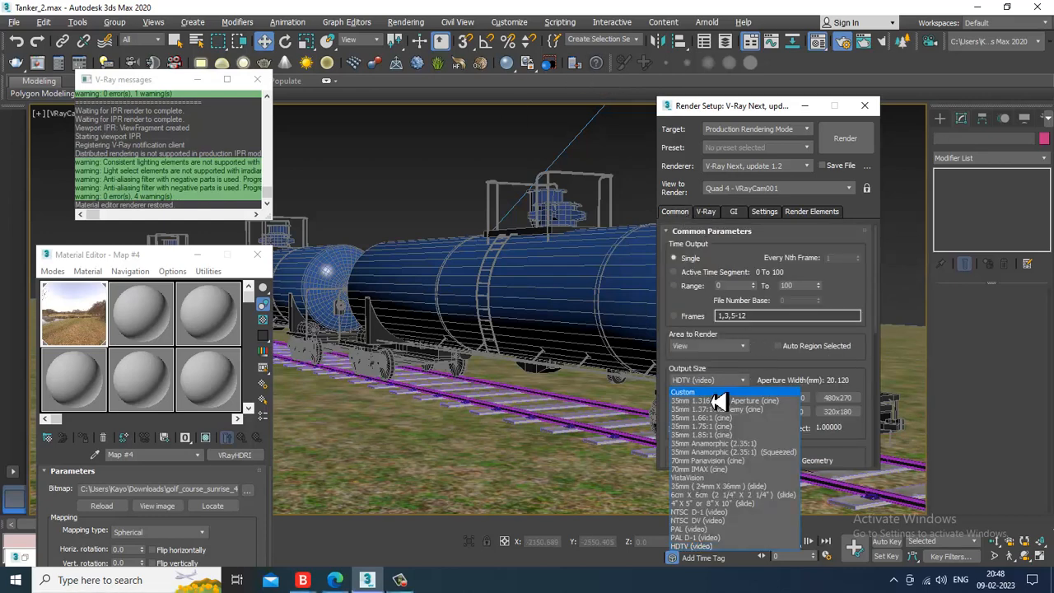
pyautogui.click(700, 391)
pyautogui.doubleClick(723, 397)
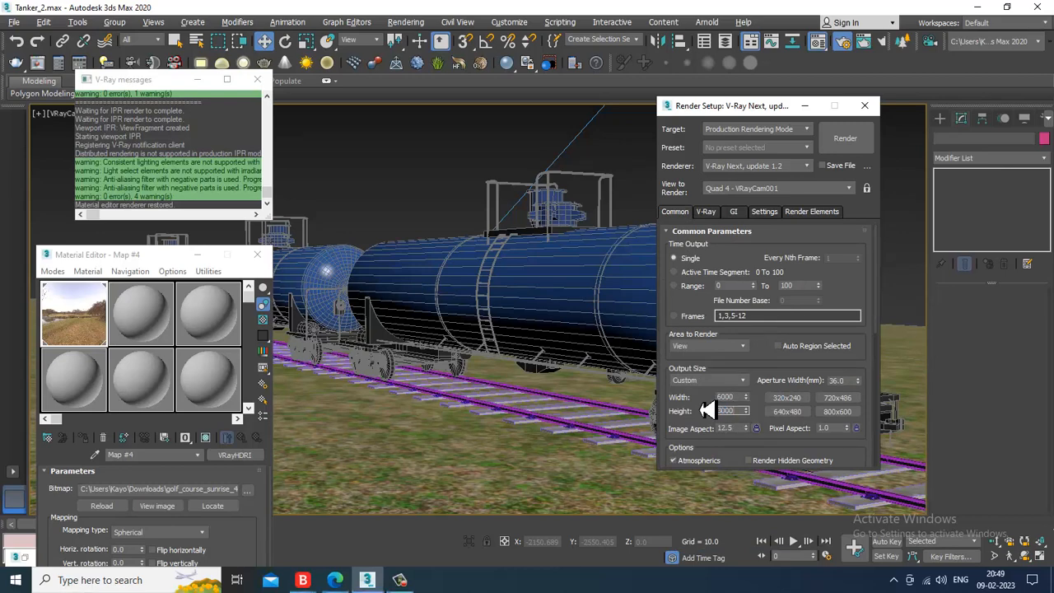
# Step: Run a test render of the tanker train from the V-Ray camera, check it in full view, and dismiss the frame buffer
pyautogui.click(845, 140)
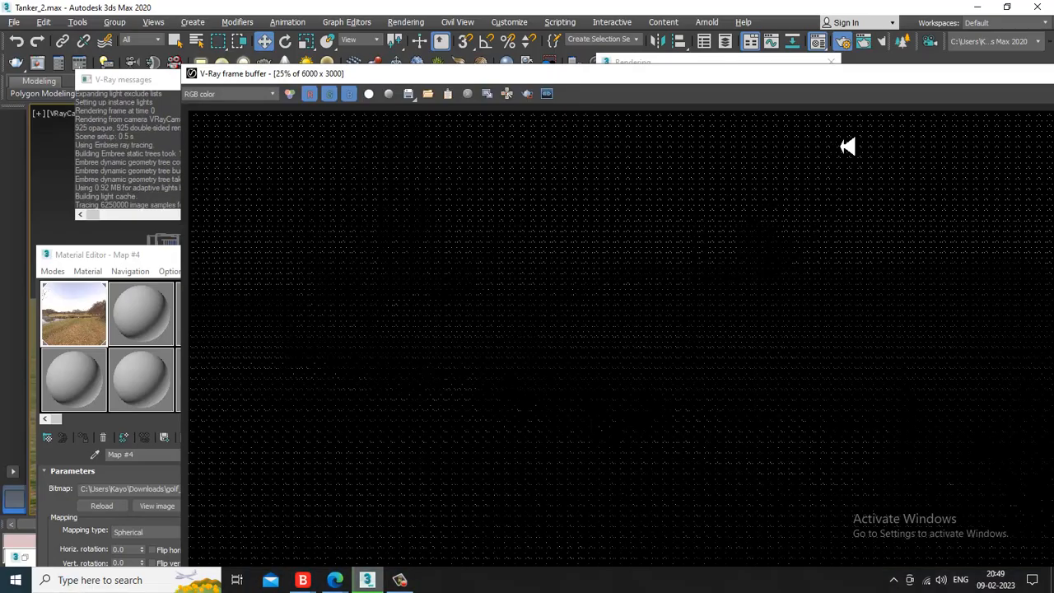
pyautogui.moveTo(749, 75); pyautogui.dragTo(563, 39)
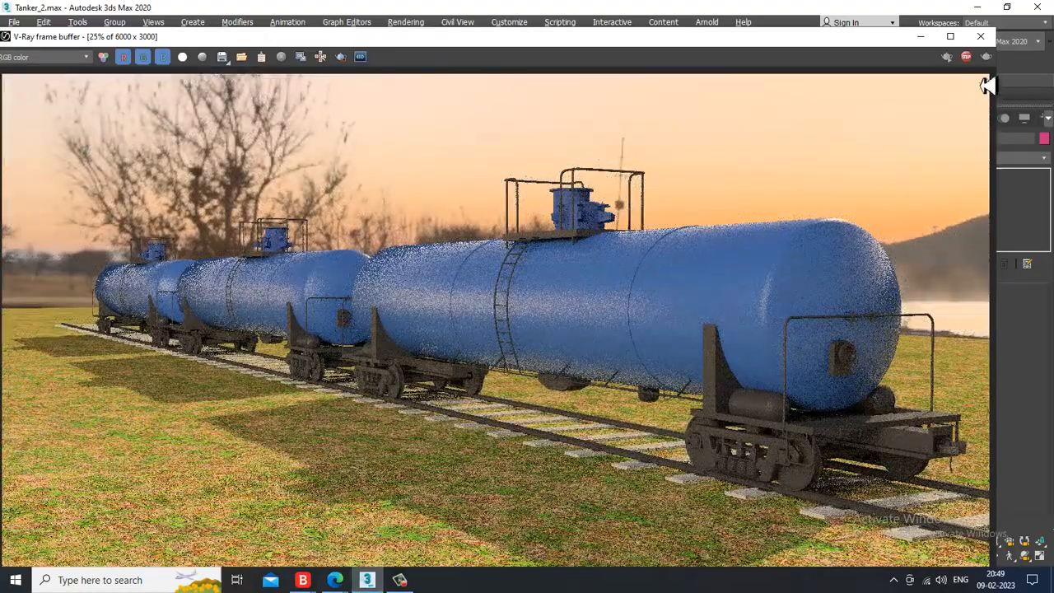
pyautogui.click(981, 37)
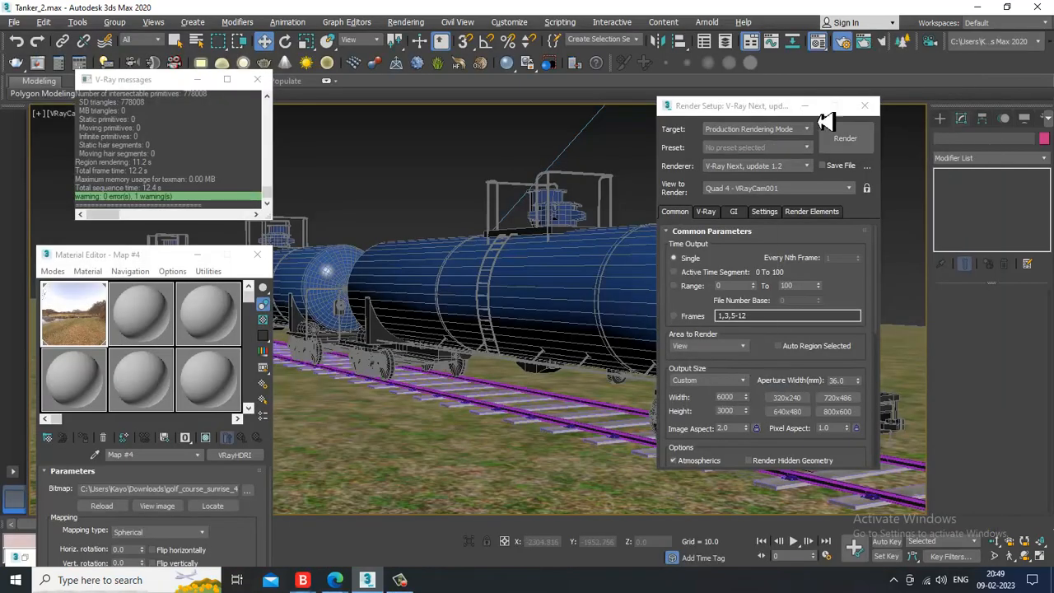
# Step: Clear Render Setup, the Material Editor and the V-Ray messages from the workspace, and show safe frames in the camera viewport
pyautogui.click(864, 105)
pyautogui.click(197, 254)
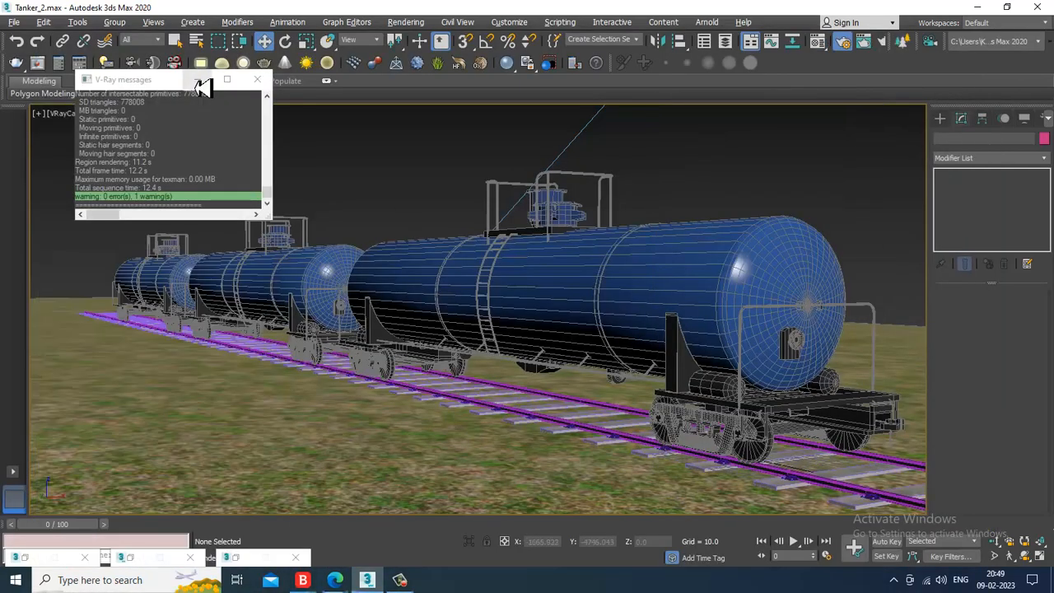
pyautogui.click(197, 79)
pyautogui.hotkey('shift', 'f')
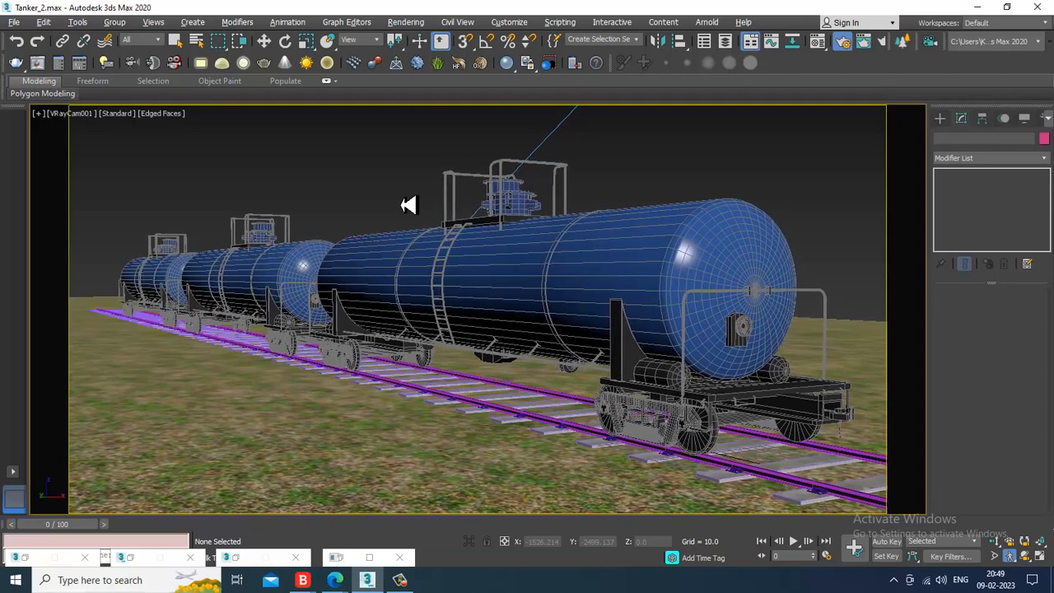
# Step: Start a new render of the safe-framed VRayCam001 view
pyautogui.click(406, 22)
pyautogui.click(437, 43)
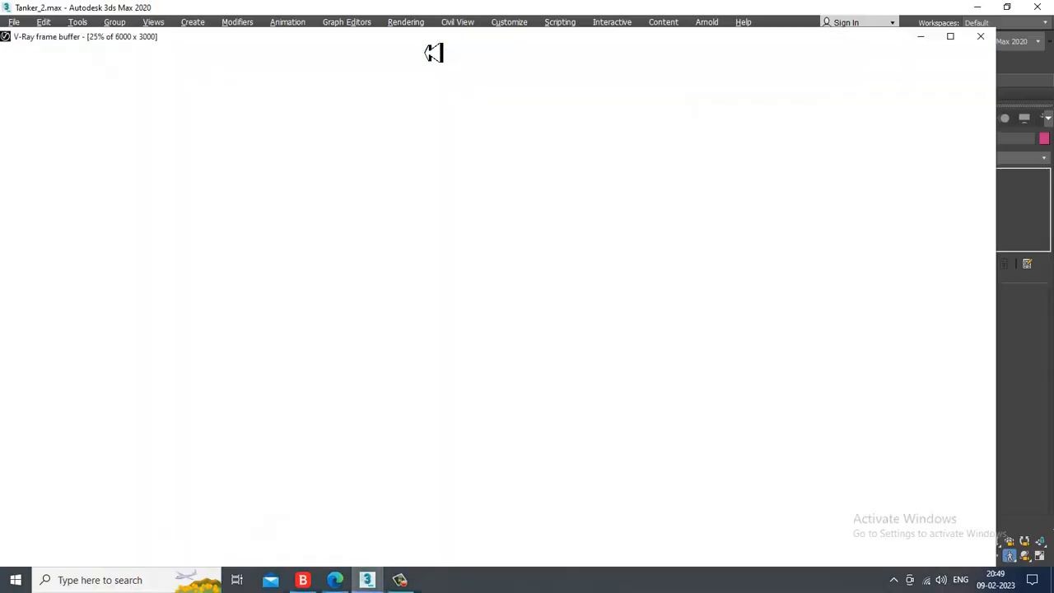